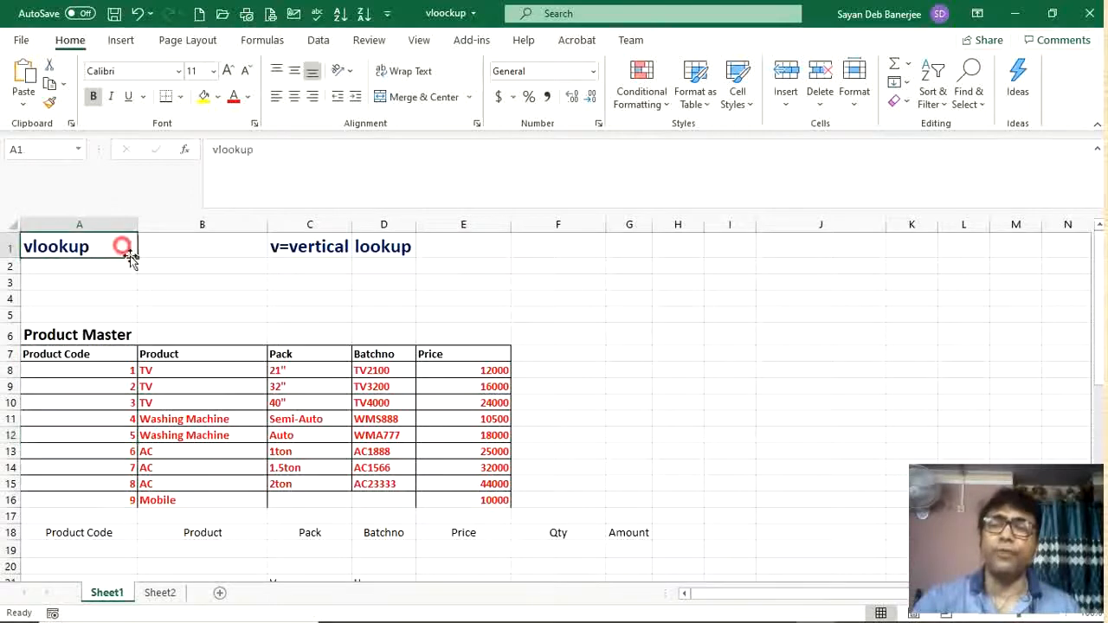
Step: Enter product code 1 in I7 and the price 12000 beside it in J7
click(315, 248)
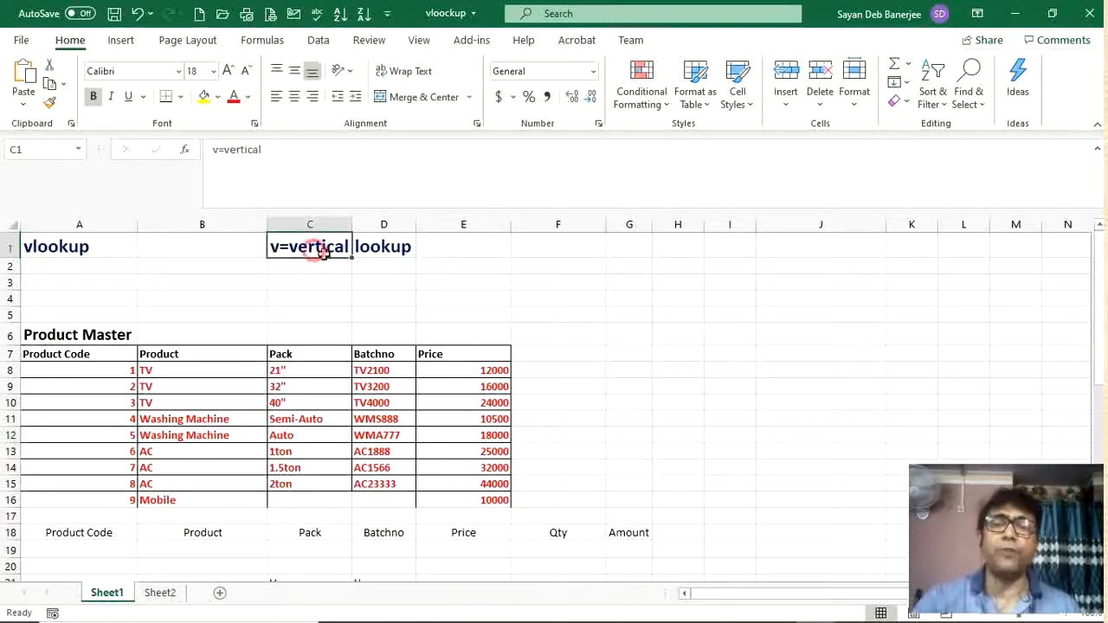
click(126, 482)
click(725, 357)
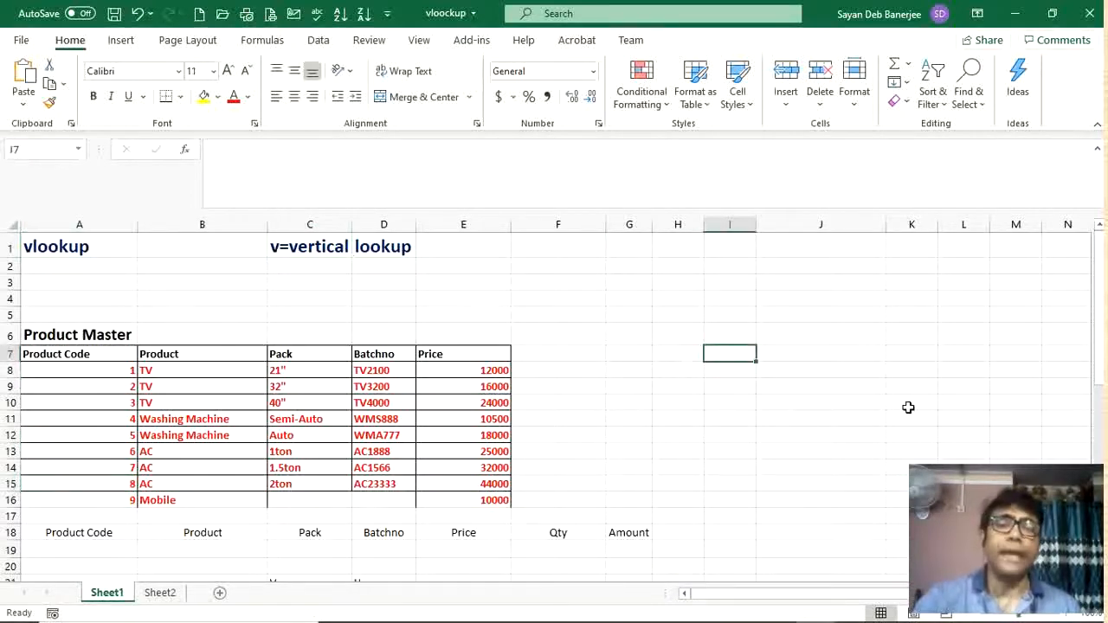
text(1)
key(Tab)
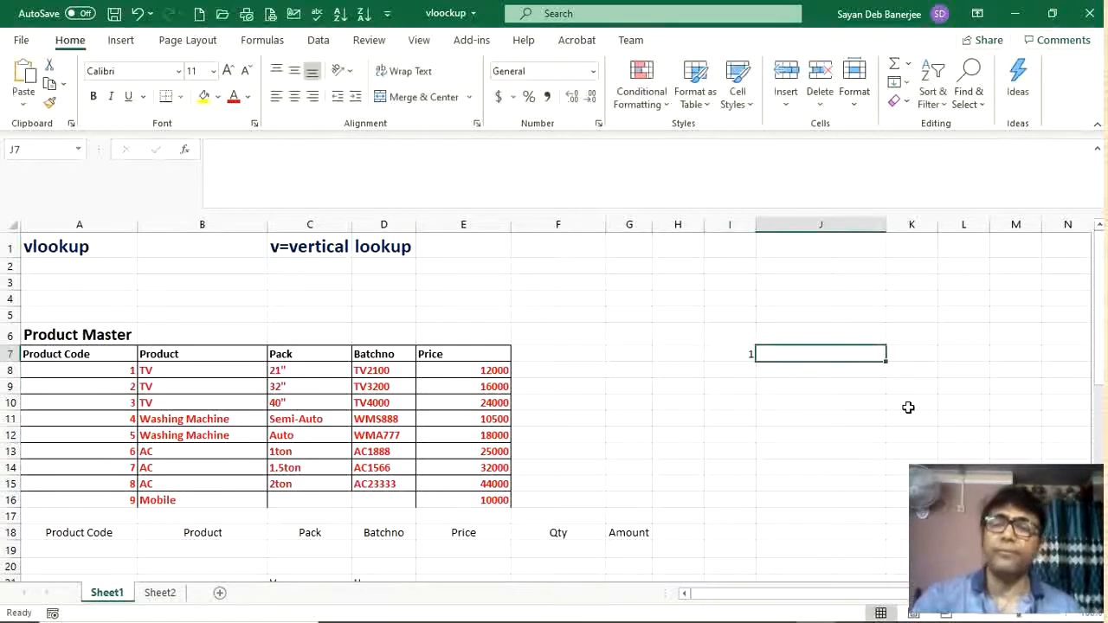
text(12000)
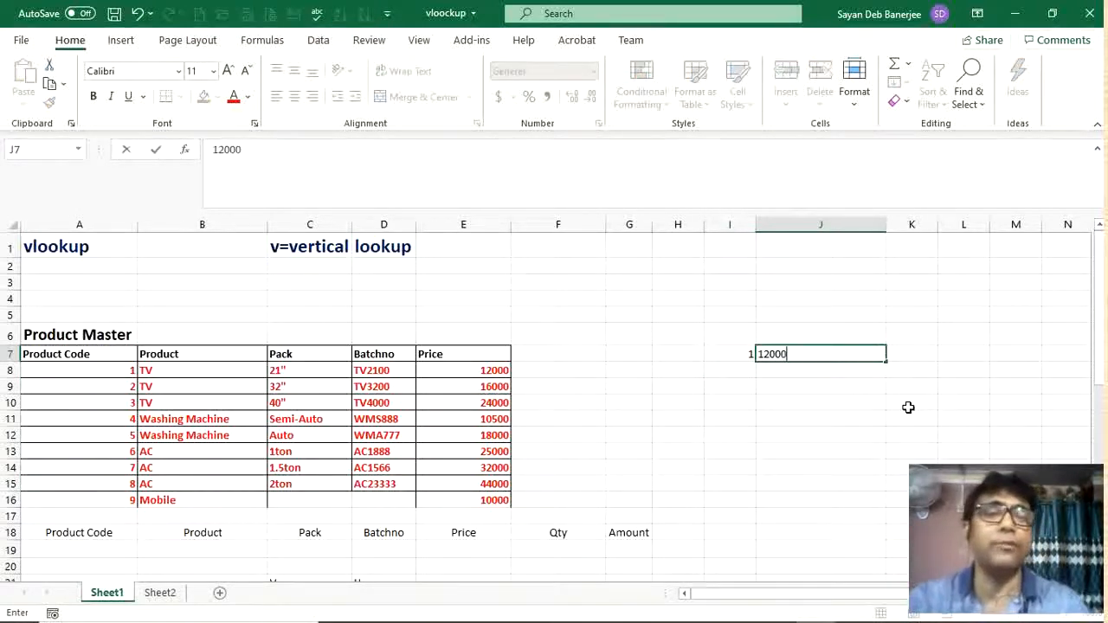
key(Return)
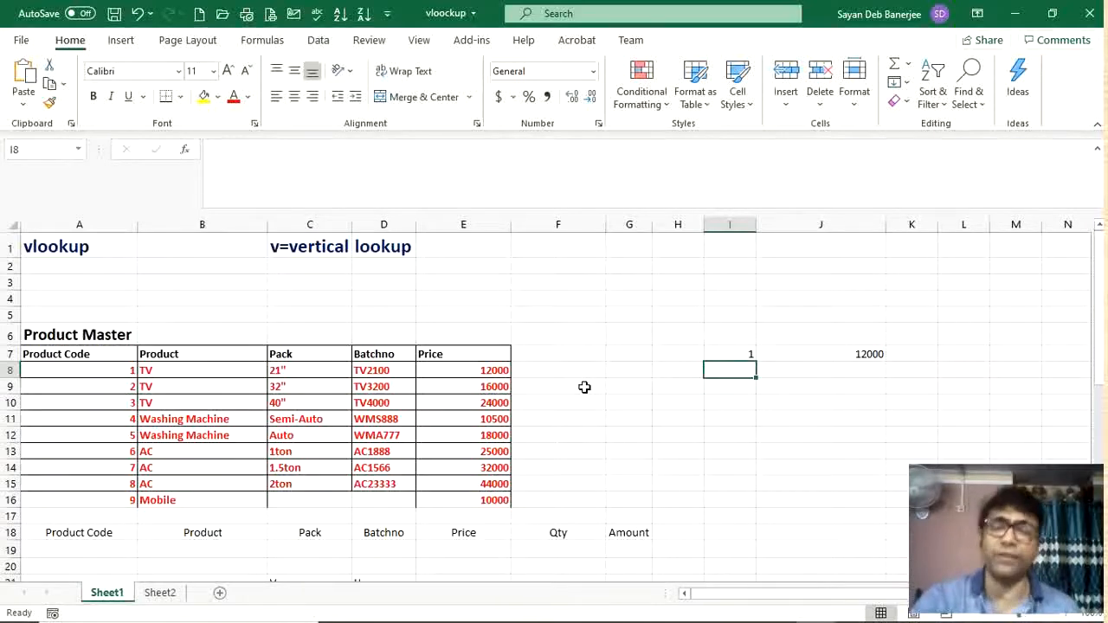
Step: Start a VLOOKUP formula in J7 that uses I7 as the lookup value
click(104, 391)
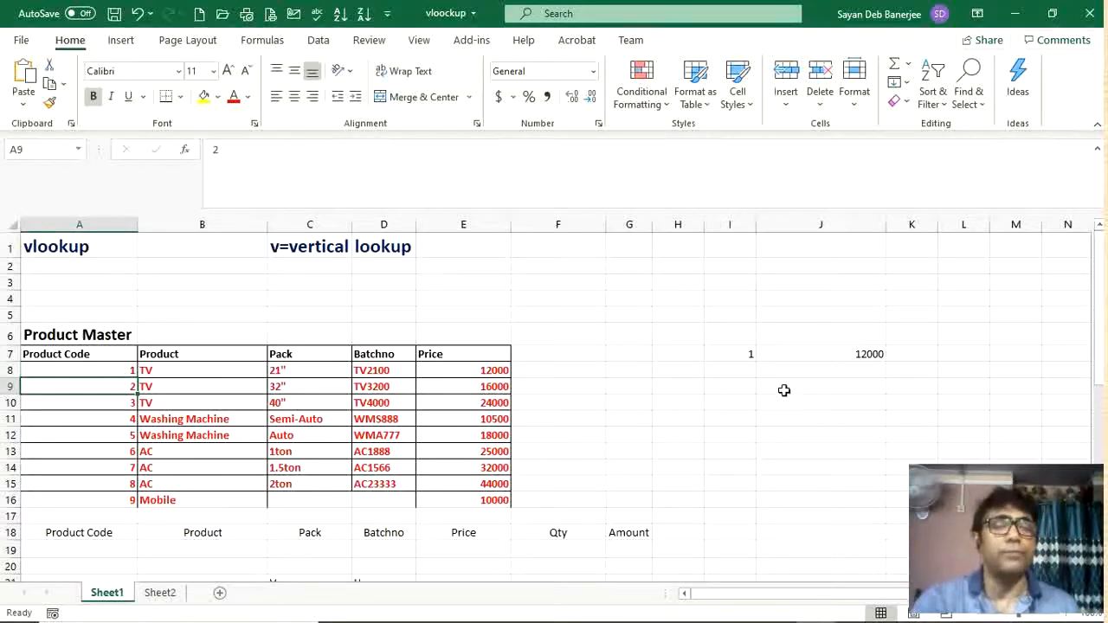
click(799, 357)
text(=)
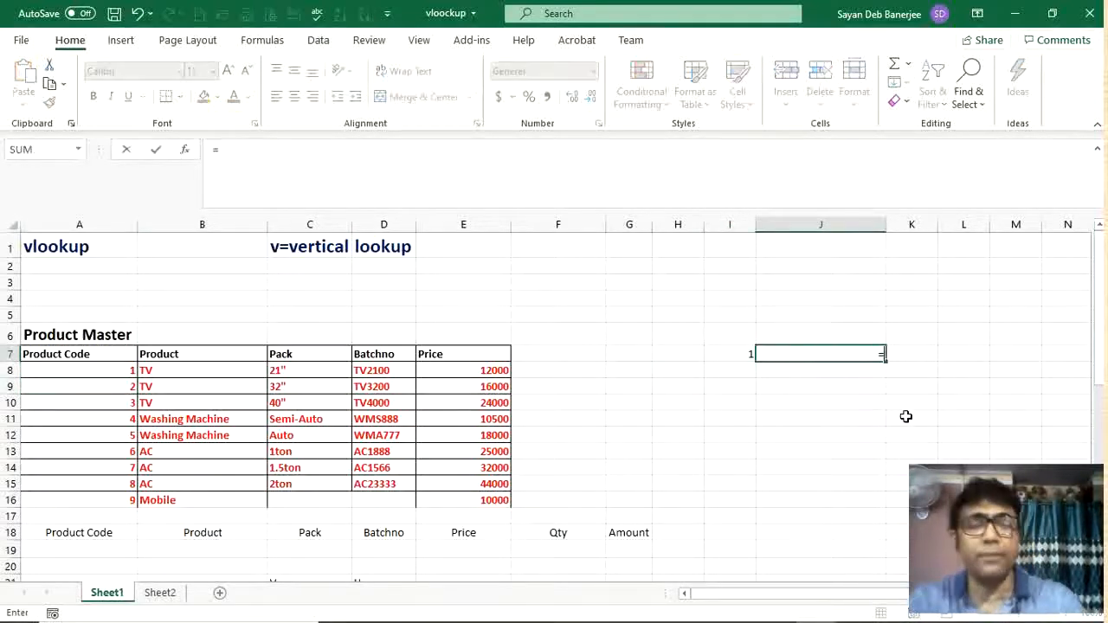
text(vlo)
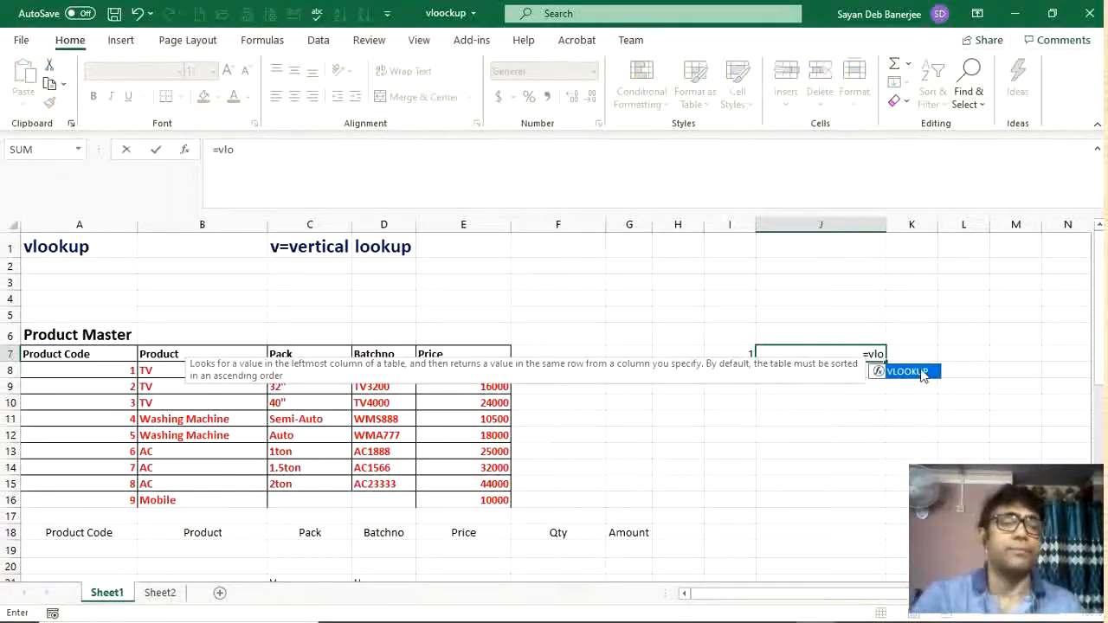
double_click(922, 374)
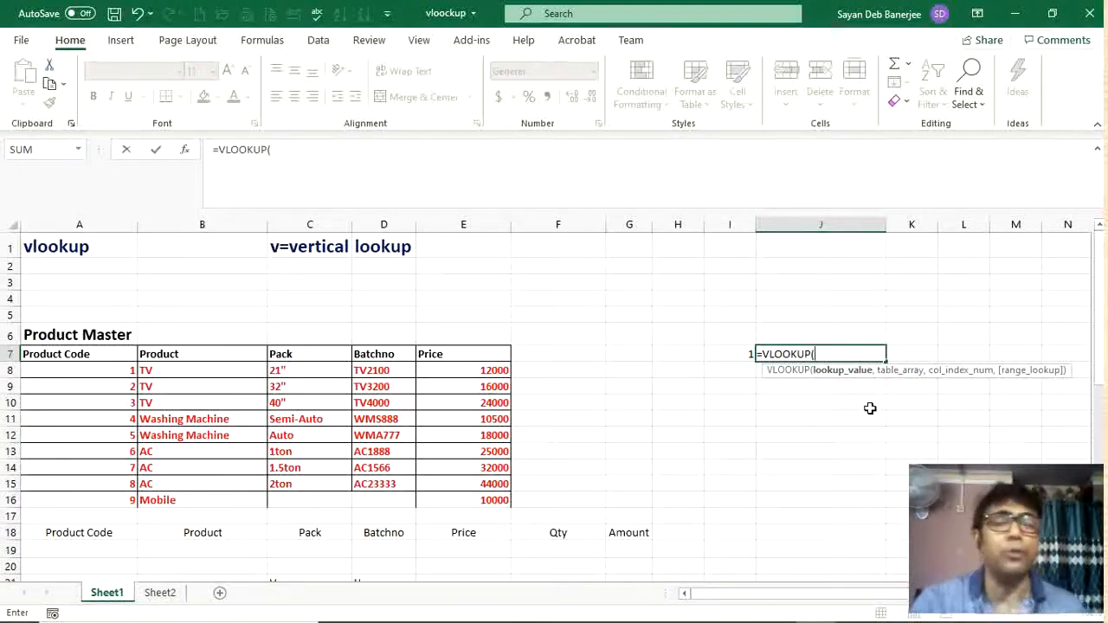
click(730, 356)
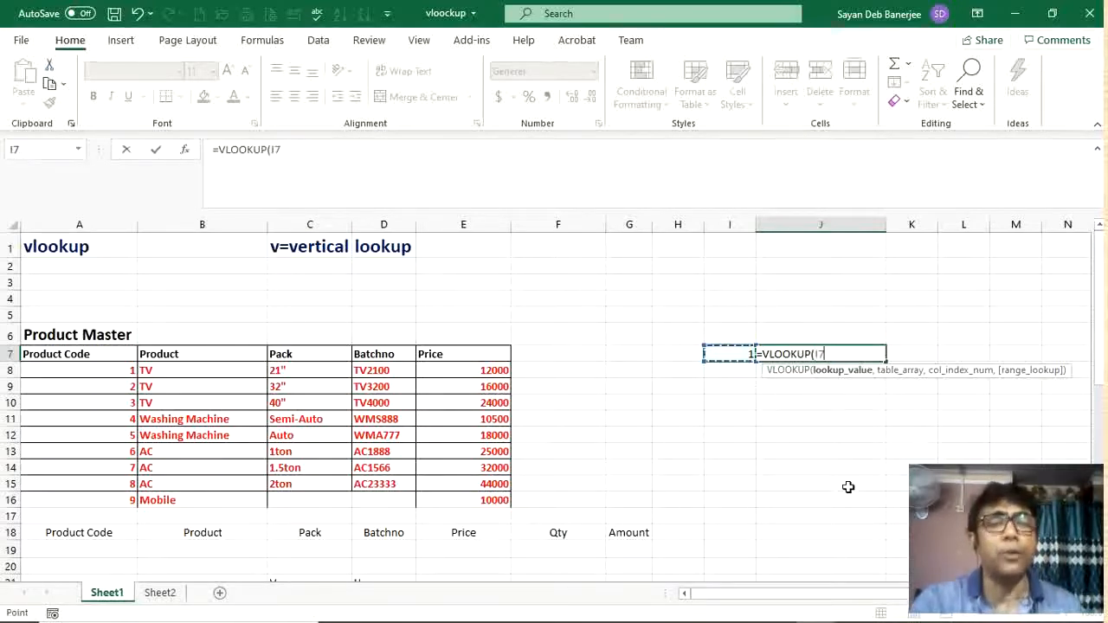
text(,)
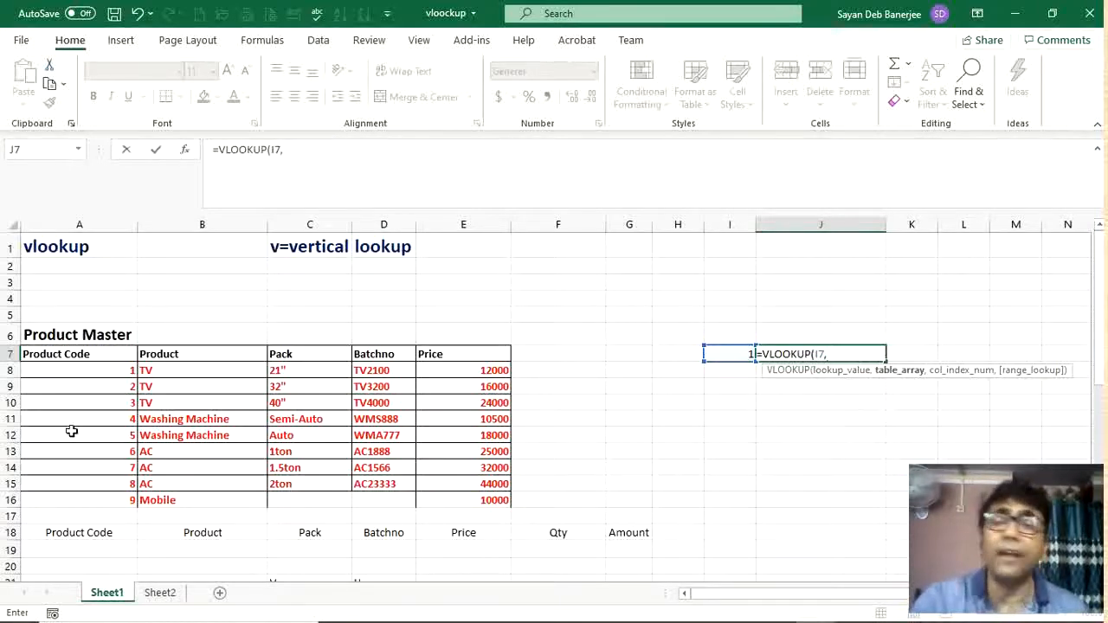
Step: Complete the VLOOKUP with table range A8:E15, column index 5 and FALSE for an exact match
click(82, 369)
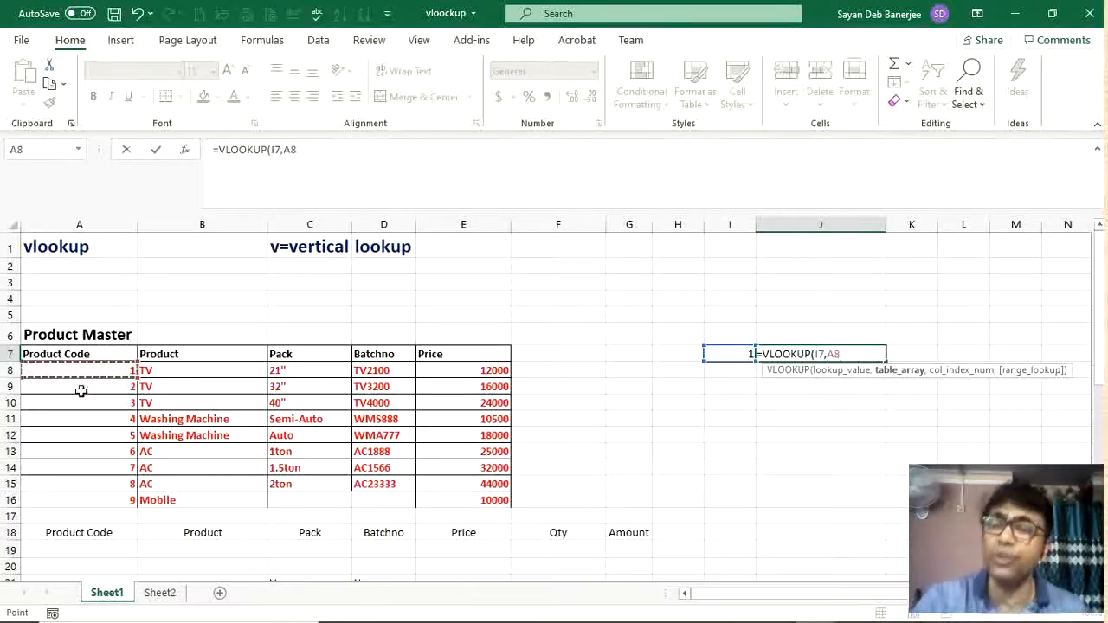
shift+click(487, 489)
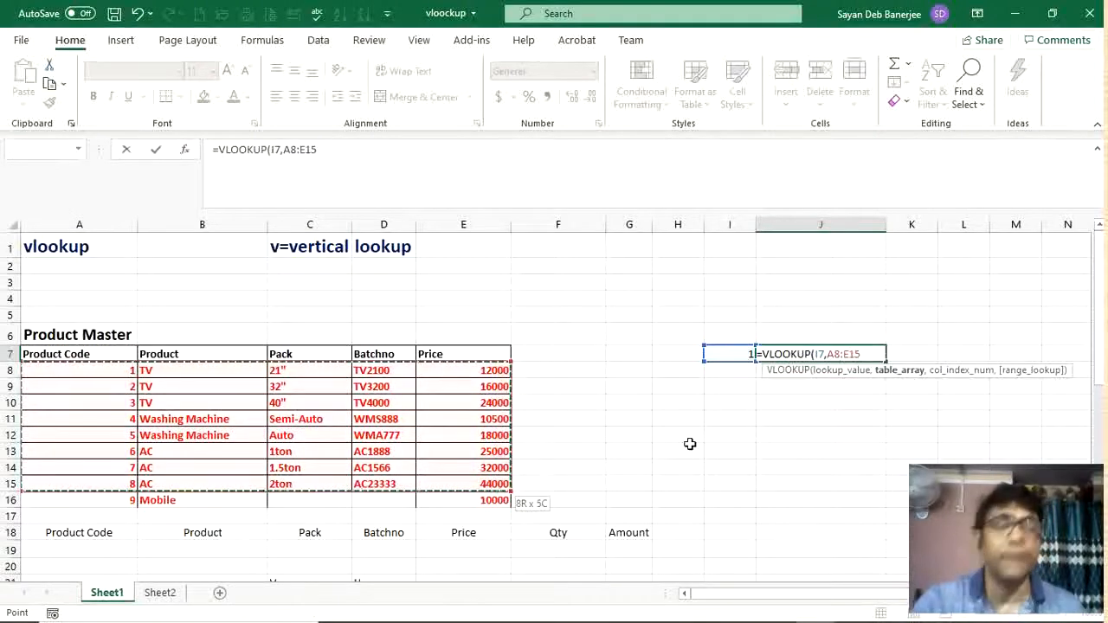
text(,)
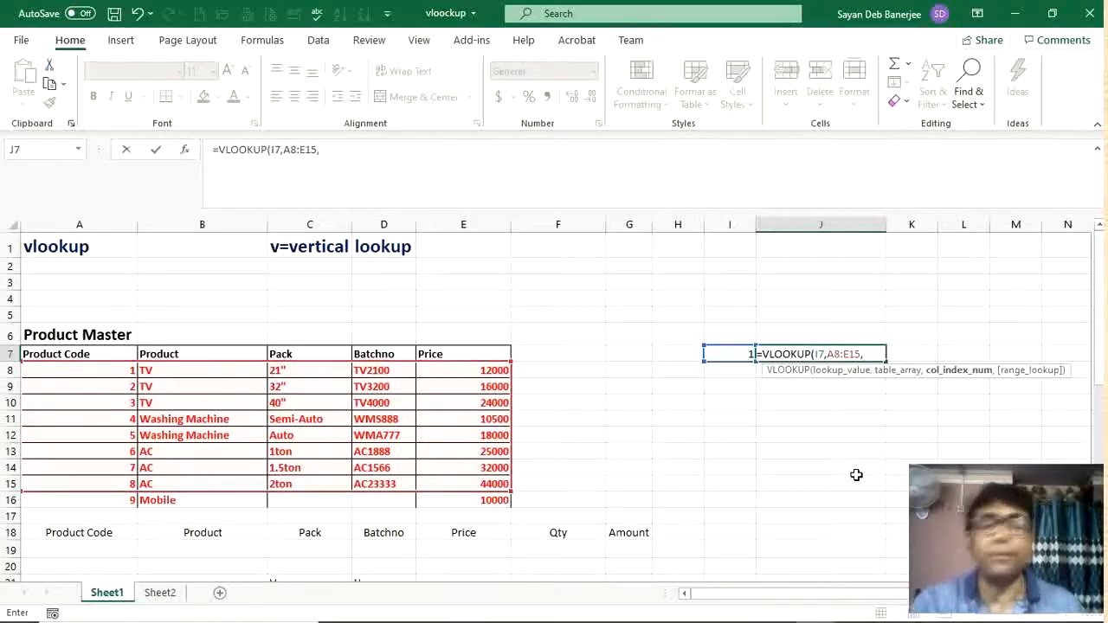
text(5,)
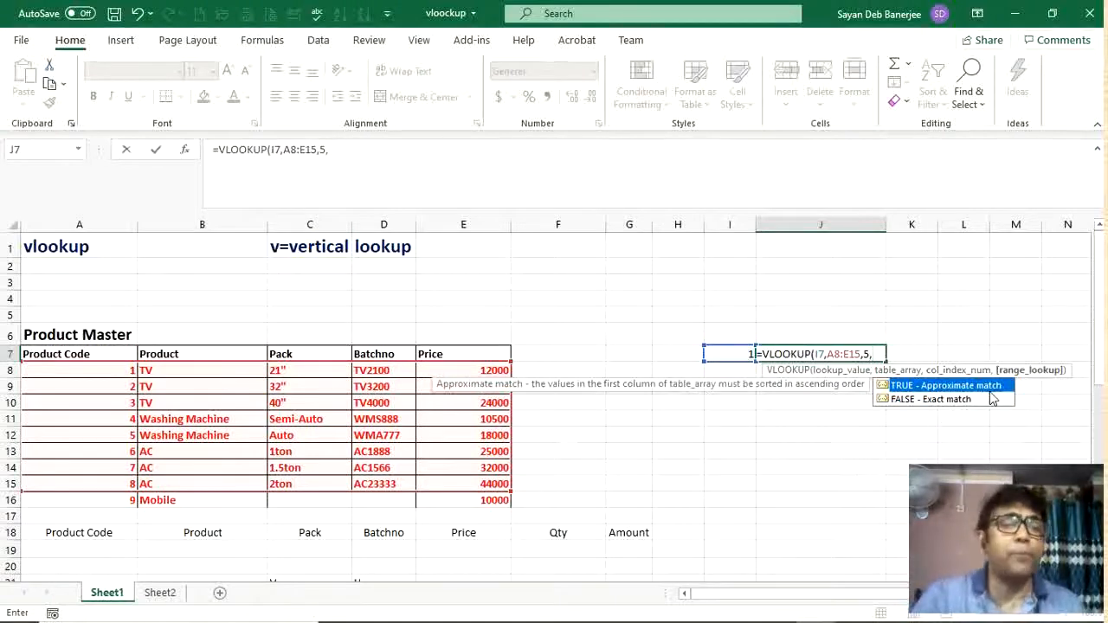
double_click(922, 399)
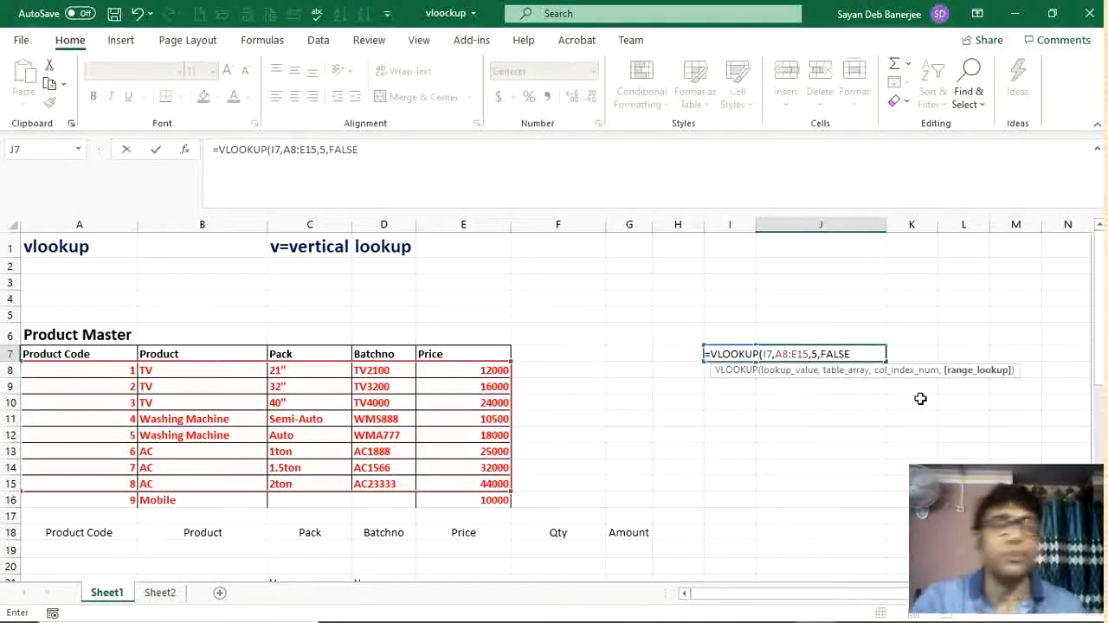
text())
key(Return)
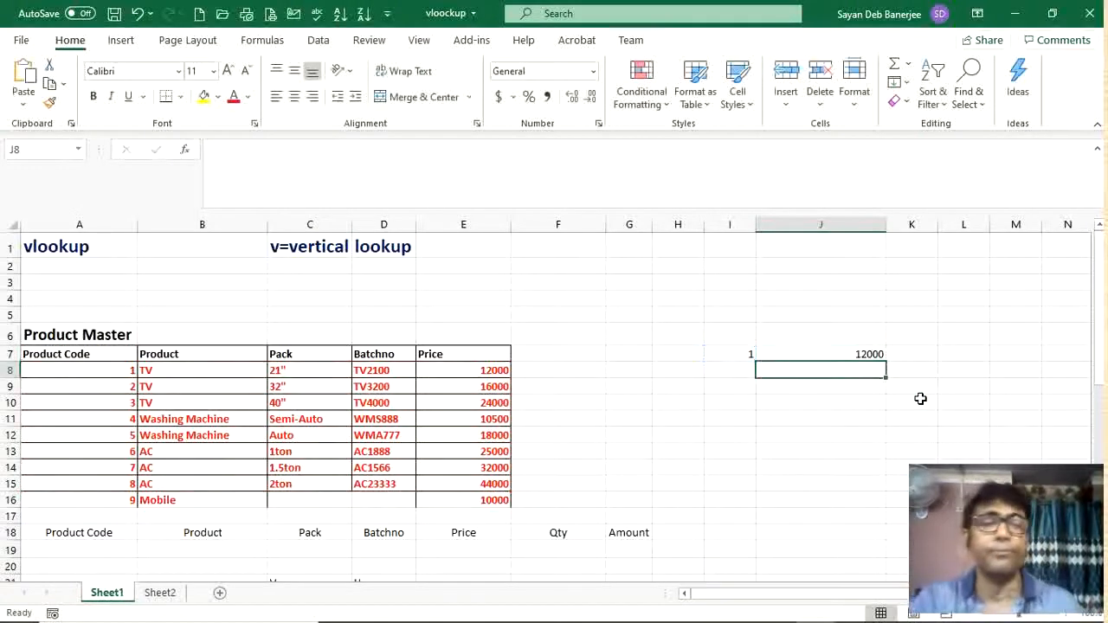
Step: Change the VLOOKUP column index in J7's formula to 2 to return the product name
click(832, 352)
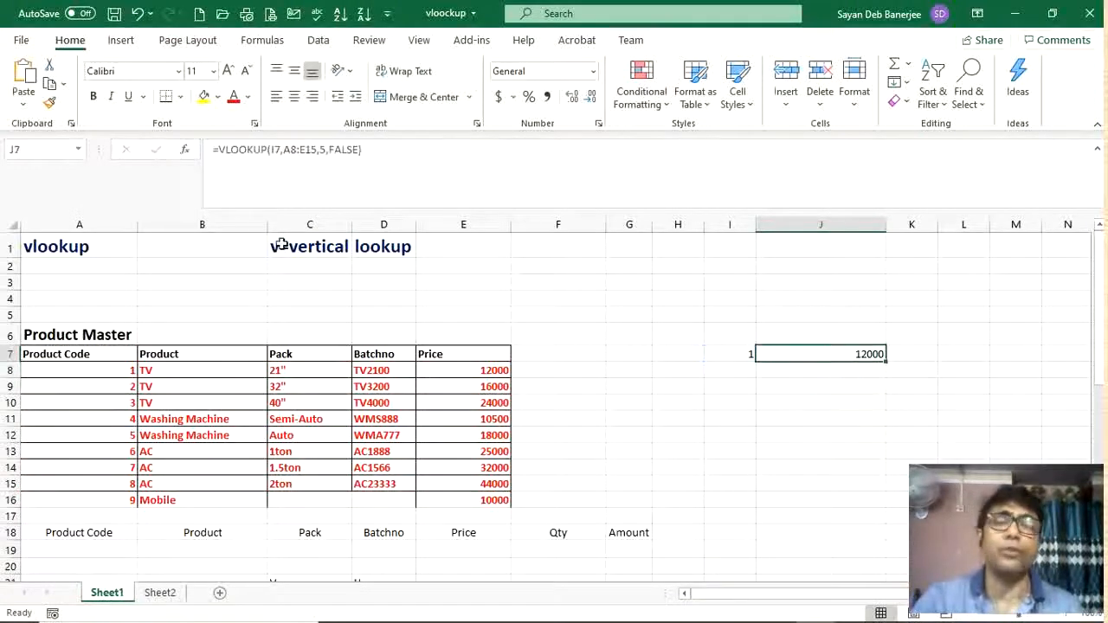
click(327, 151)
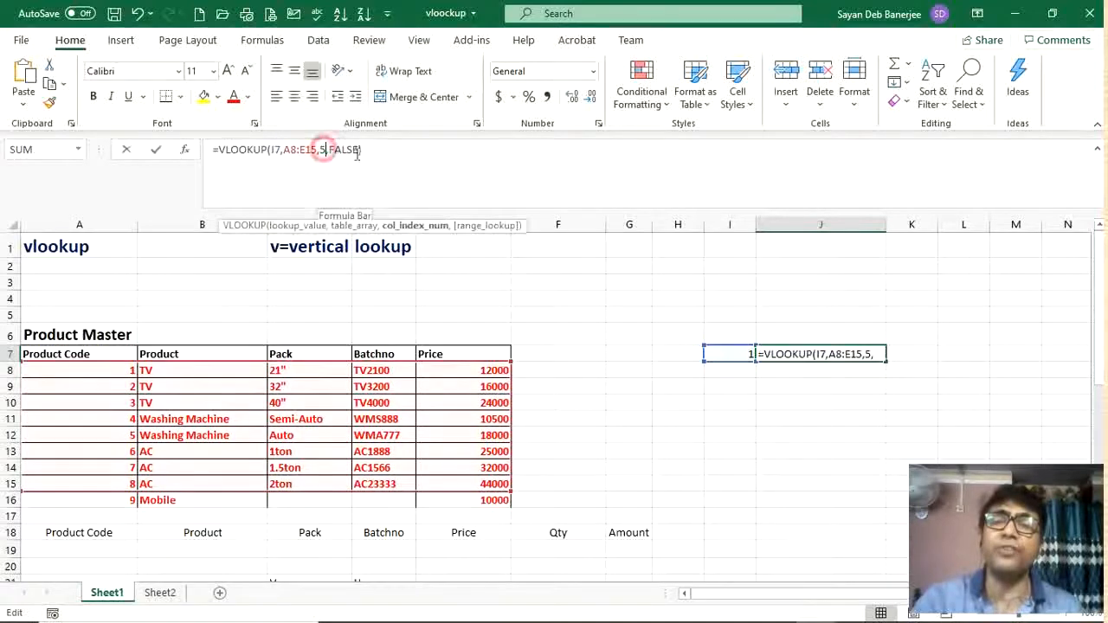
key(BackSpace)
text(2)
key(Return)
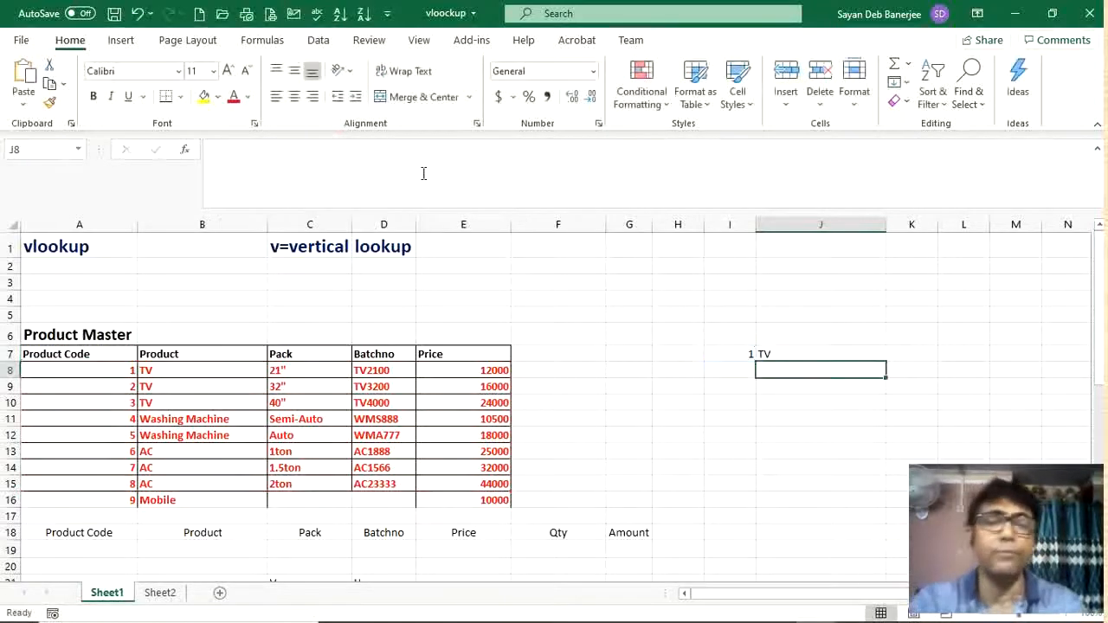
Step: Set the lookup product code in I7 to 2
click(821, 356)
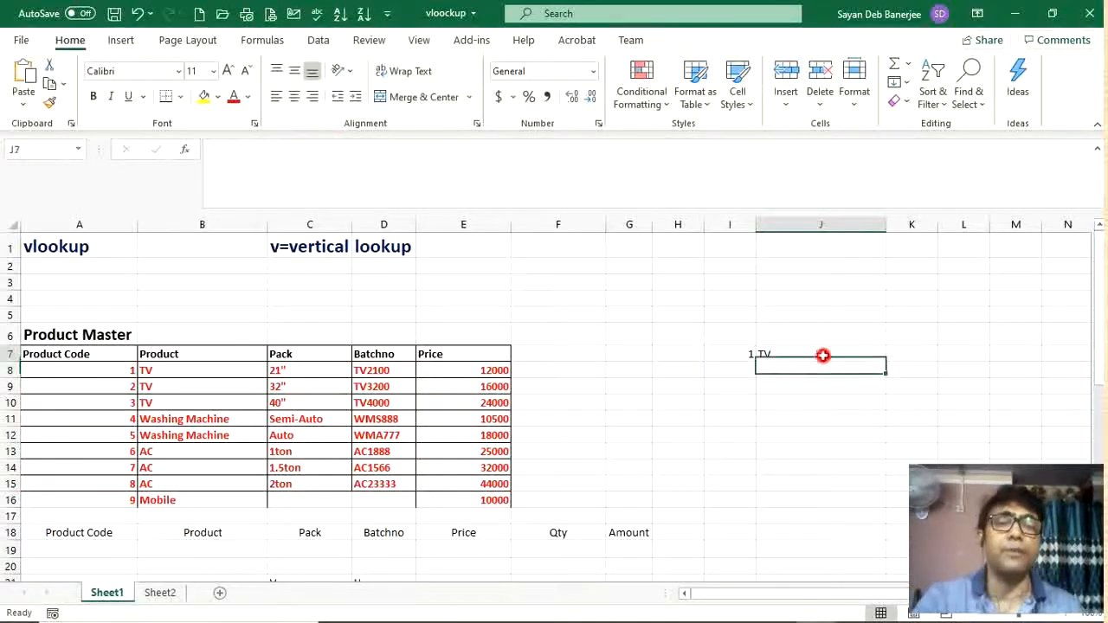
click(737, 358)
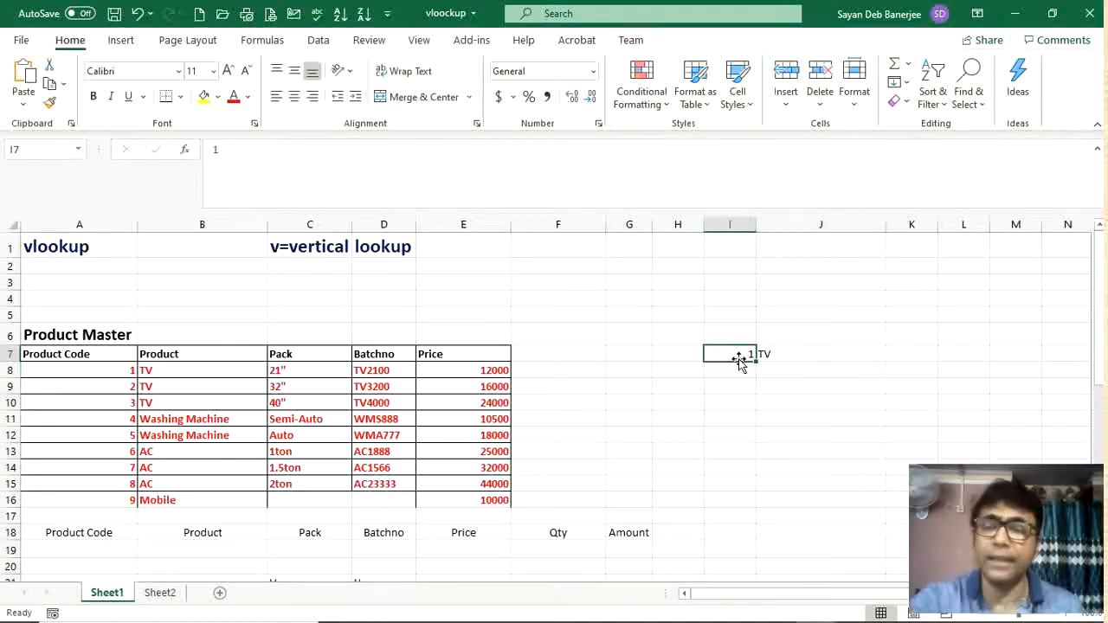
text(2)
key(Return)
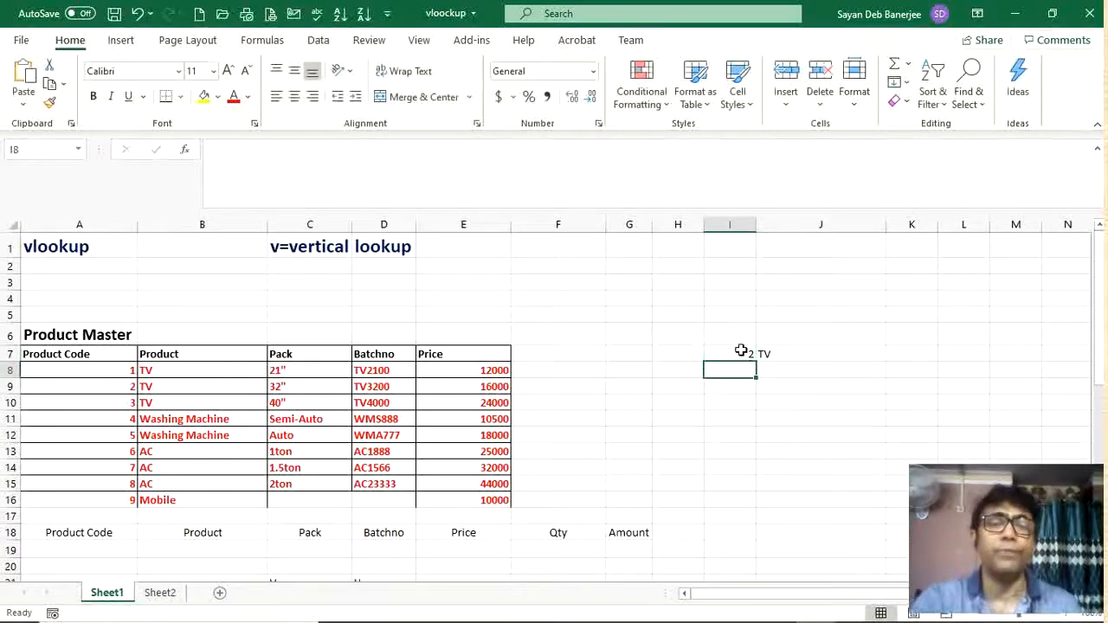
Step: Set the lookup product code in I7 to 8
click(741, 351)
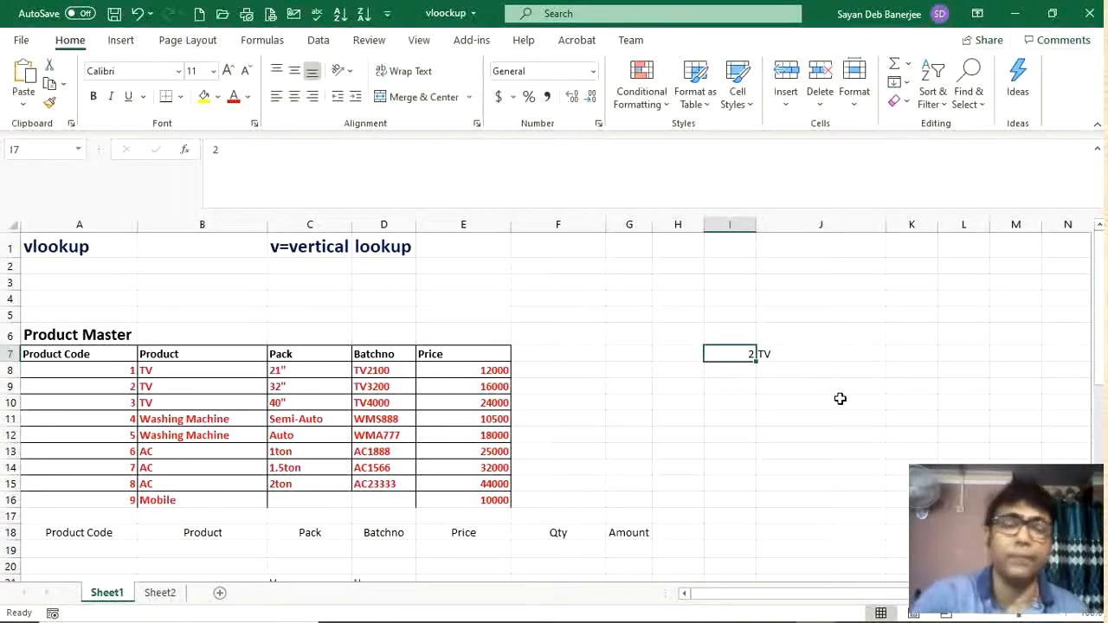
text(8)
key(Return)
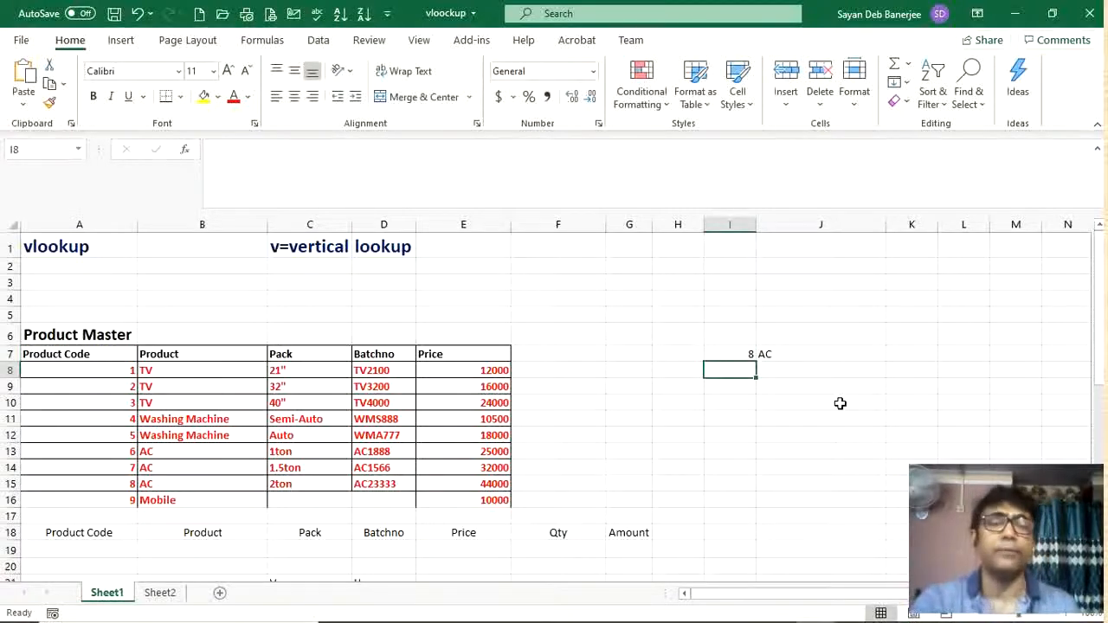
Step: Set the lookup product code in I7 to 9
click(733, 354)
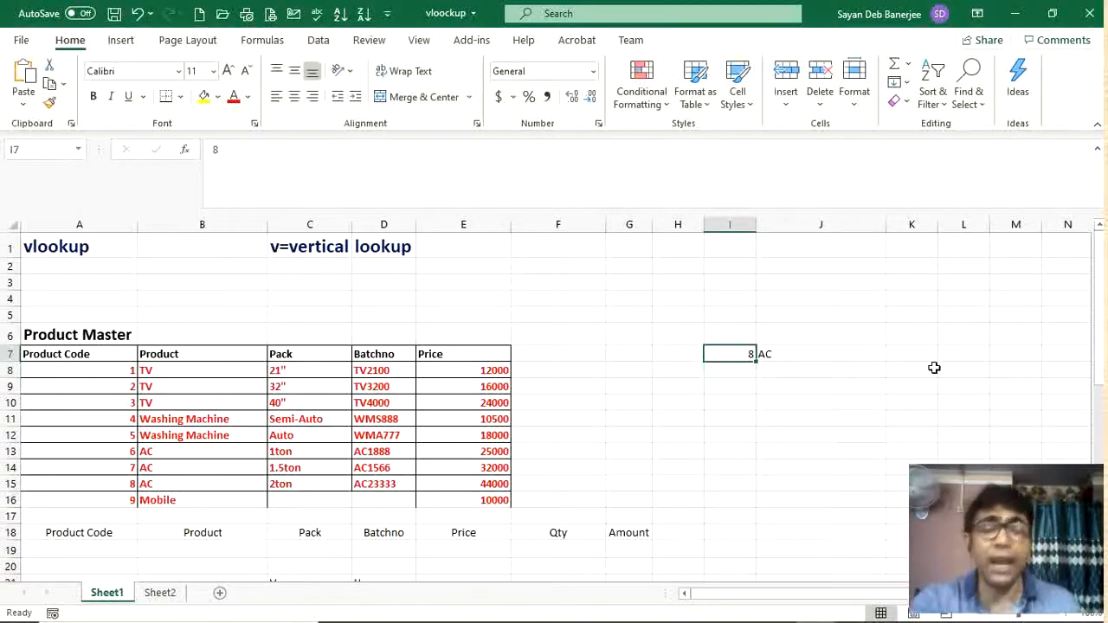
text(9)
key(Return)
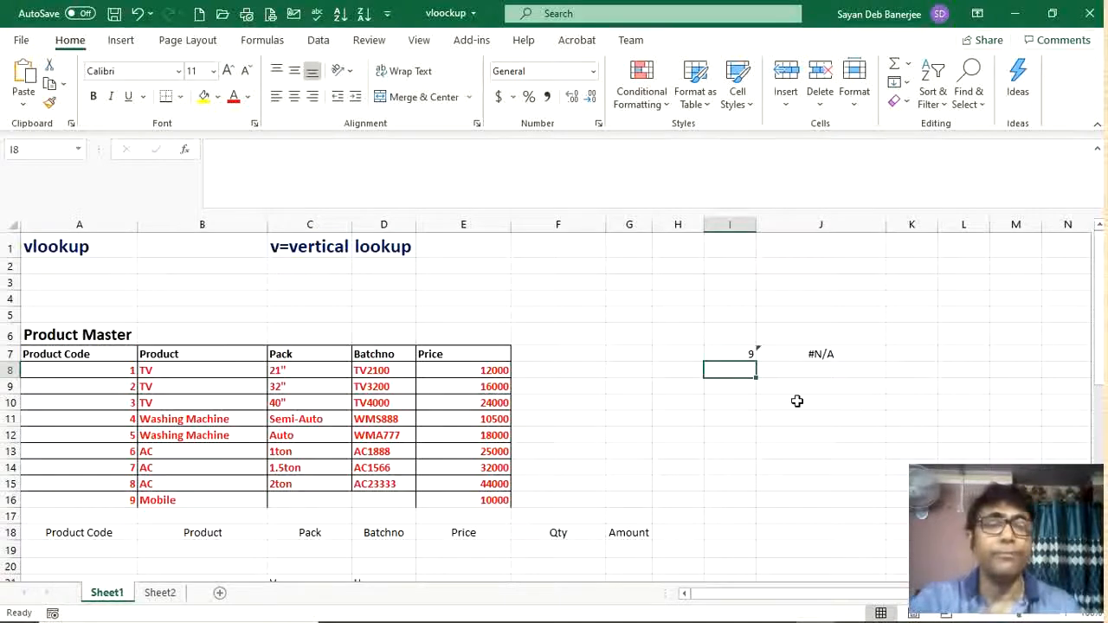
Step: Extend the VLOOKUP table range in J7's formula to A8:E16
click(795, 355)
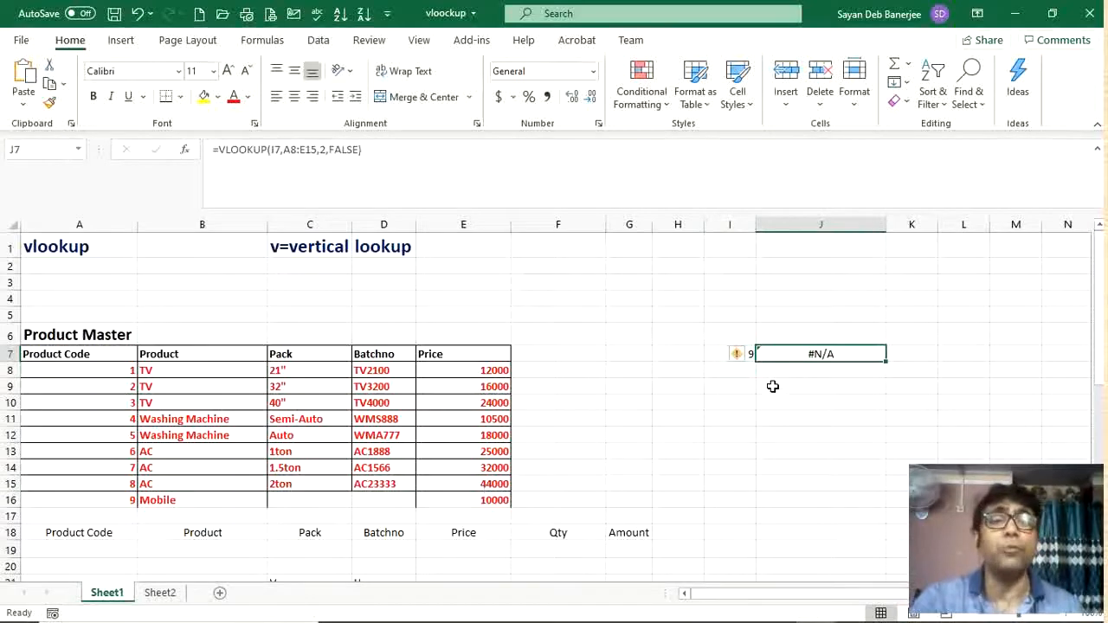
click(317, 150)
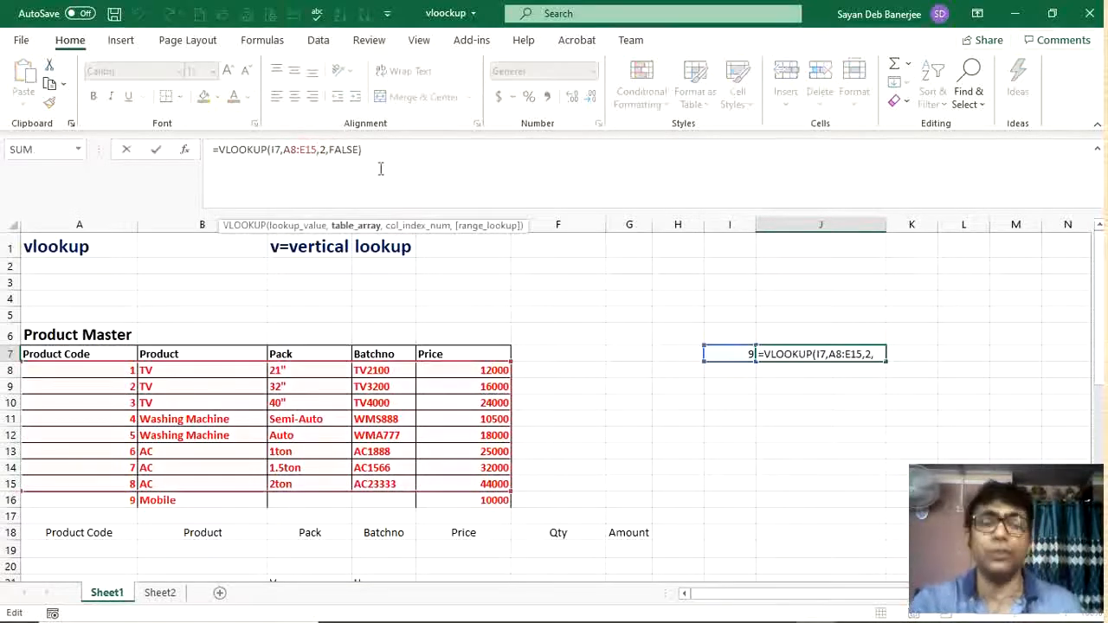
key(Return)
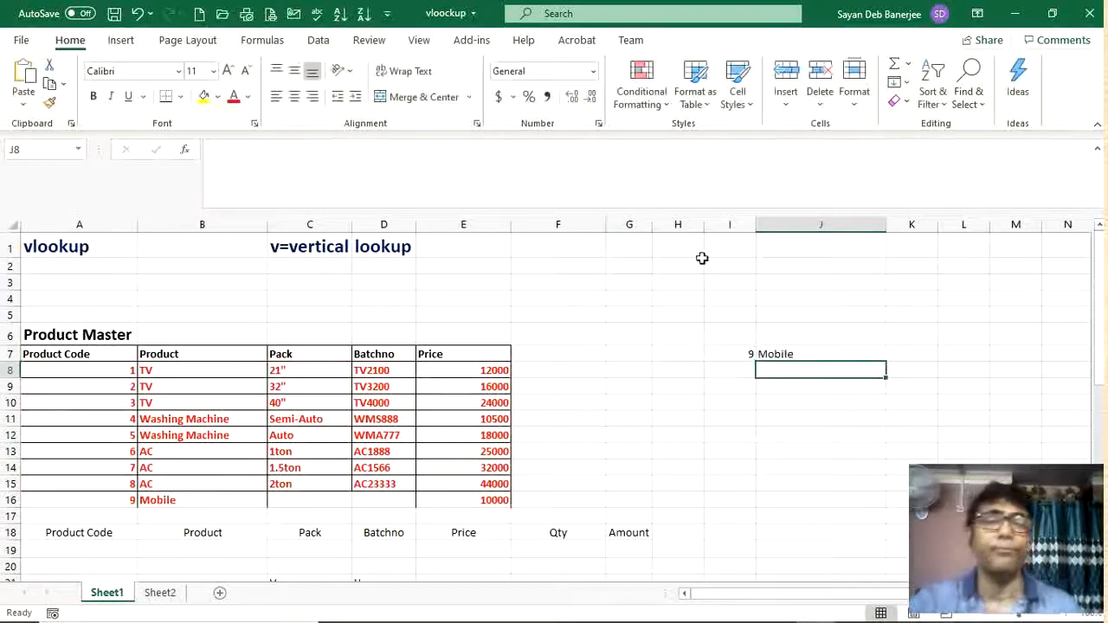
click(809, 356)
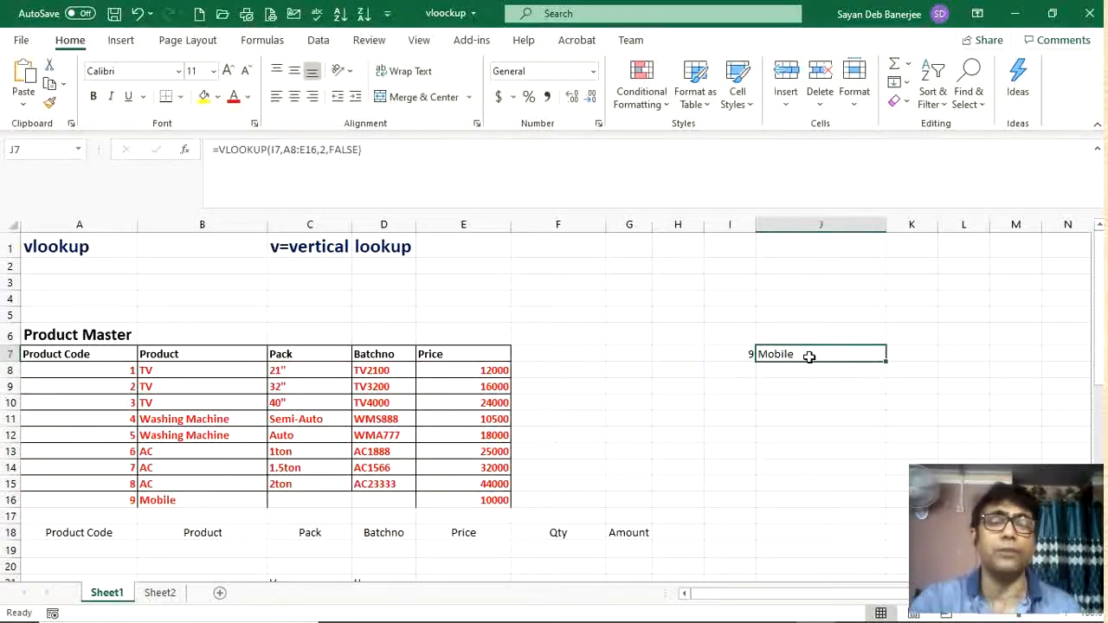
scroll(342, 356, down, 2)
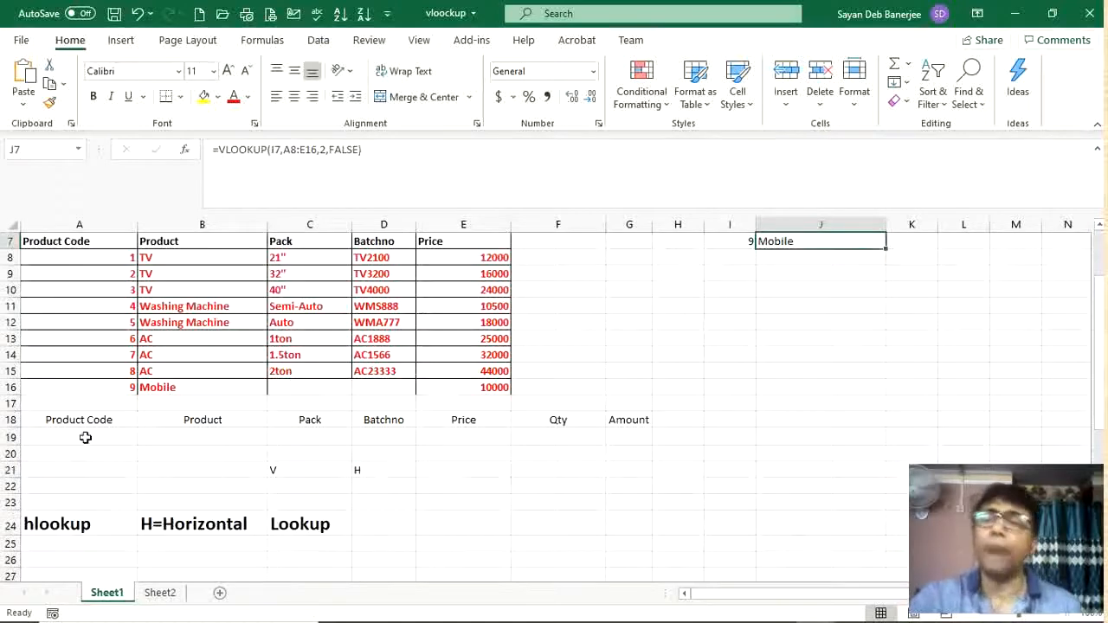
click(79, 435)
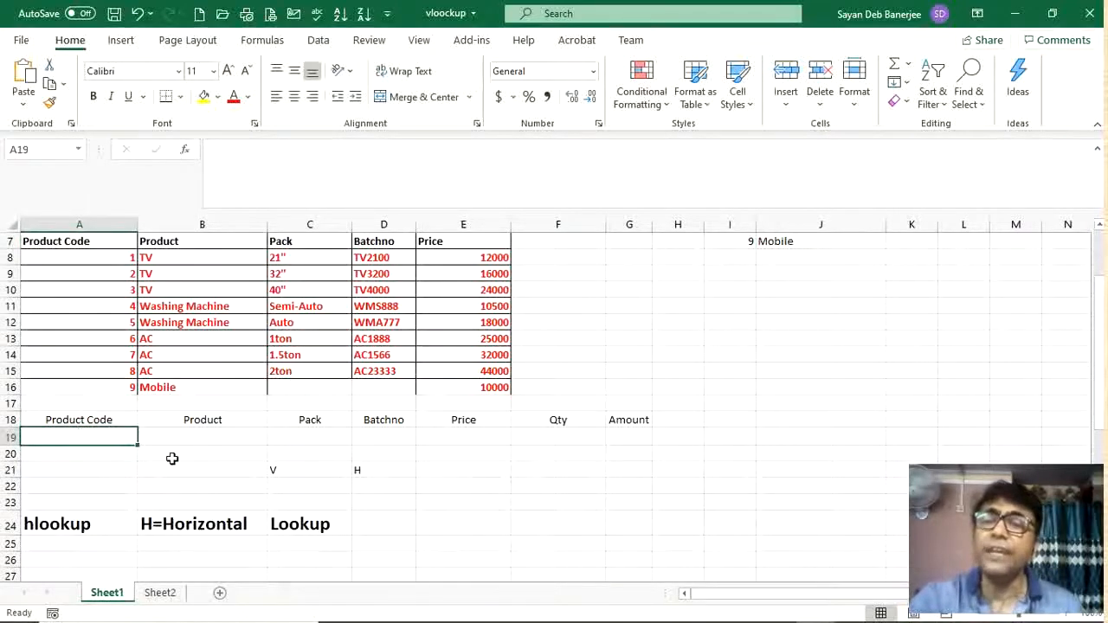
click(212, 435)
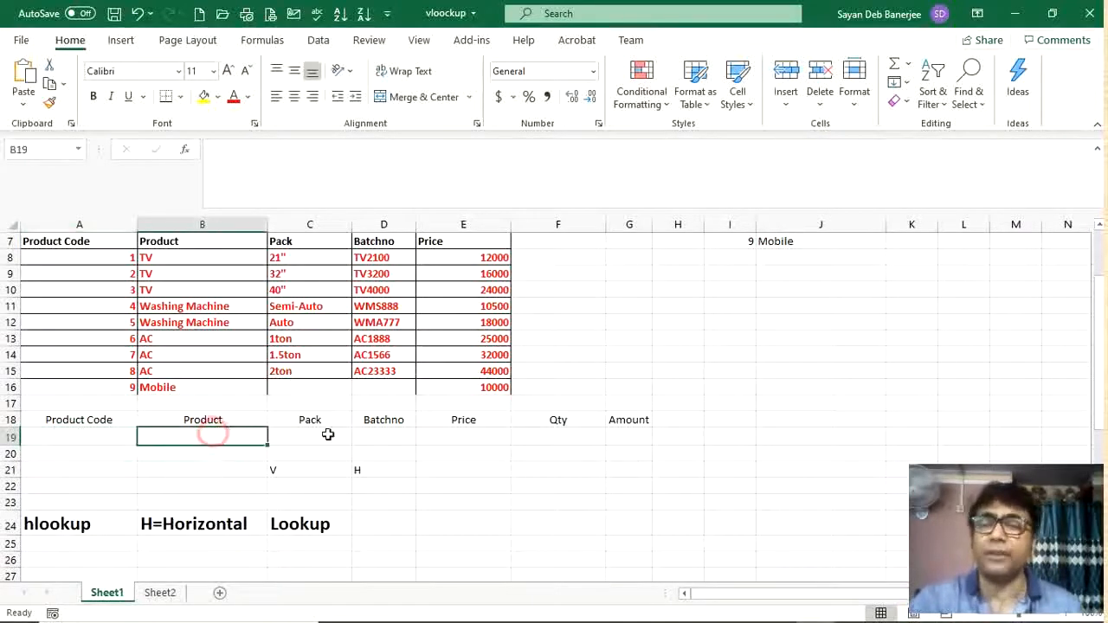
click(101, 439)
click(231, 435)
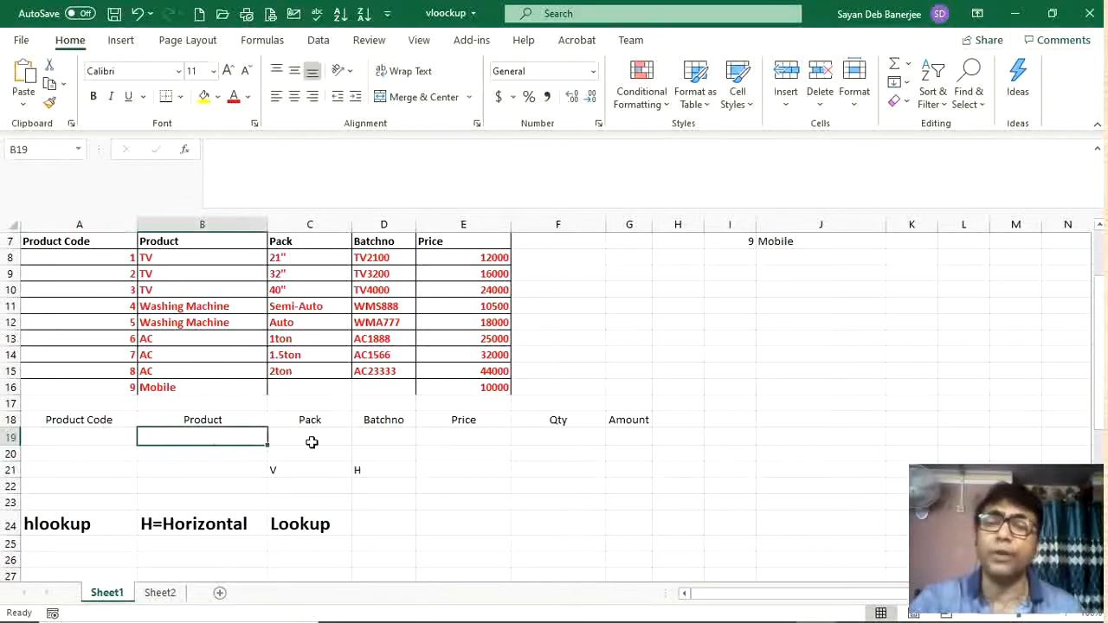
click(312, 439)
click(368, 439)
click(442, 437)
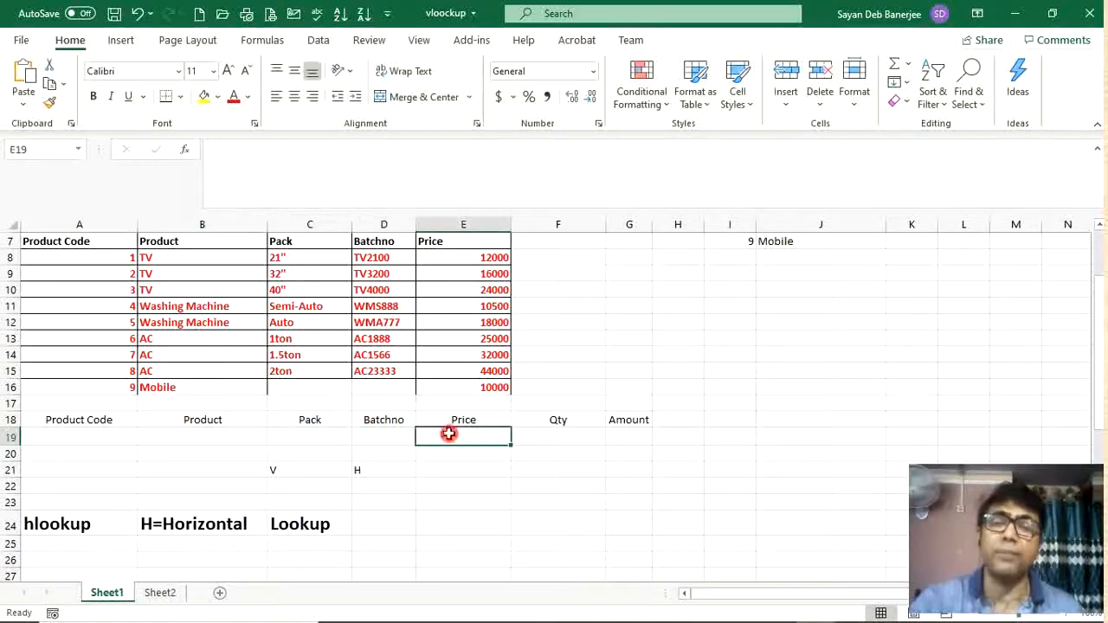
click(329, 288)
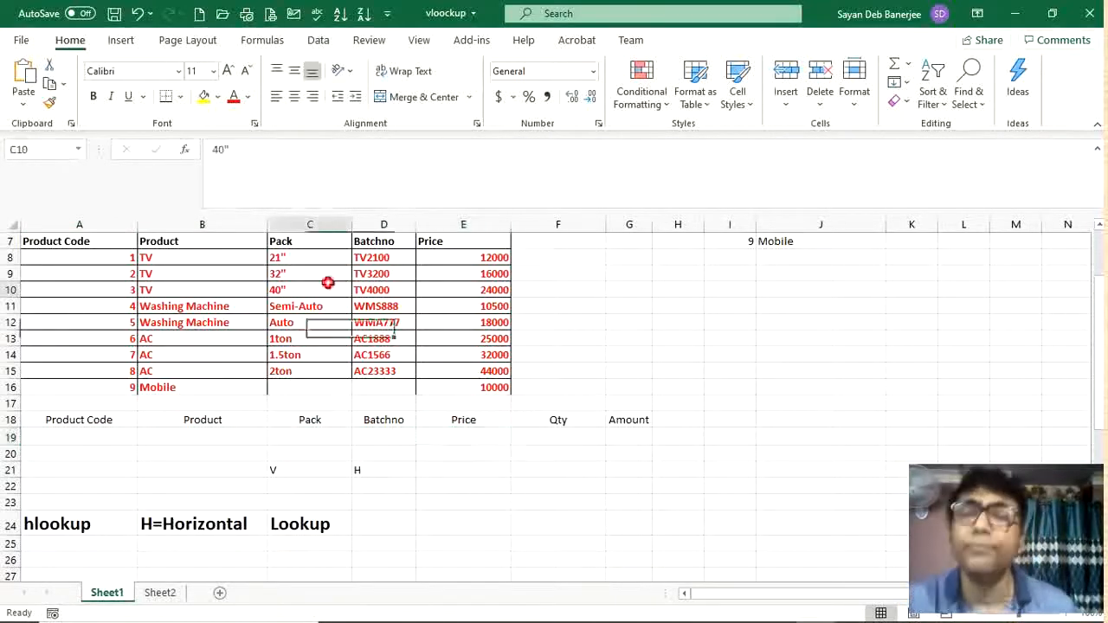
Step: Add a list data validation to A19 using the product codes $A$8:$A$16 as its source
click(104, 437)
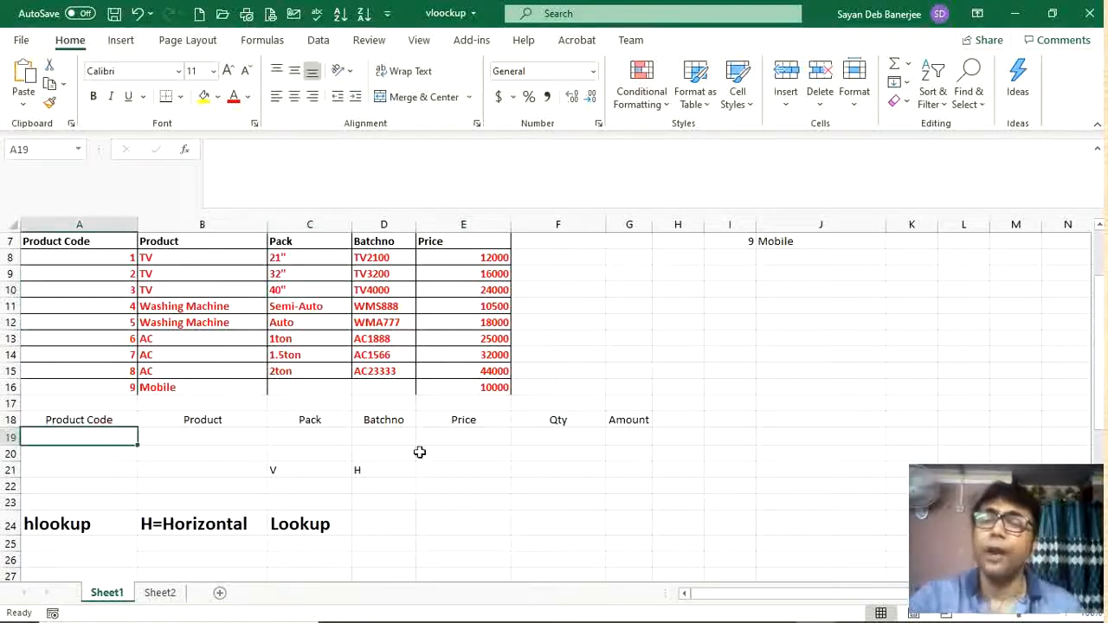
click(322, 41)
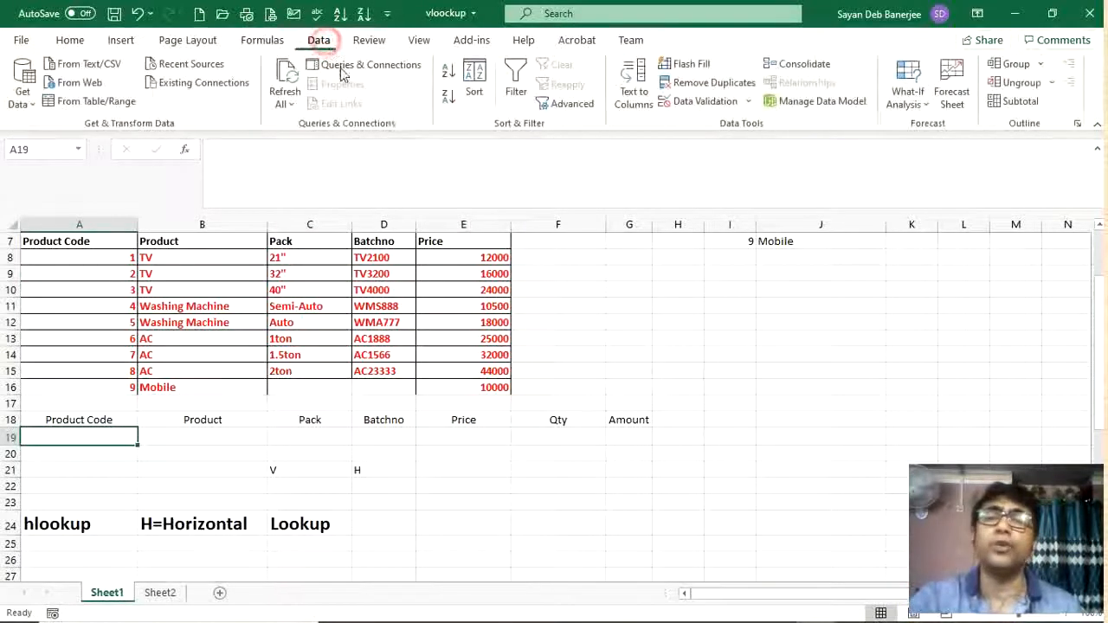
click(702, 101)
click(531, 258)
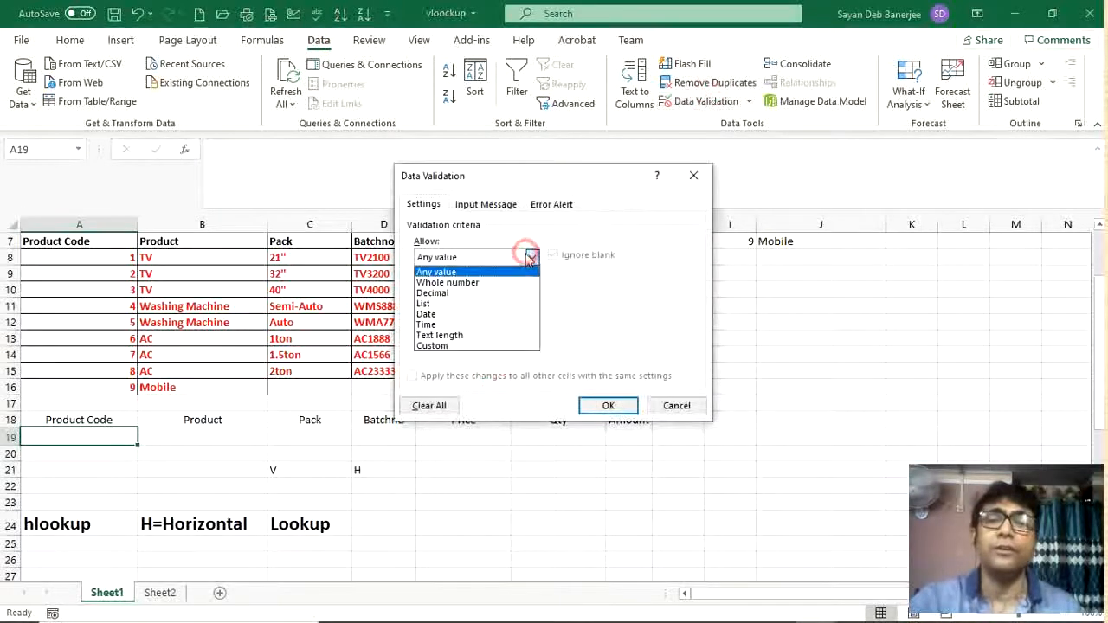
click(446, 302)
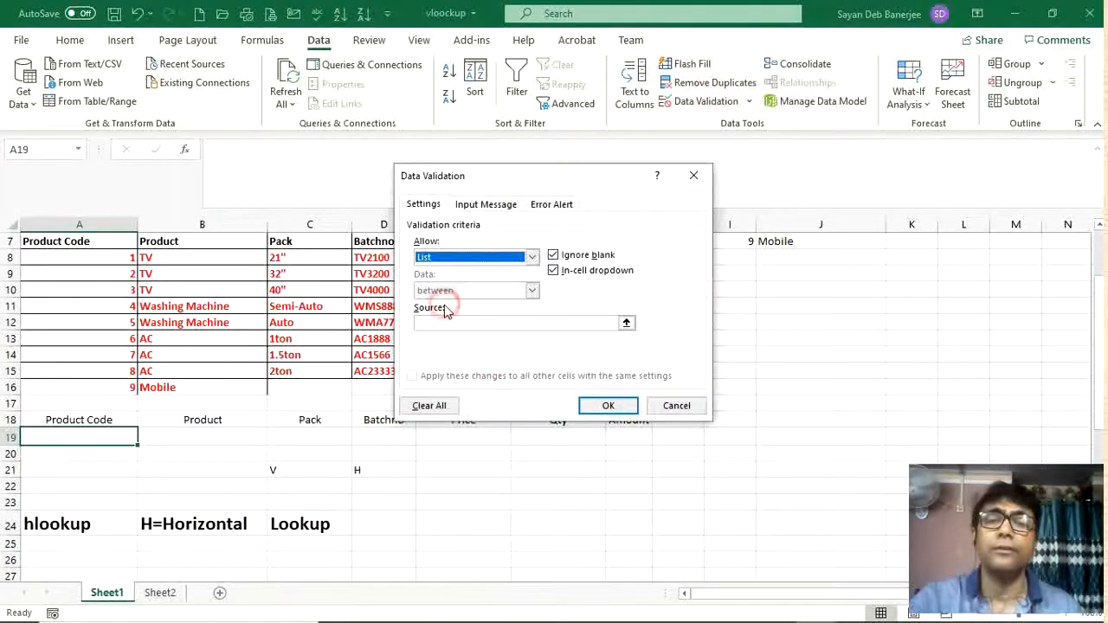
click(626, 322)
drag(128, 260, 112, 389)
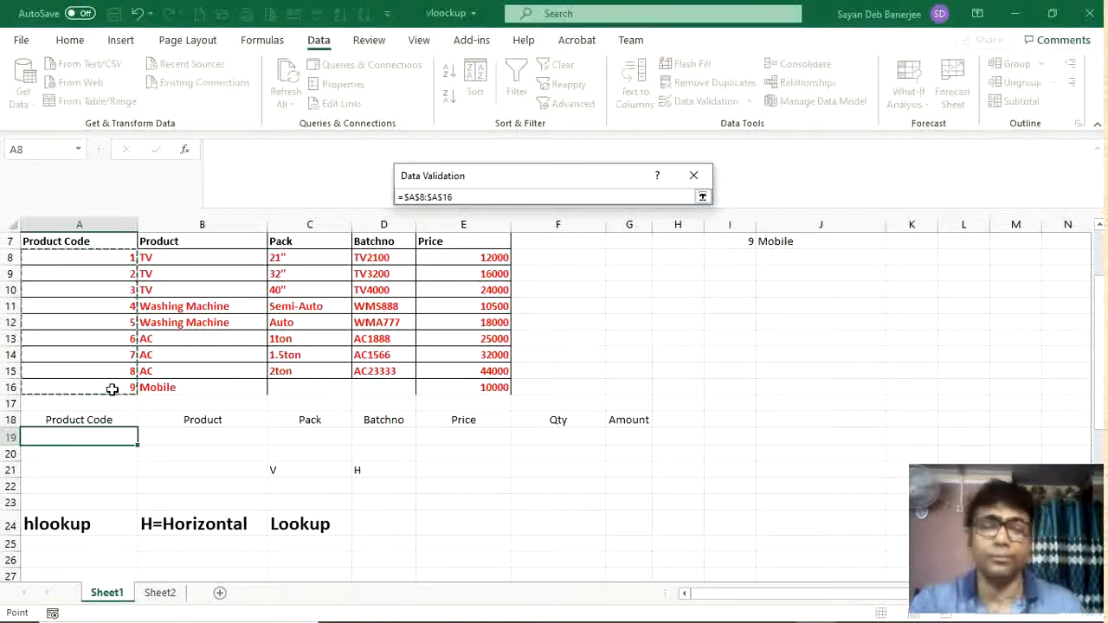
key(Return)
key(Return)
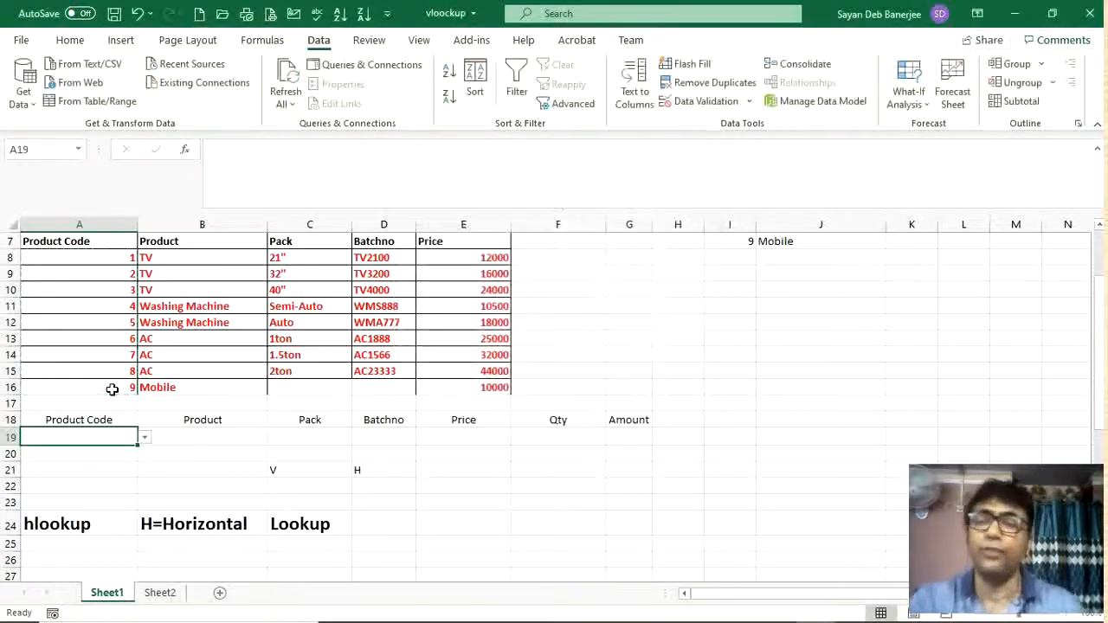
Step: Enter =VLOOKUP(A19,A8:E16,2,FALSE) in B19 to return the product name for A19's code
click(231, 439)
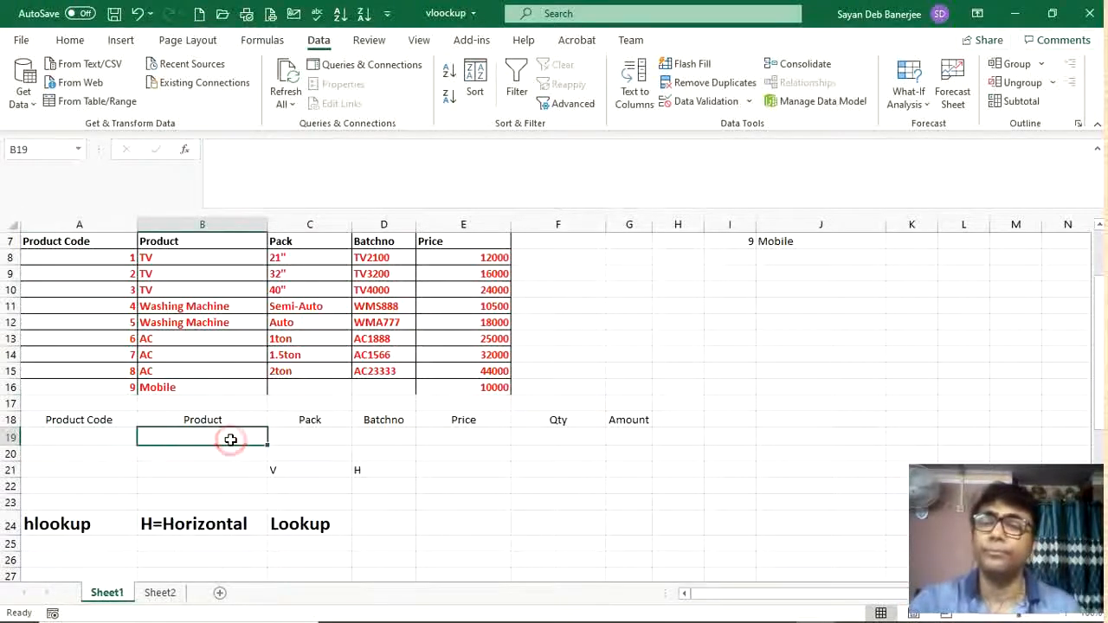
text(=vloo)
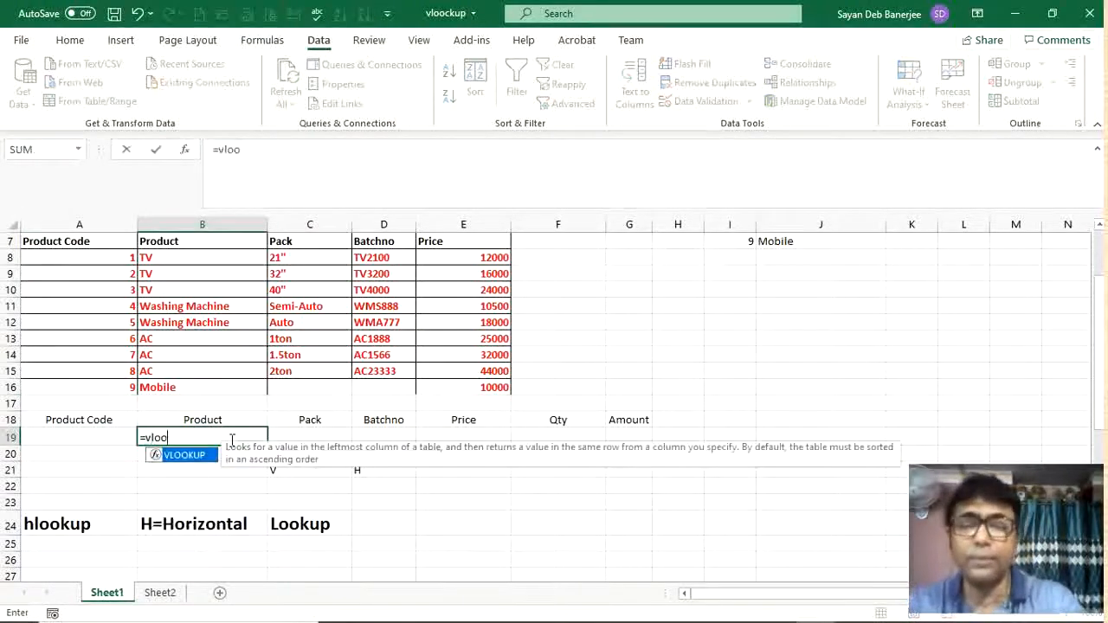
double_click(188, 456)
click(99, 435)
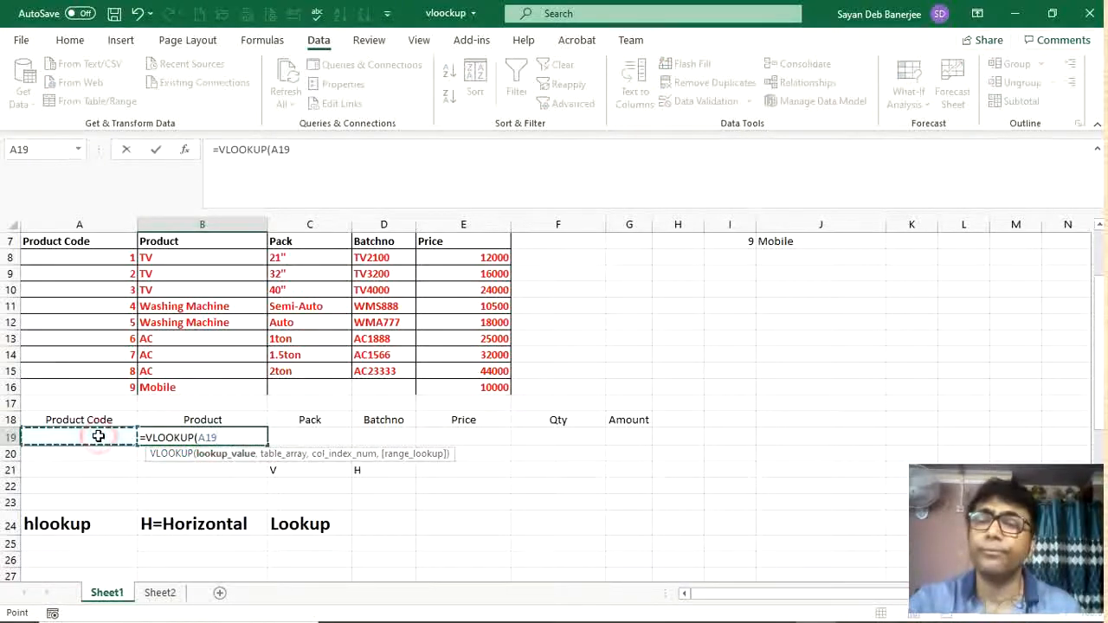
text(,)
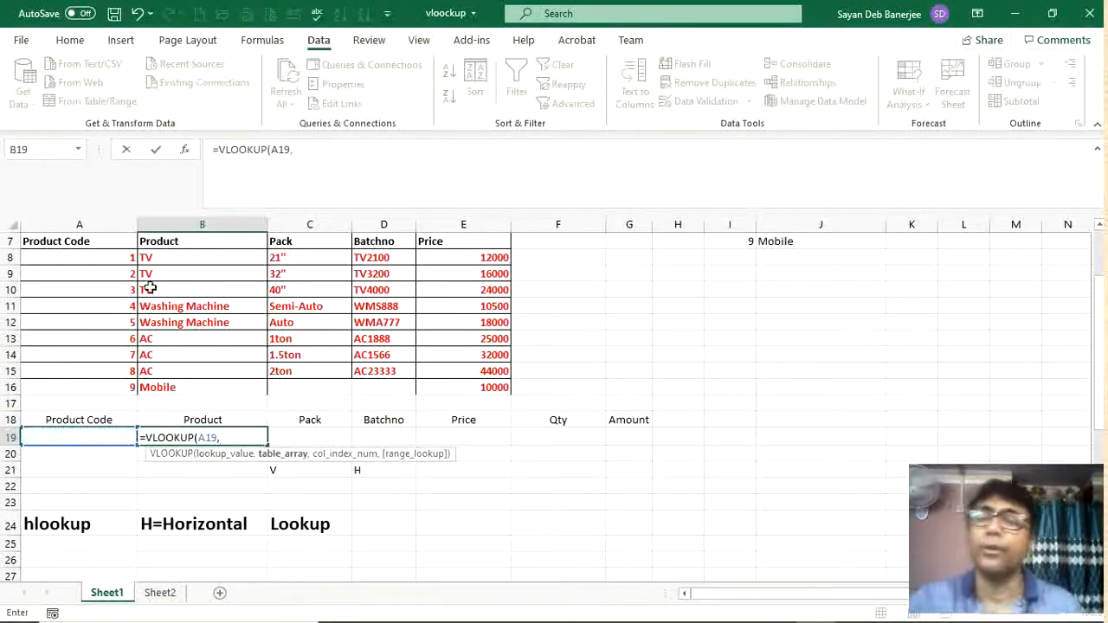
click(126, 257)
drag(491, 389, 494, 395)
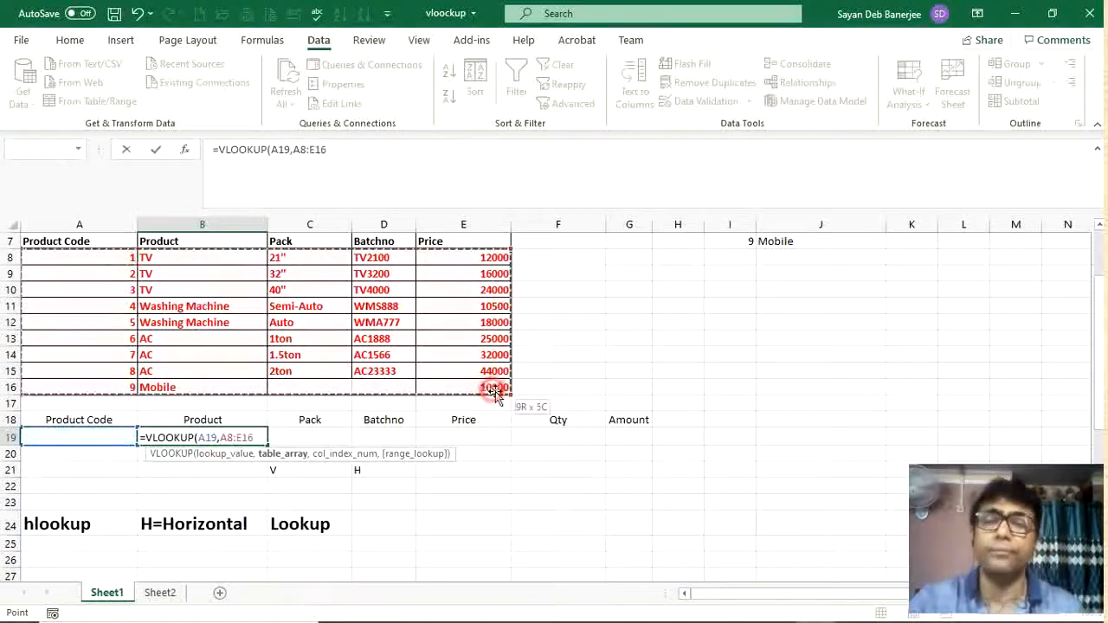
text(,)
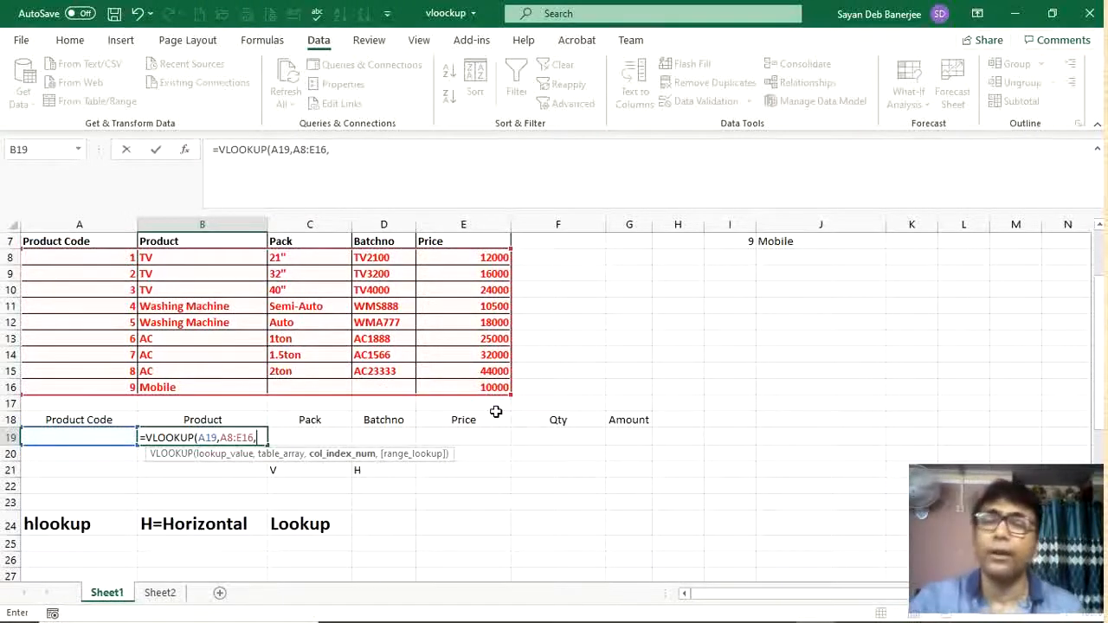
text(2)
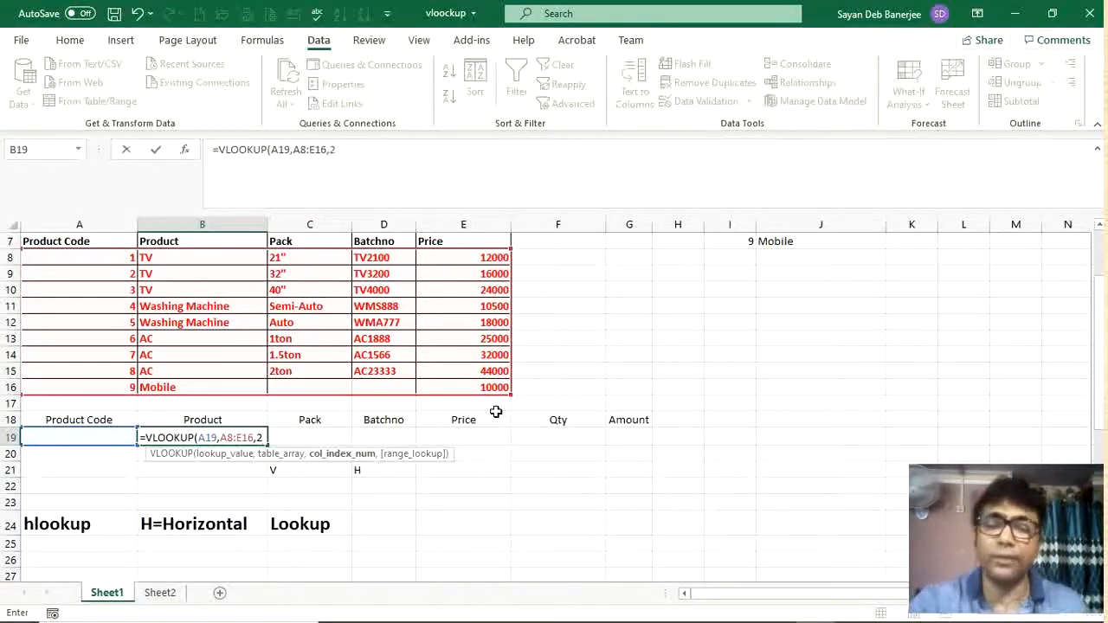
text(,)
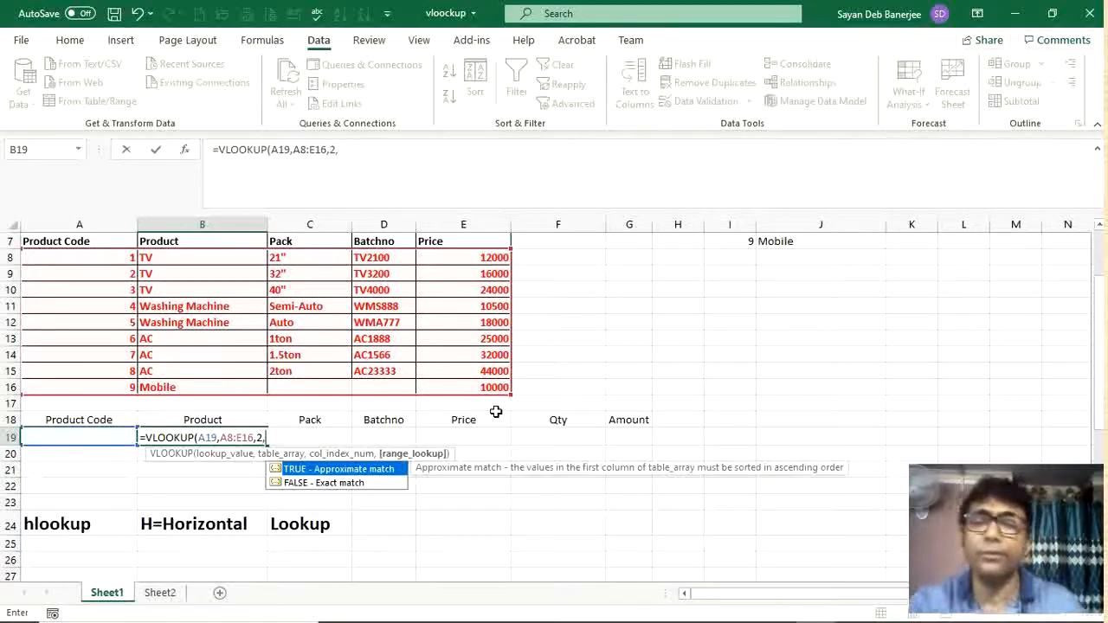
double_click(344, 483)
text())
key(Return)
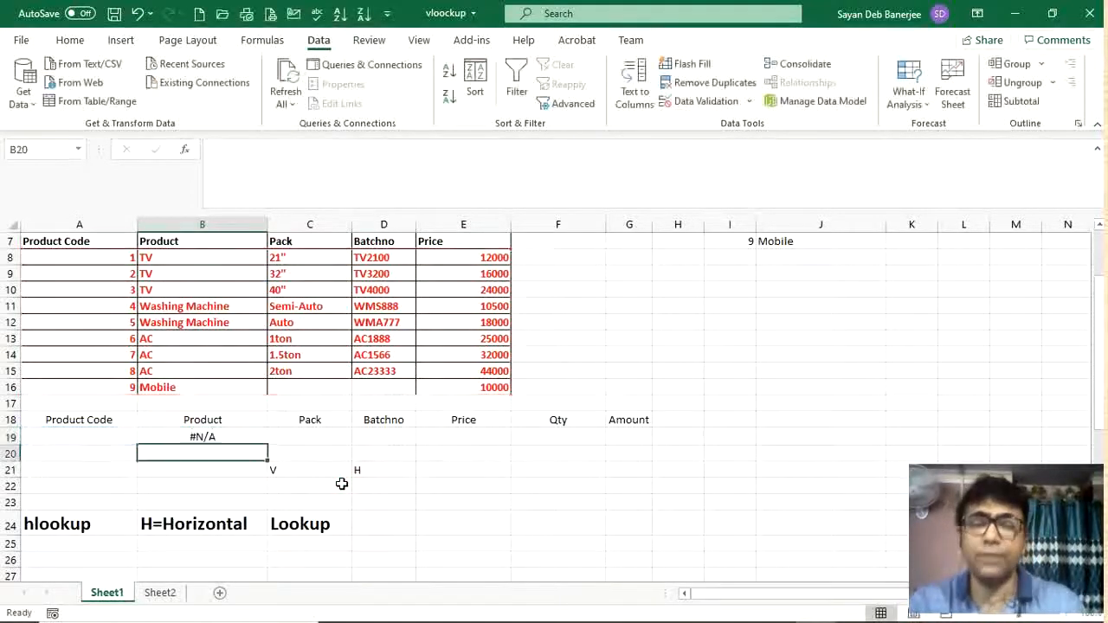
Step: Pick product code 3 from A19's dropdown list
click(120, 432)
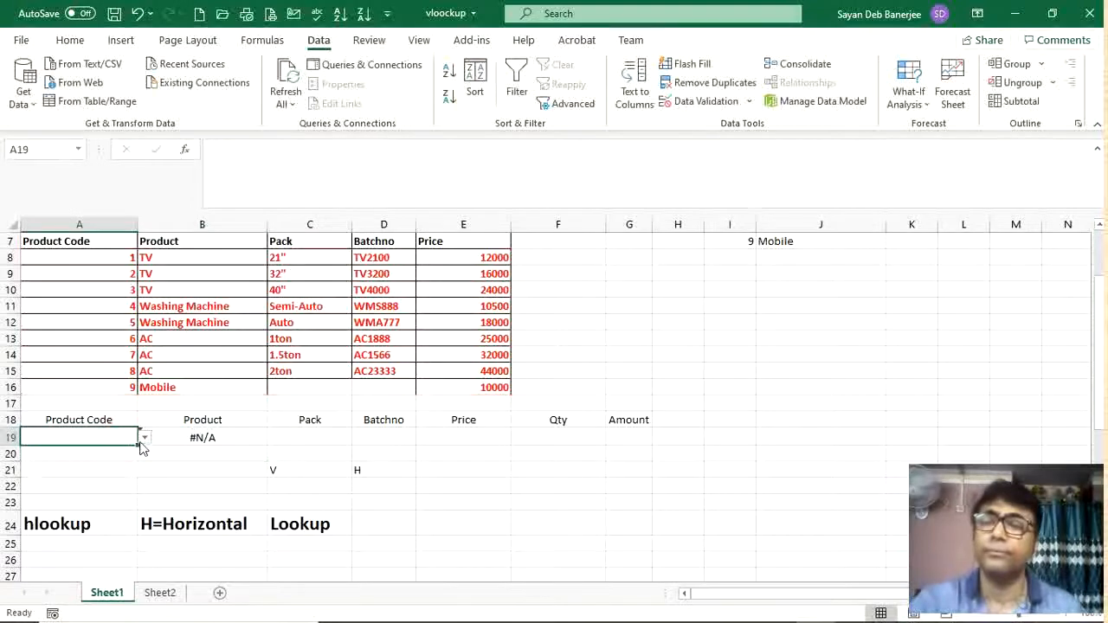
click(144, 437)
click(61, 475)
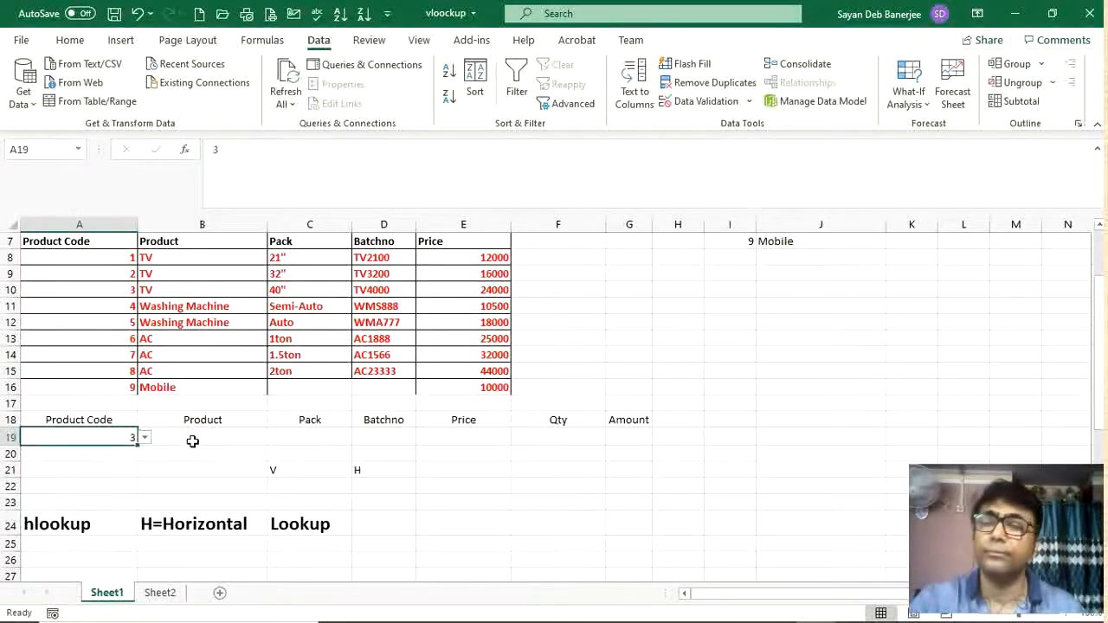
Step: Center-align the product result in B19
click(193, 435)
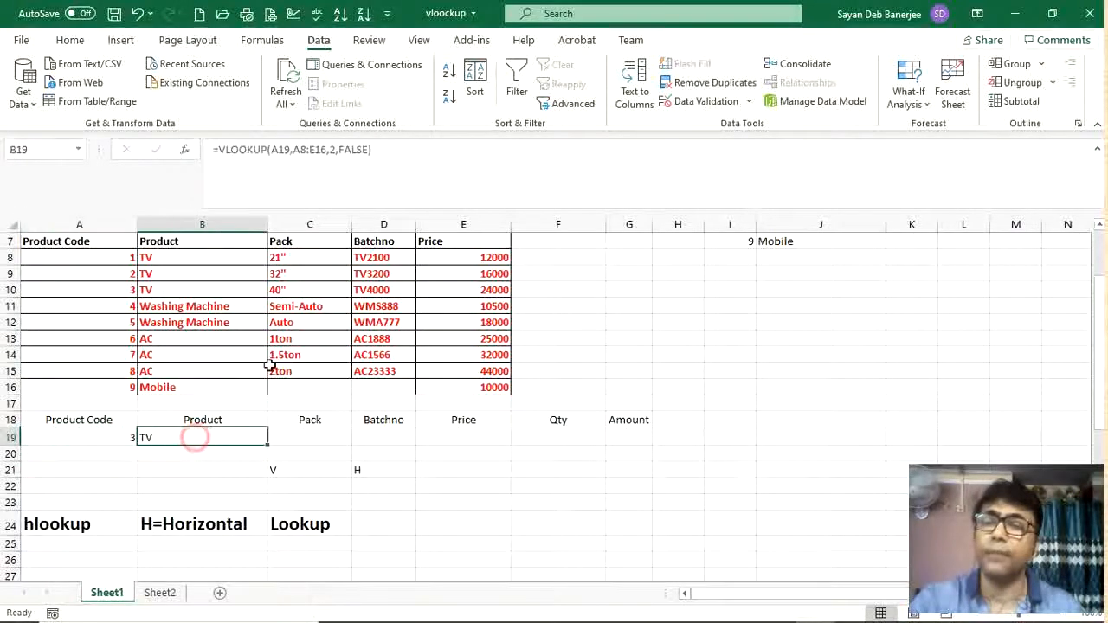
click(70, 40)
click(294, 96)
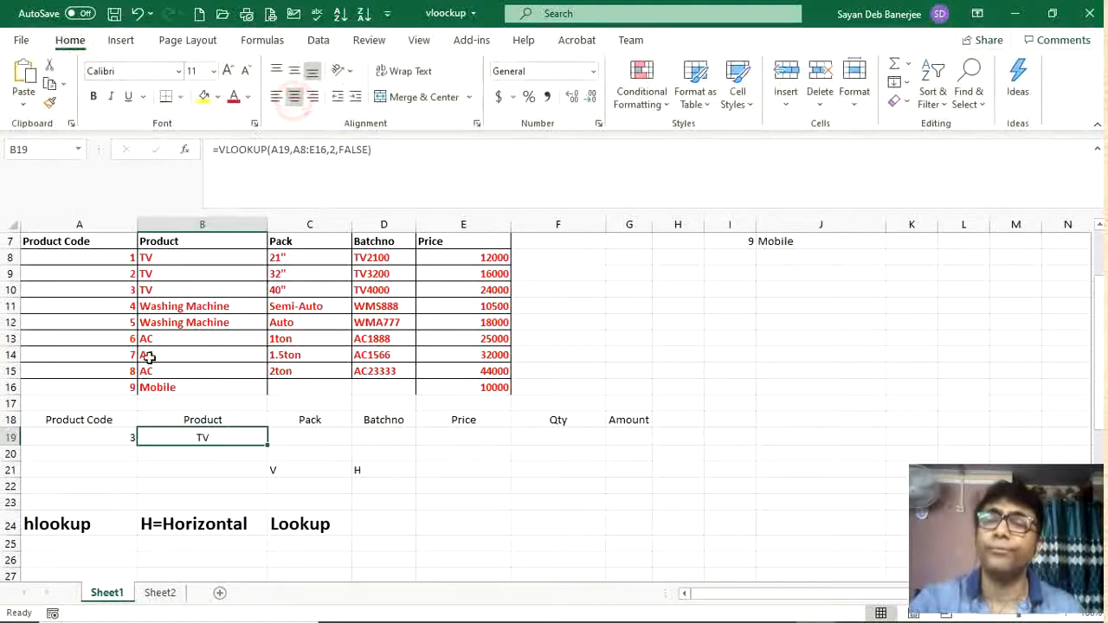
Step: Pick product code 8 from A19's dropdown list
click(132, 438)
click(144, 437)
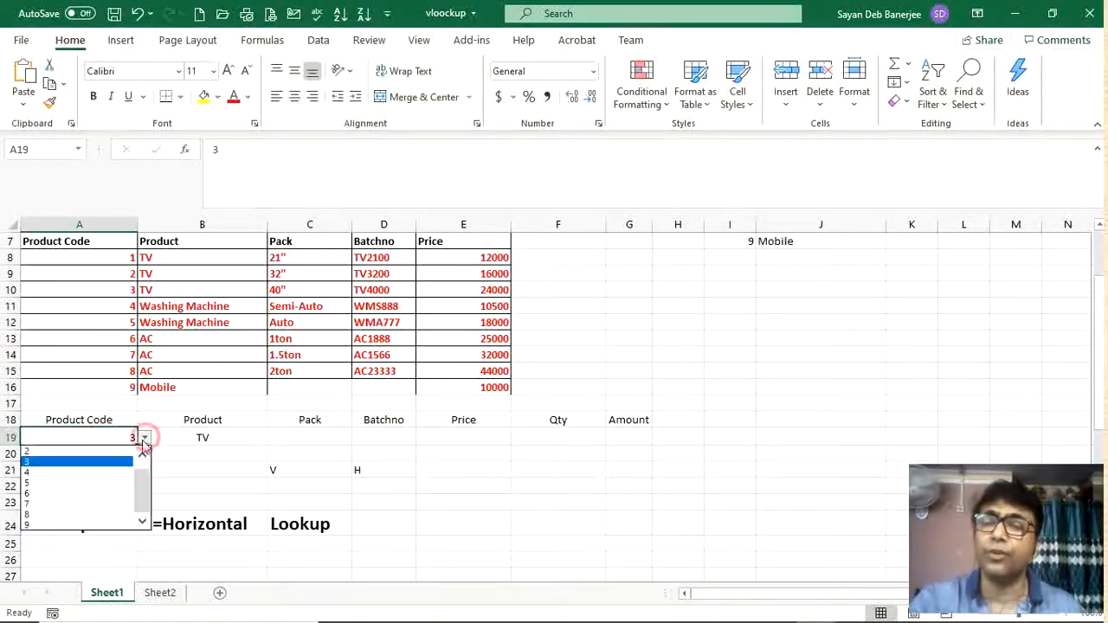
click(67, 513)
click(200, 438)
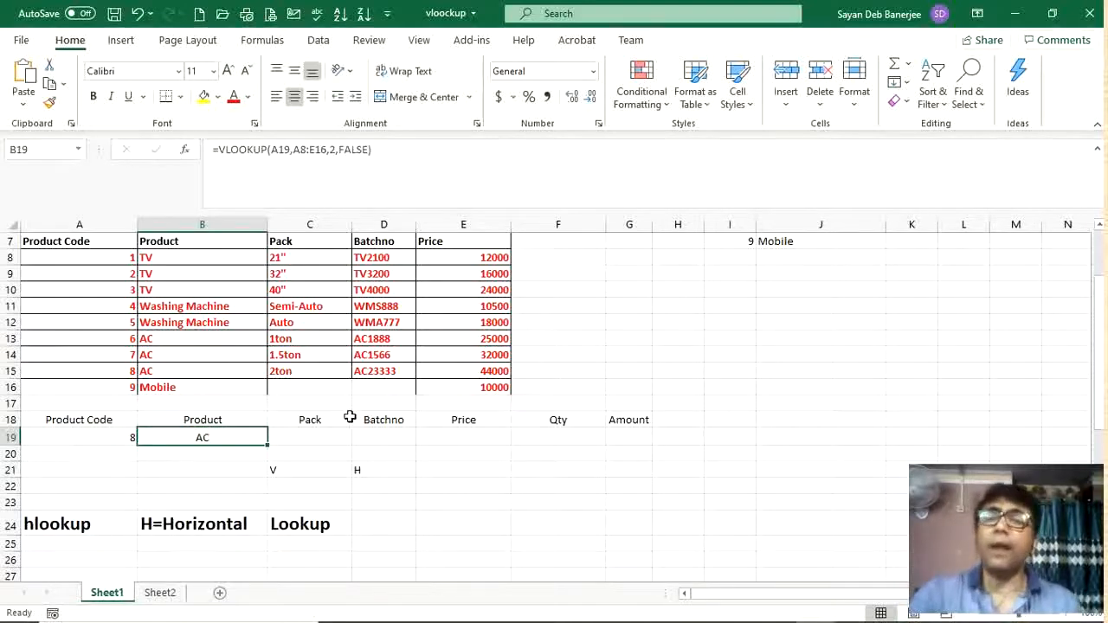
Step: Make B19's formula references absolute: =VLOOKUP($A19,$A$8:$E$16,2,FALSE)
click(270, 150)
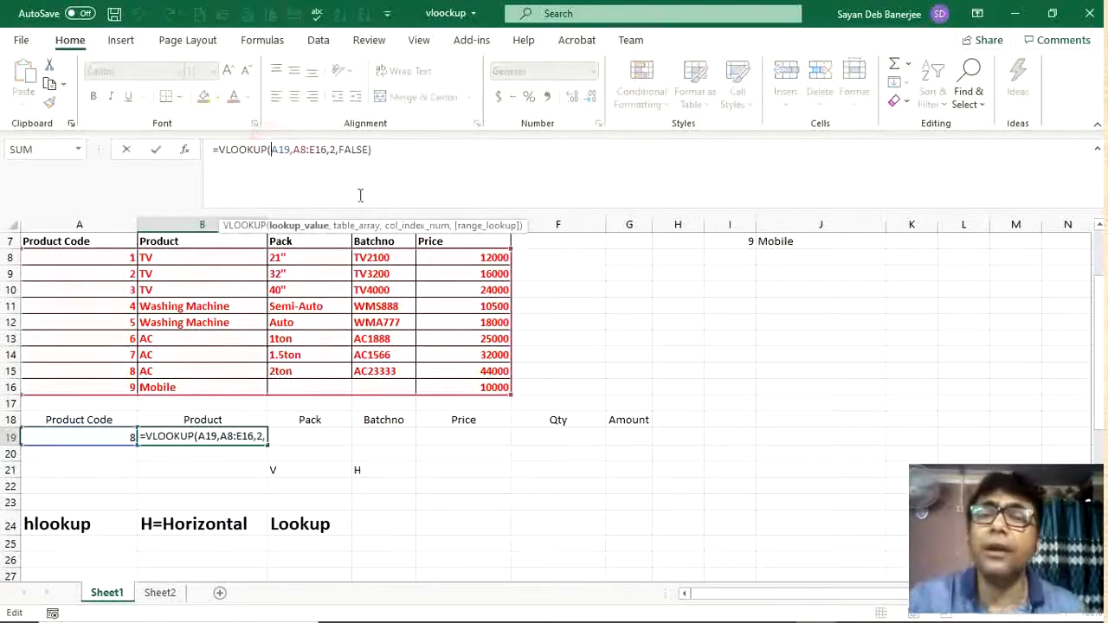
text($)
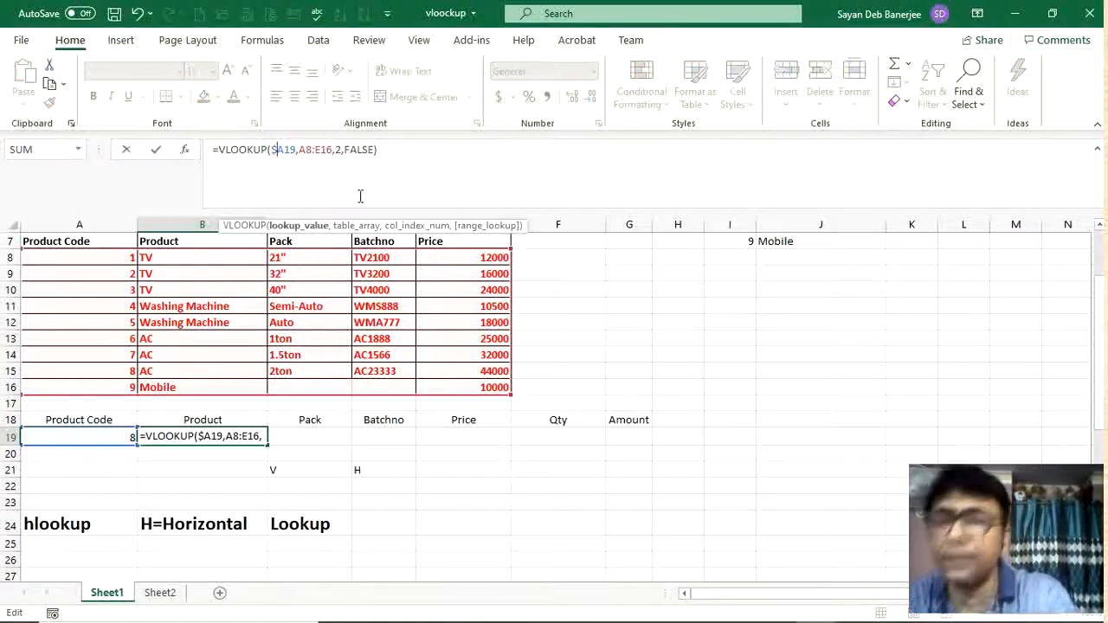
click(298, 150)
text($)
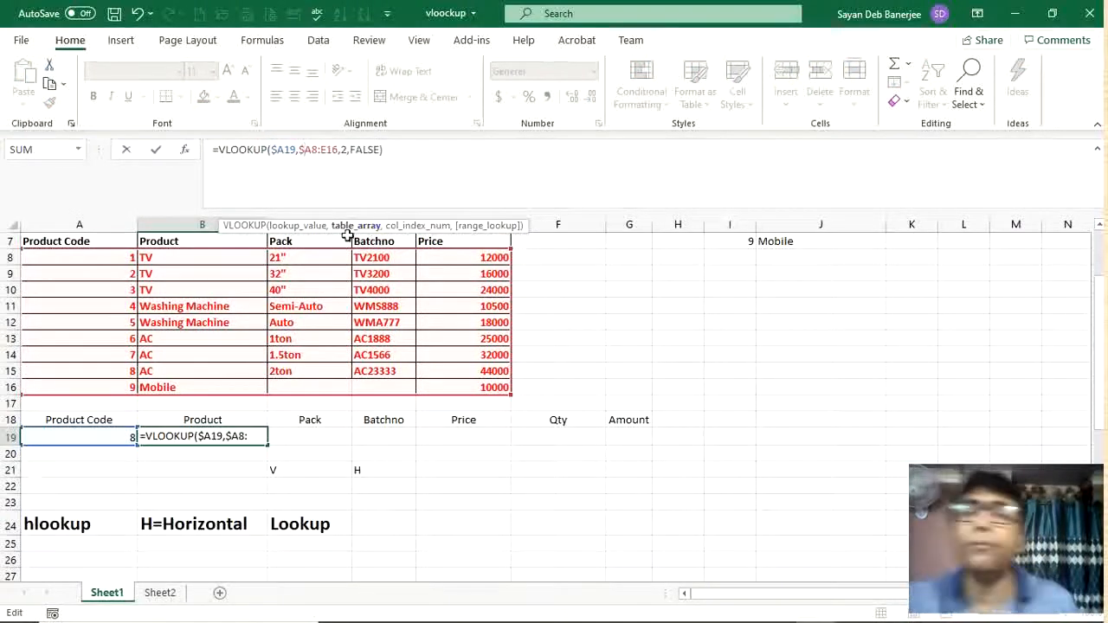
click(310, 151)
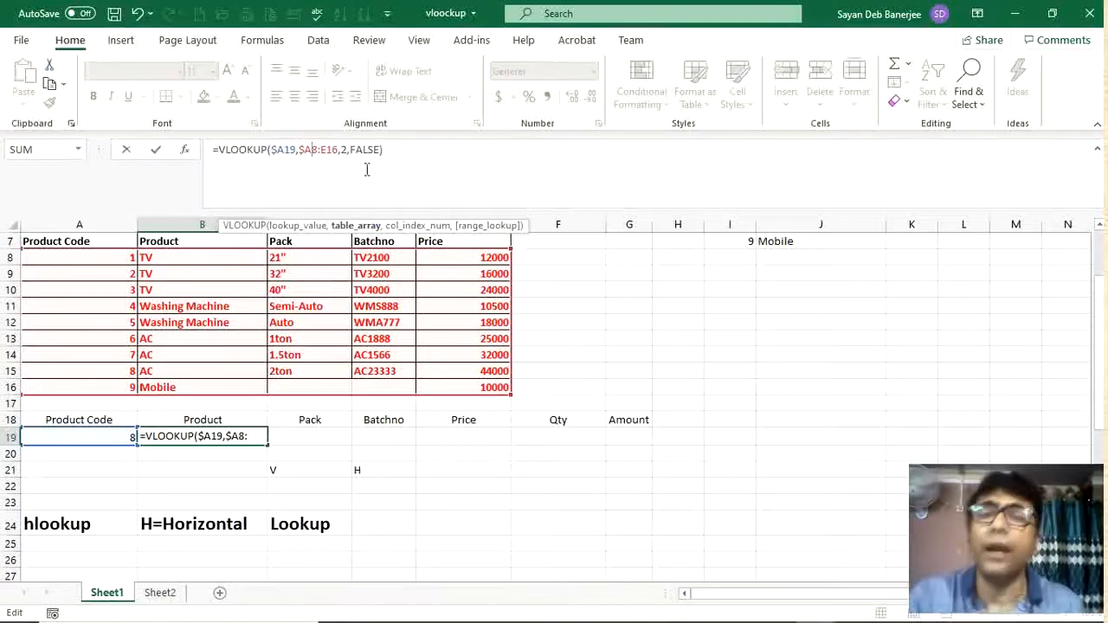
text($)
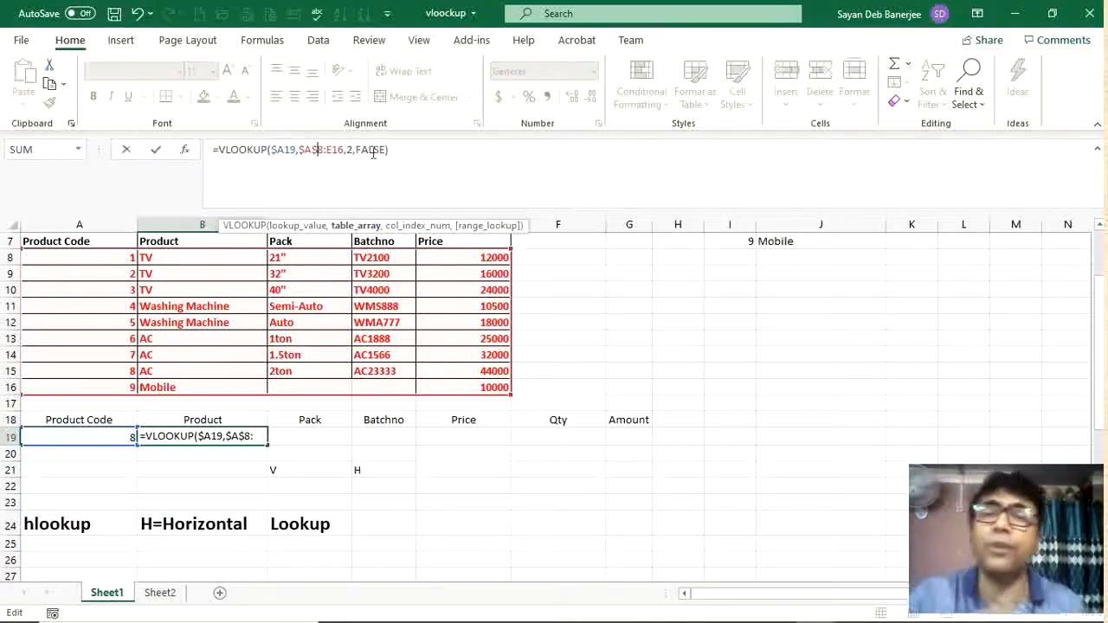
click(326, 149)
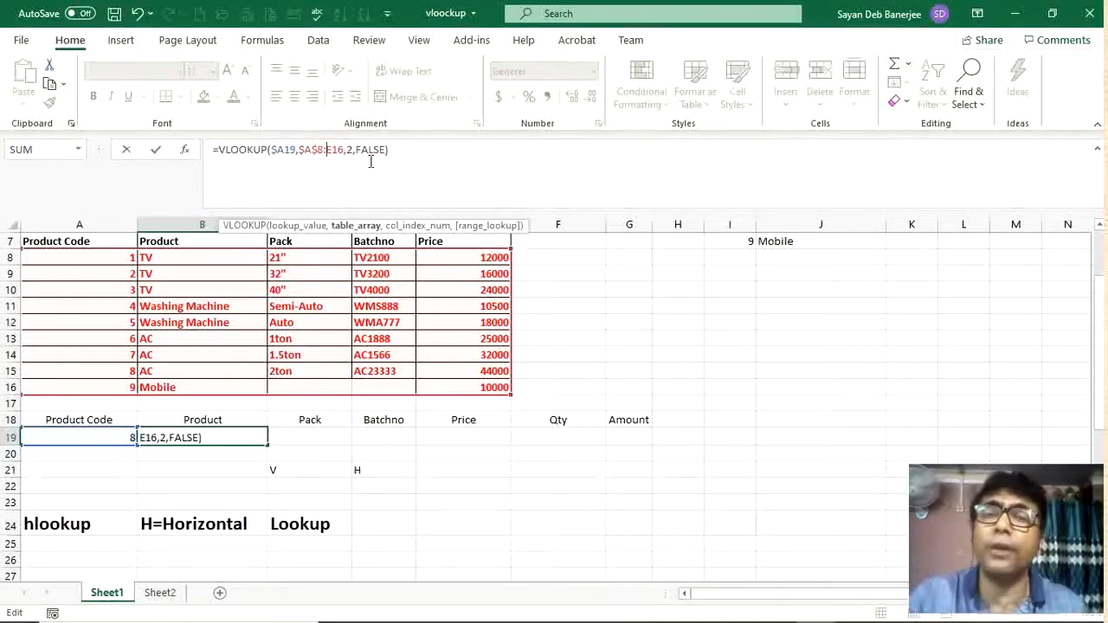
text($)
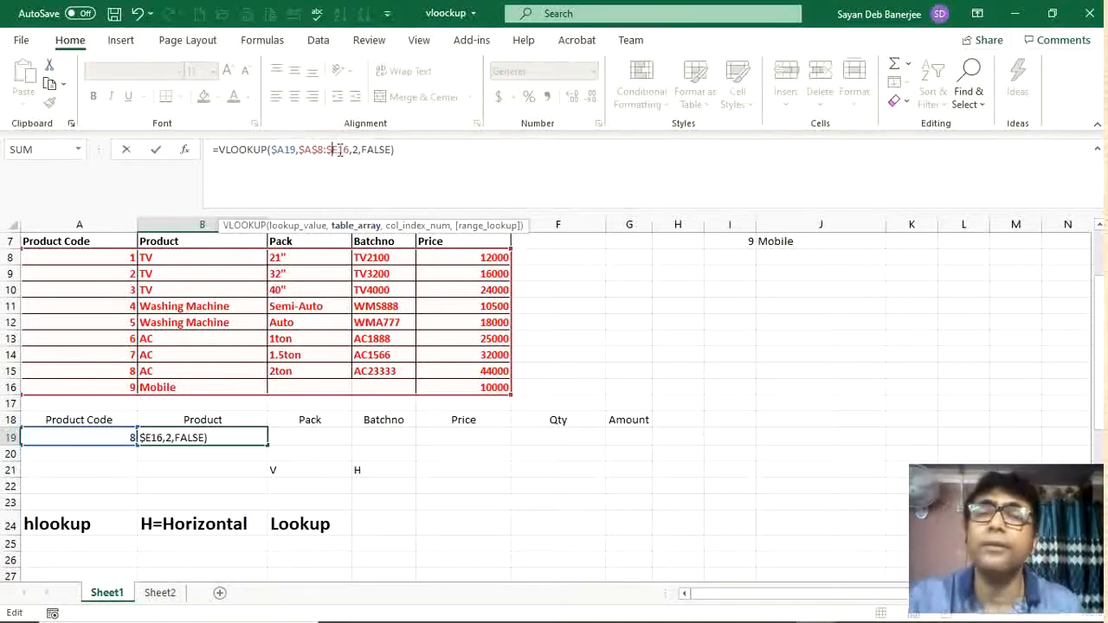
click(338, 150)
text($)
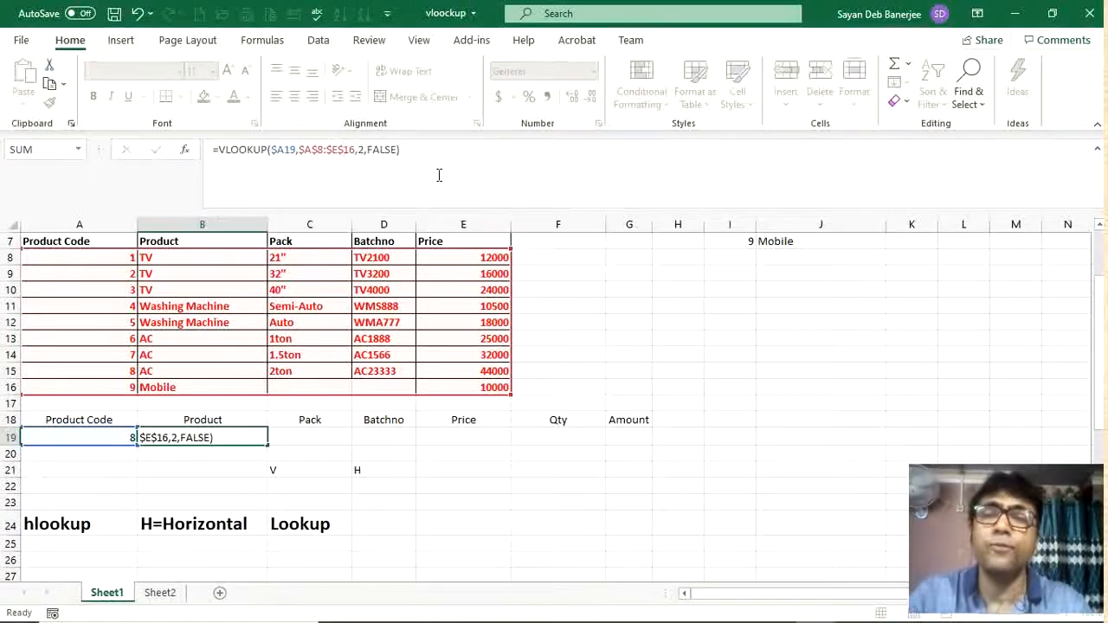
key(Return)
Step: Copy B19's formula across to E19, then set the column index in C19's formula to 3
click(240, 438)
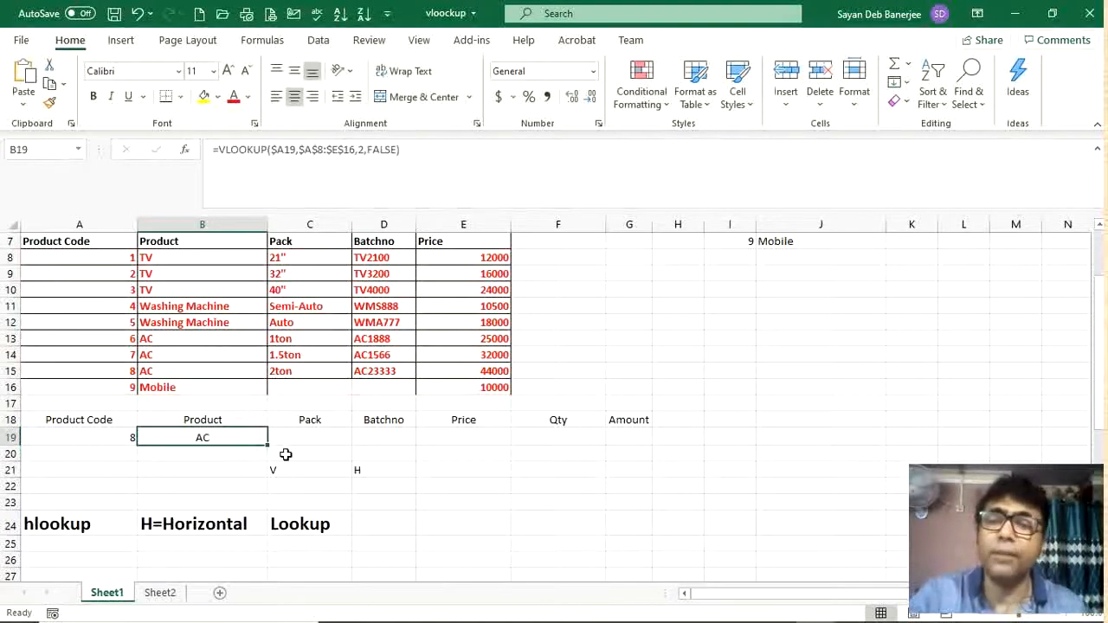
drag(264, 444, 489, 450)
click(322, 439)
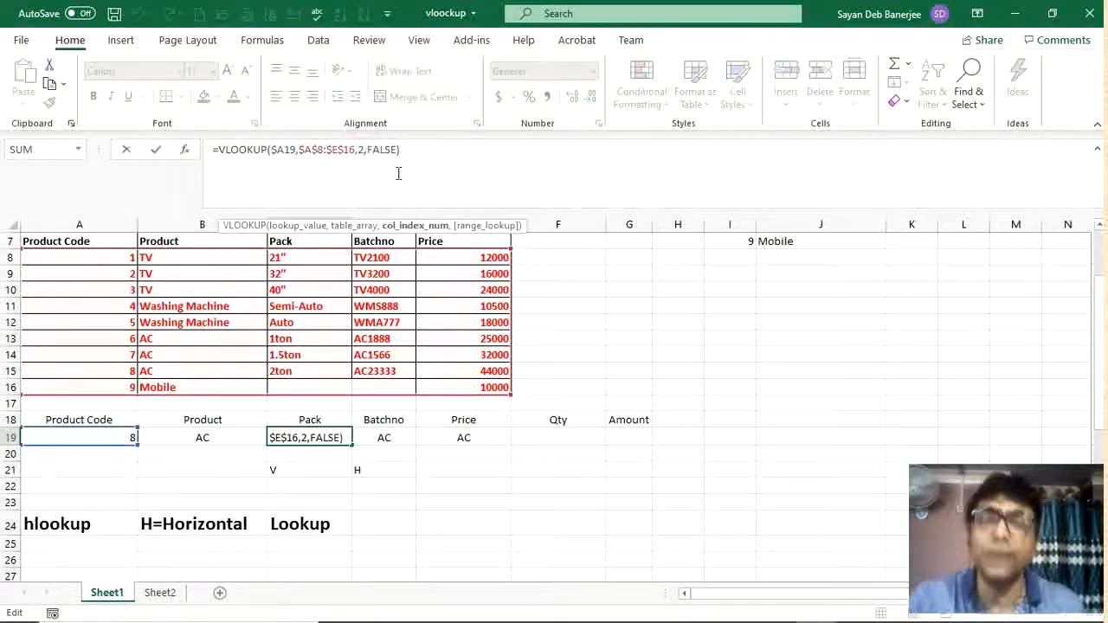
key(BackSpace)
text(3)
key(Tab)
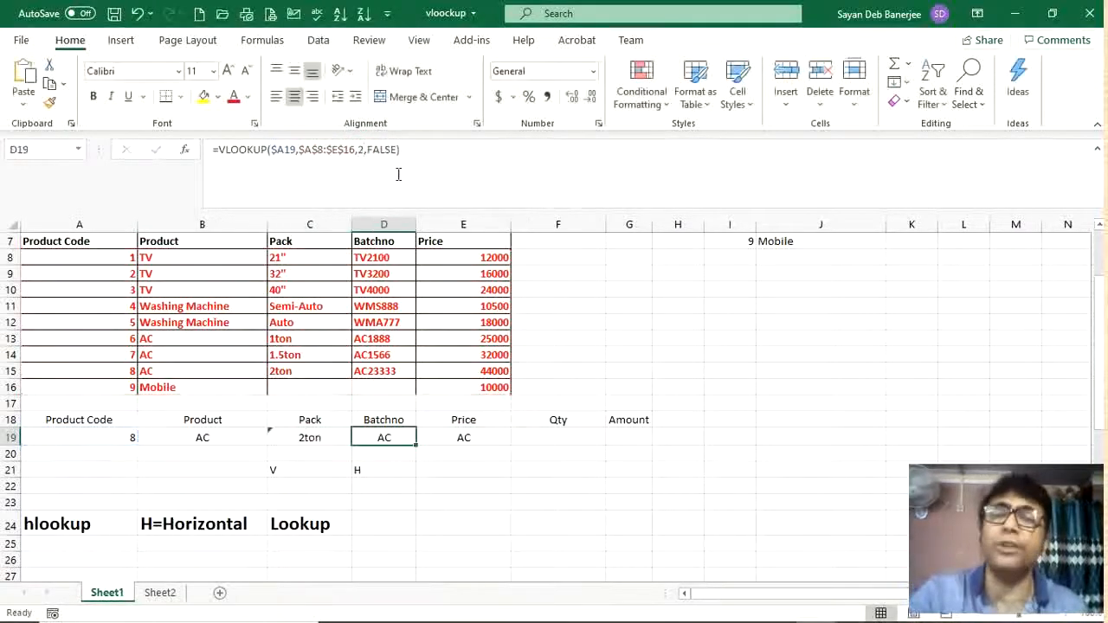
Step: Set the column index to 4 in D19's VLOOKUP formula and to 5 in E19's formula
click(366, 150)
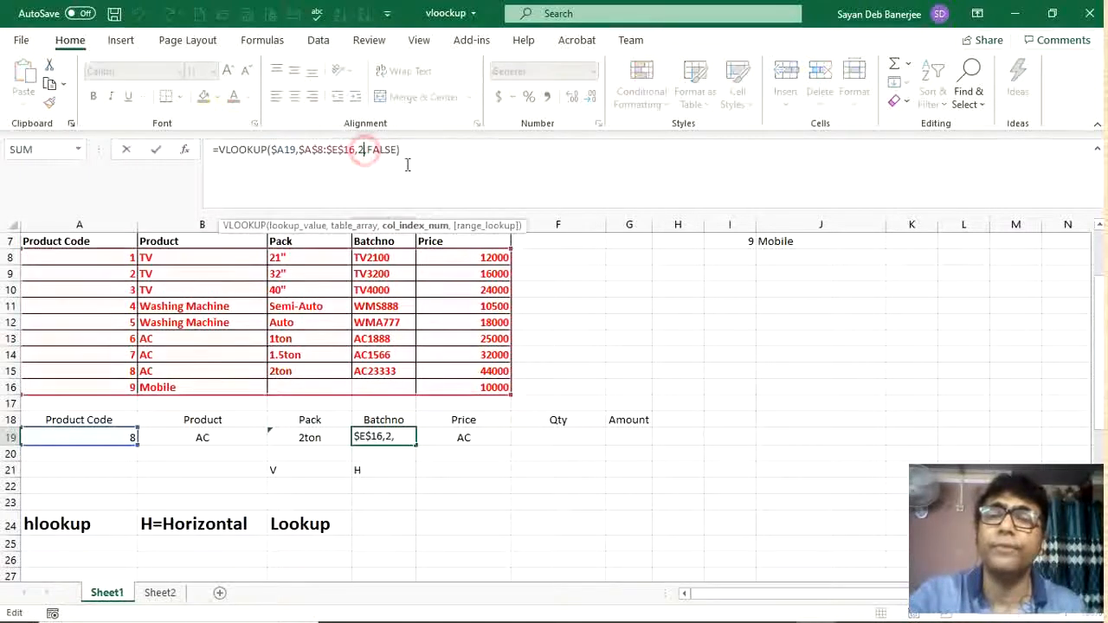
key(BackSpace)
text(4)
key(Tab)
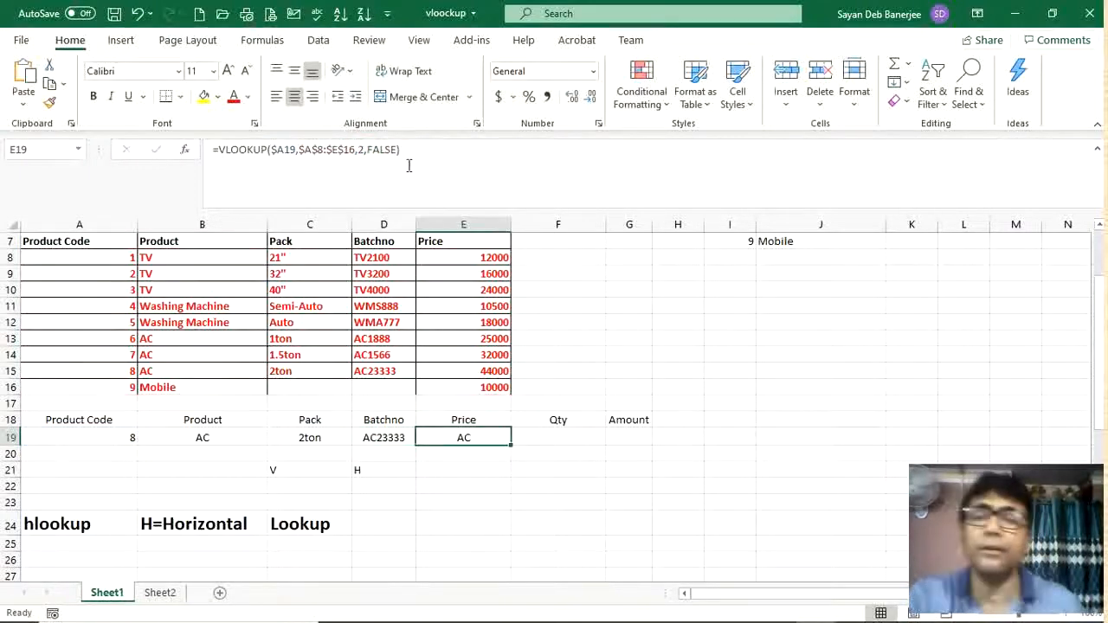
click(366, 150)
key(BackSpace)
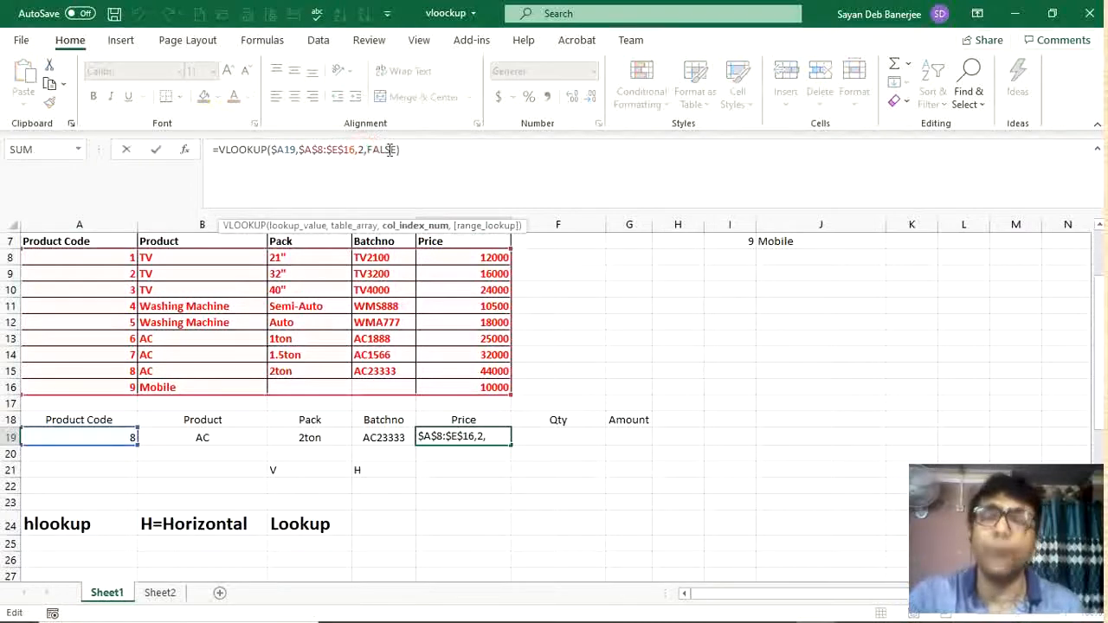
text(5)
key(Tab)
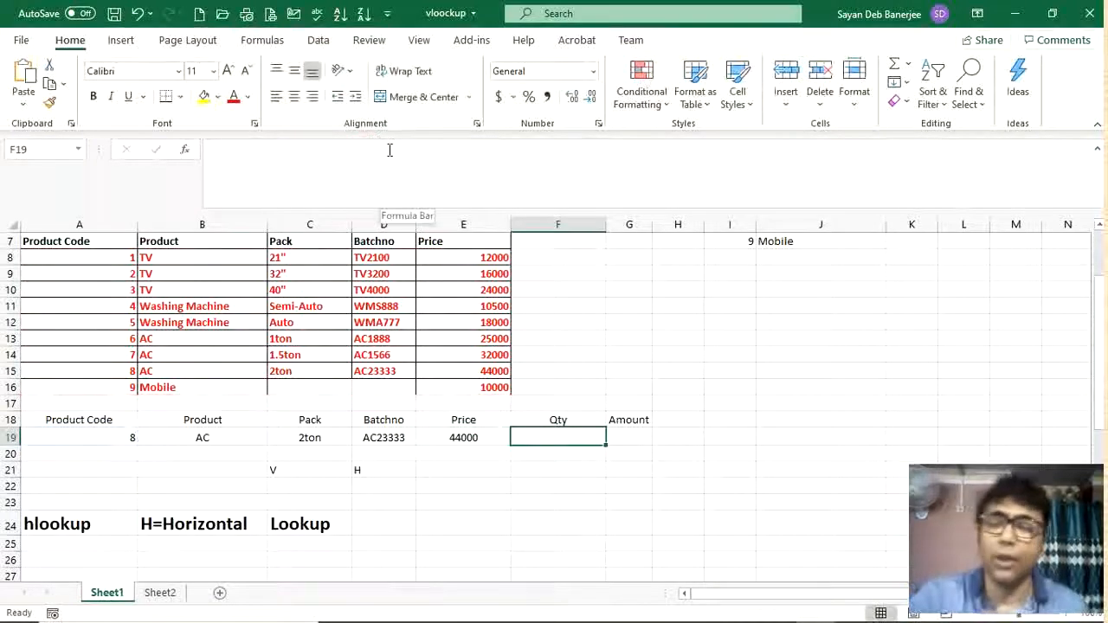
Step: Enter the amount formula =E19*F19 in G19
text(4)
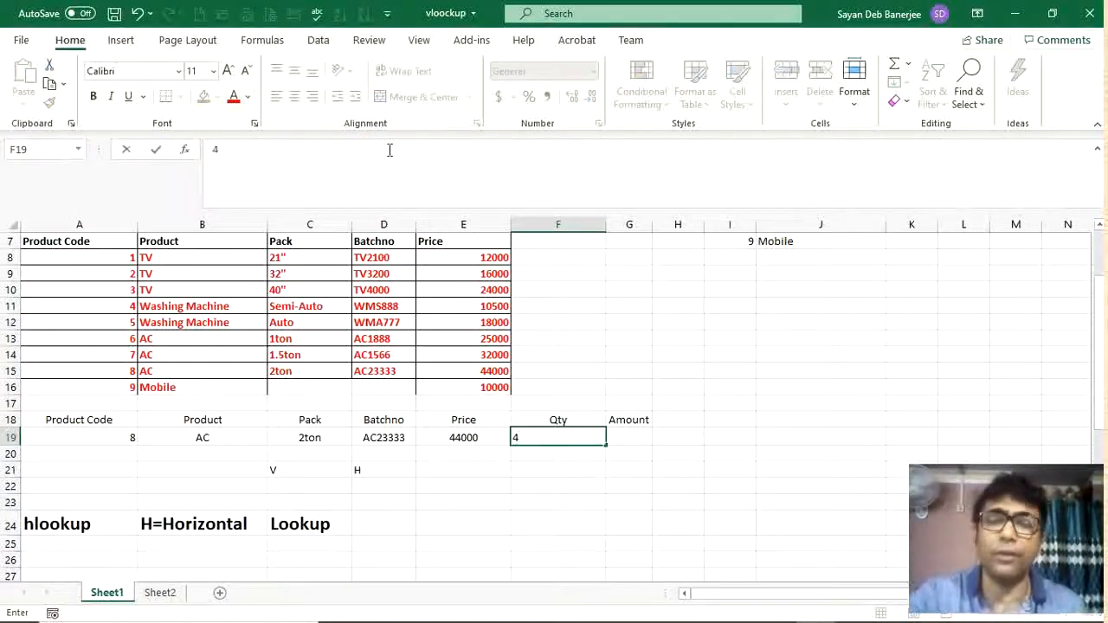
key(Tab)
text(=)
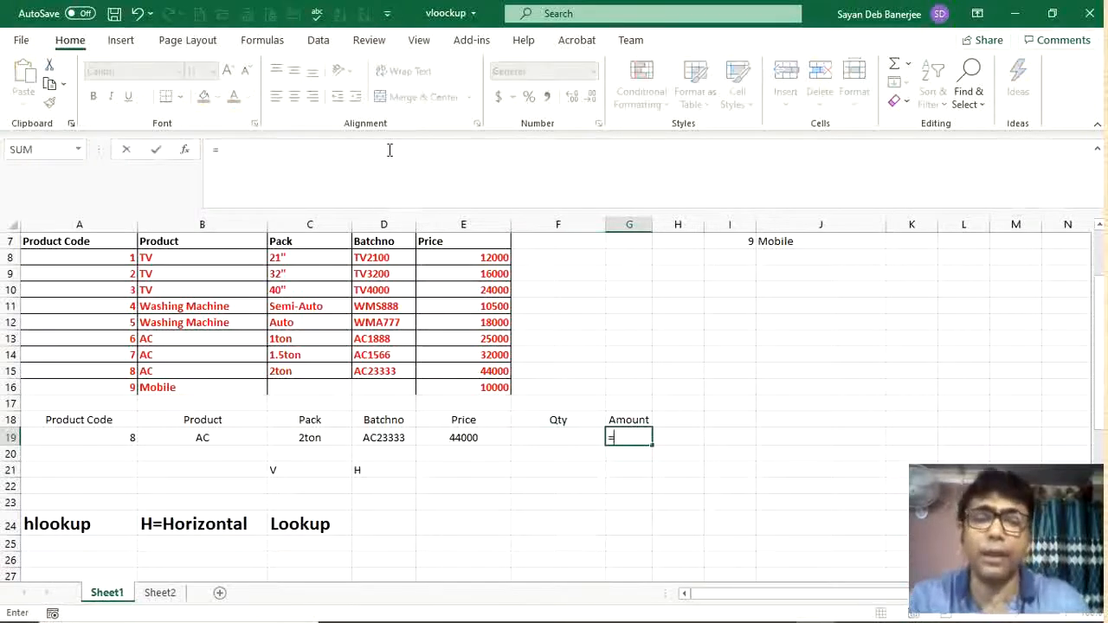
click(483, 439)
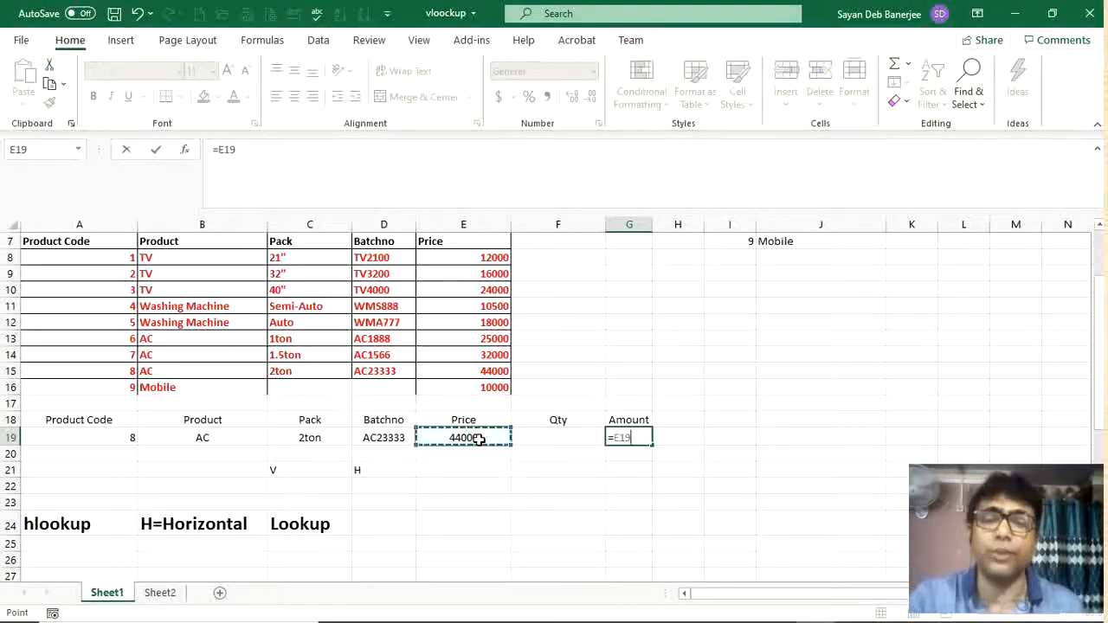
text(*)
click(571, 440)
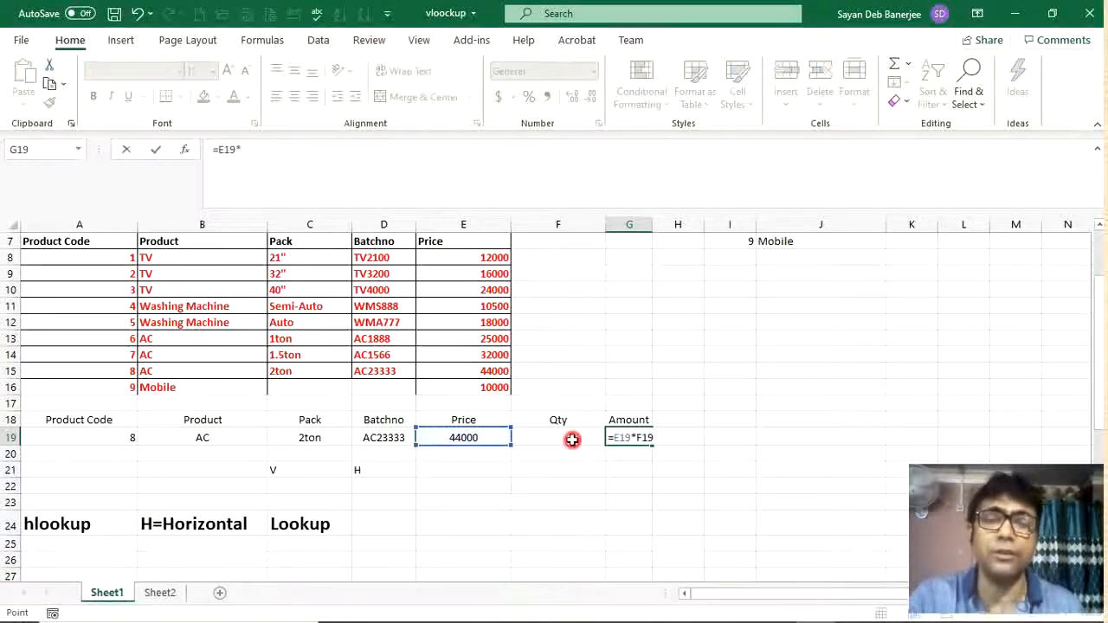
key(Return)
Step: Enter a quantity of 4 in F19
click(572, 440)
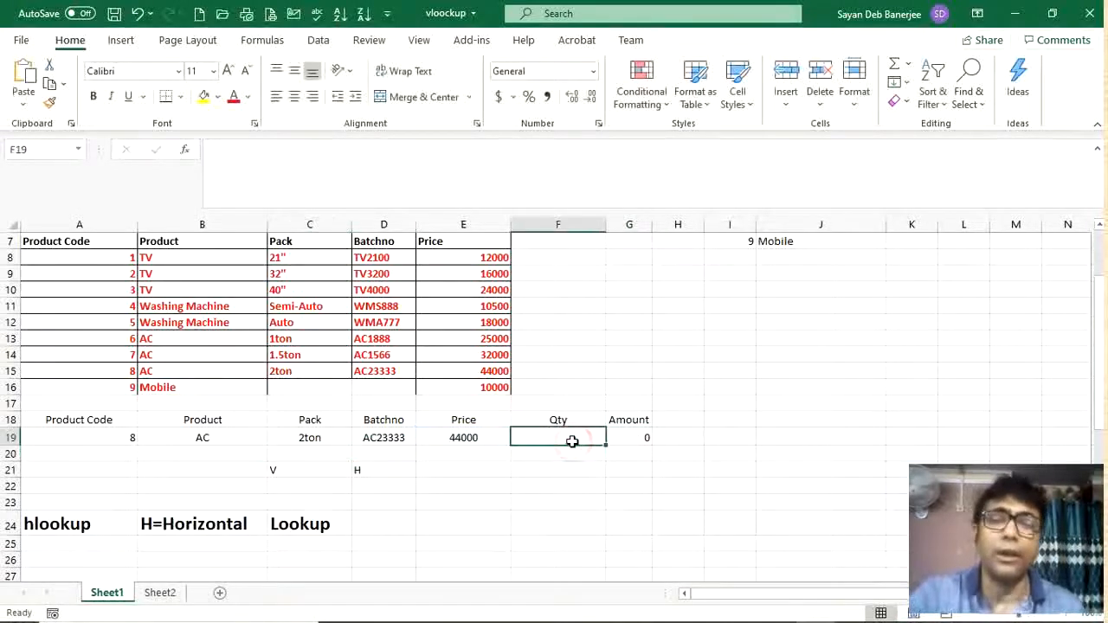
text(4)
key(Return)
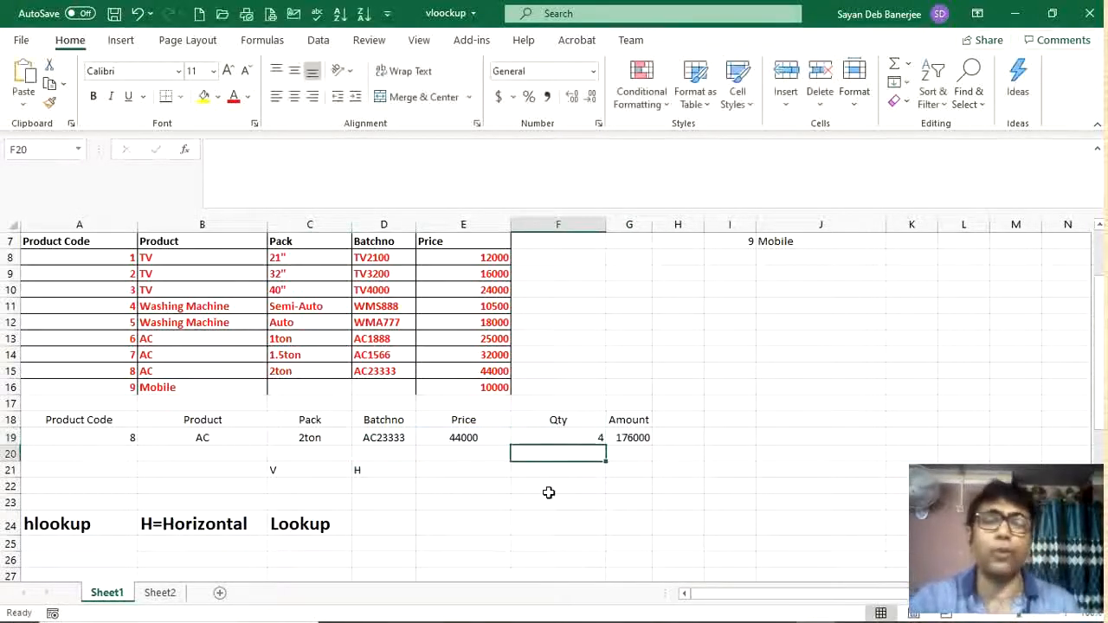
Step: Pick product codes 5 and 7 in turn from A19's dropdown to test the lookup results
click(131, 438)
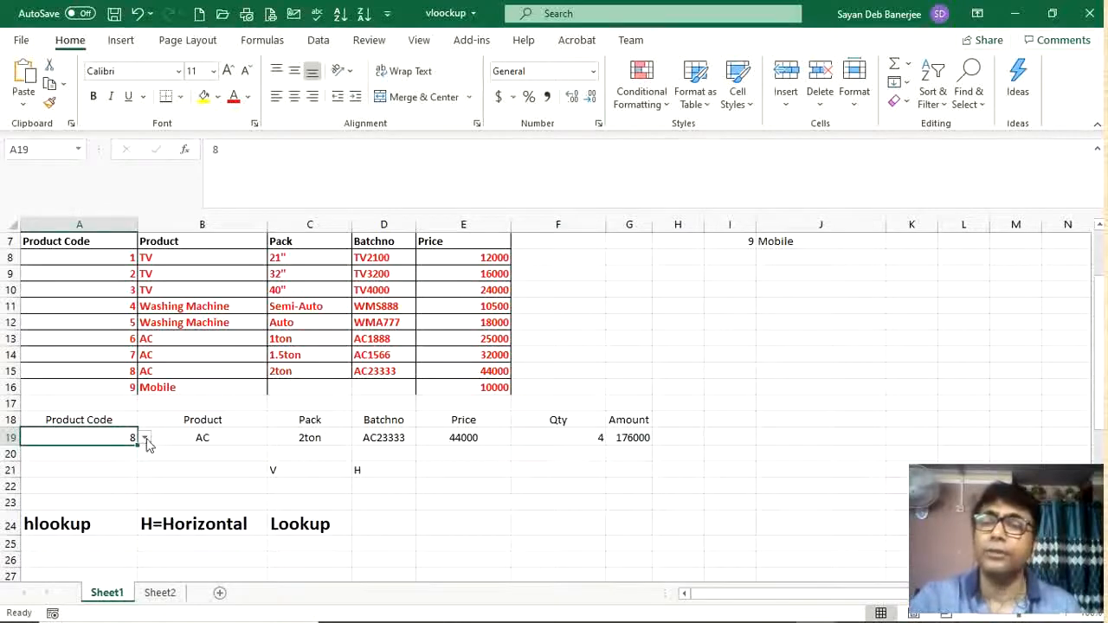
click(145, 438)
click(34, 481)
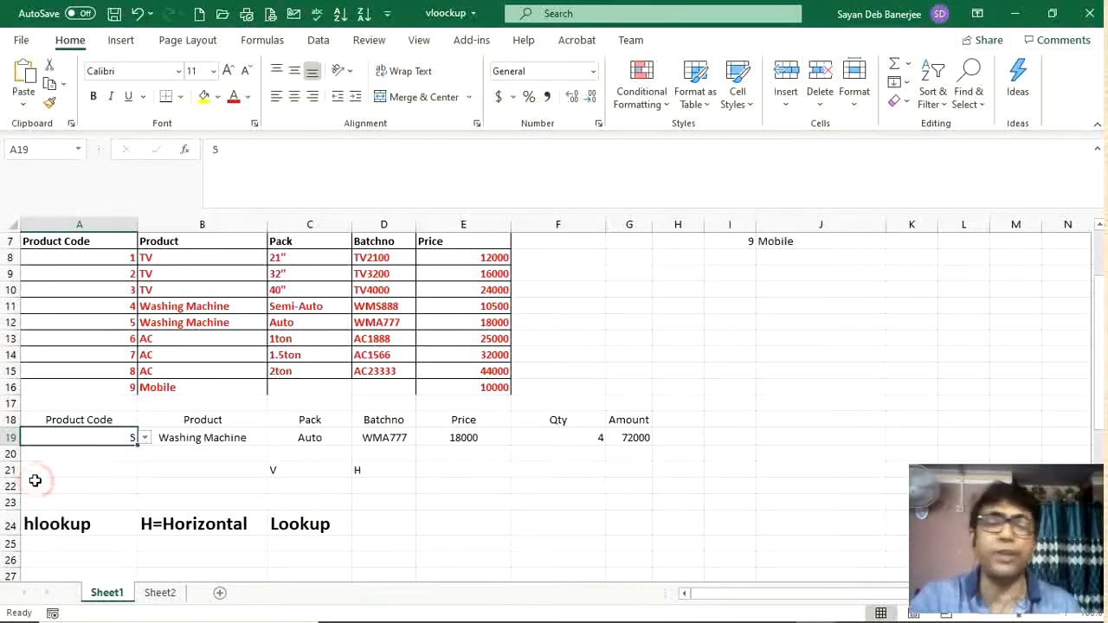
click(638, 439)
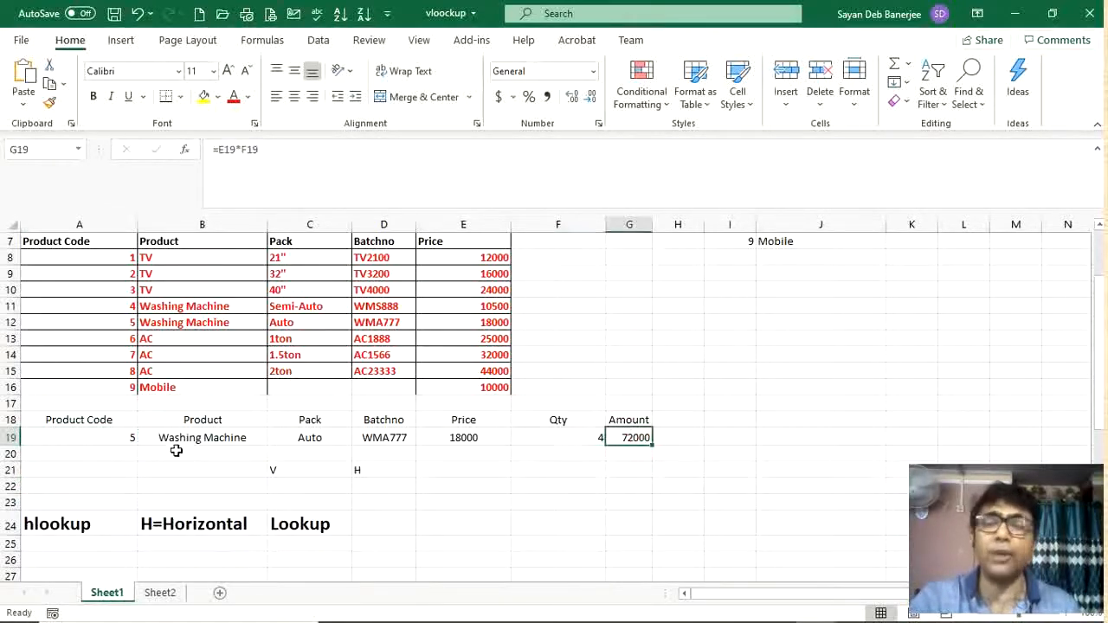
click(106, 433)
click(145, 438)
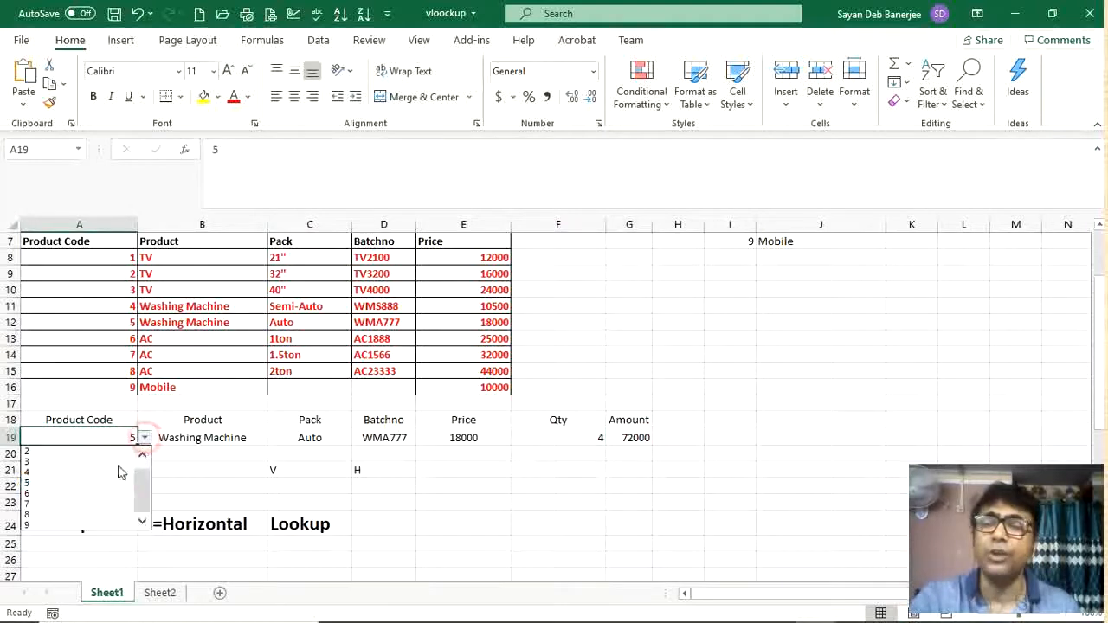
click(69, 499)
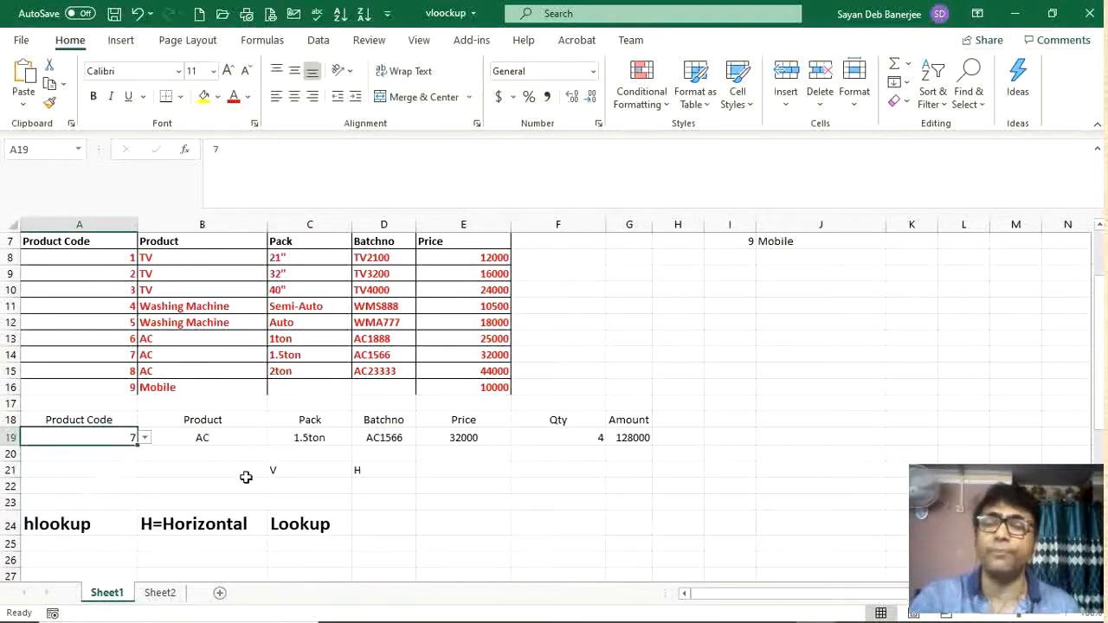
Step: Review the lookup formulas in row 19 and the V and H labels beneath them
click(249, 422)
click(230, 440)
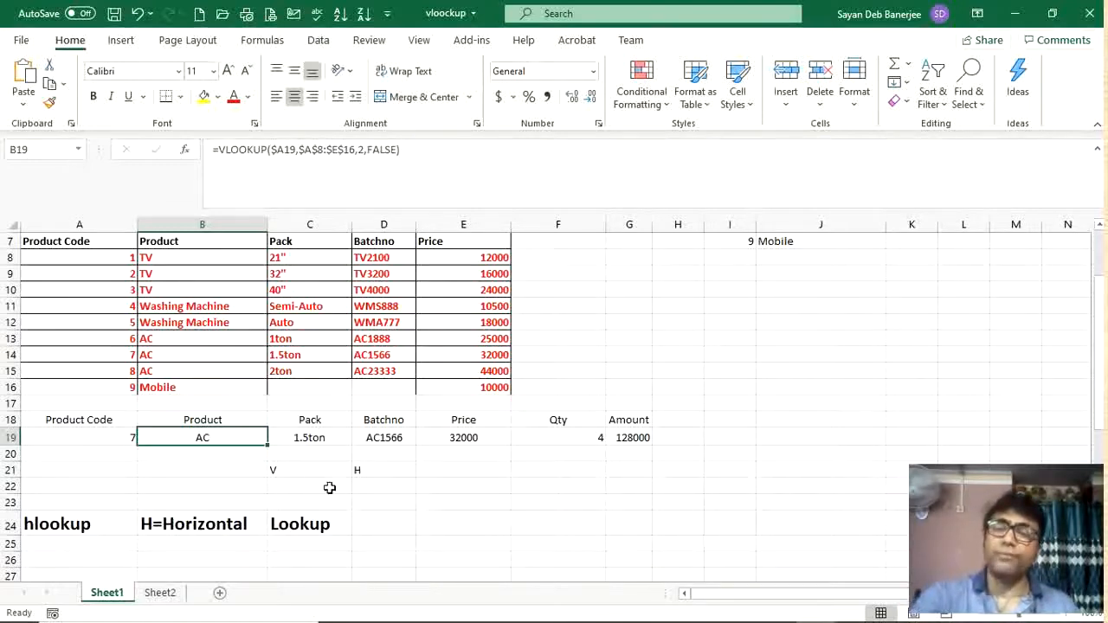
click(304, 468)
click(376, 468)
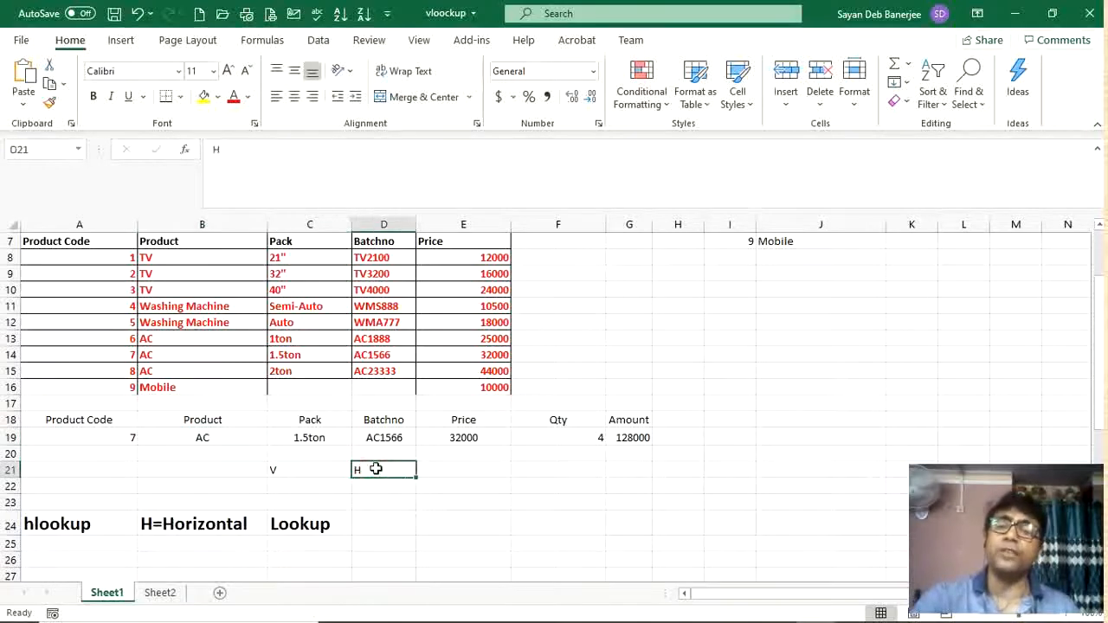
click(320, 467)
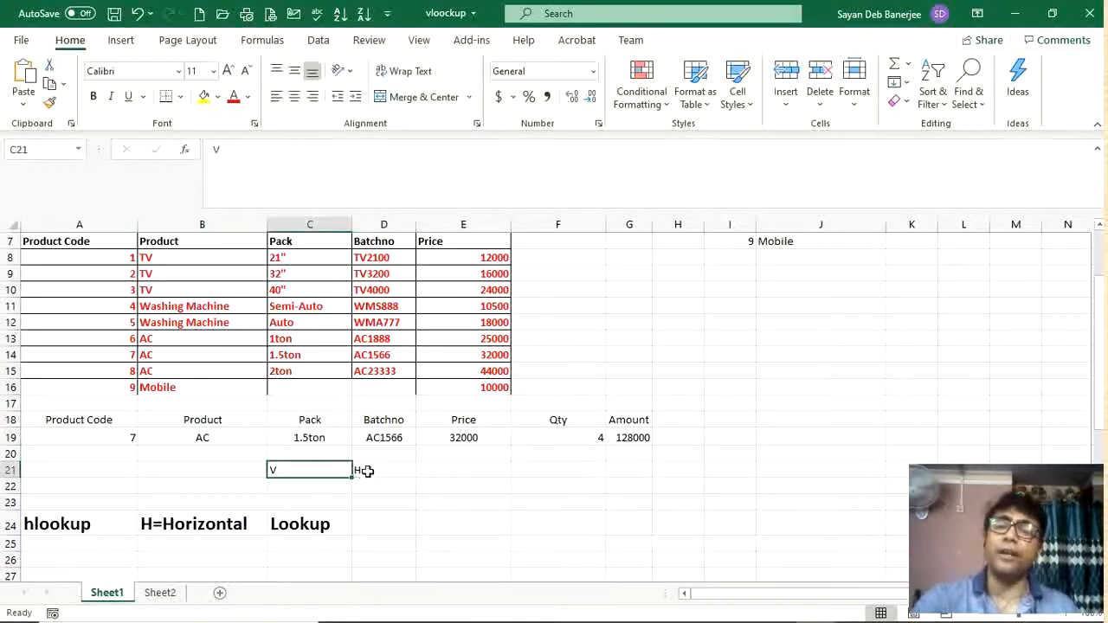
click(364, 470)
click(295, 472)
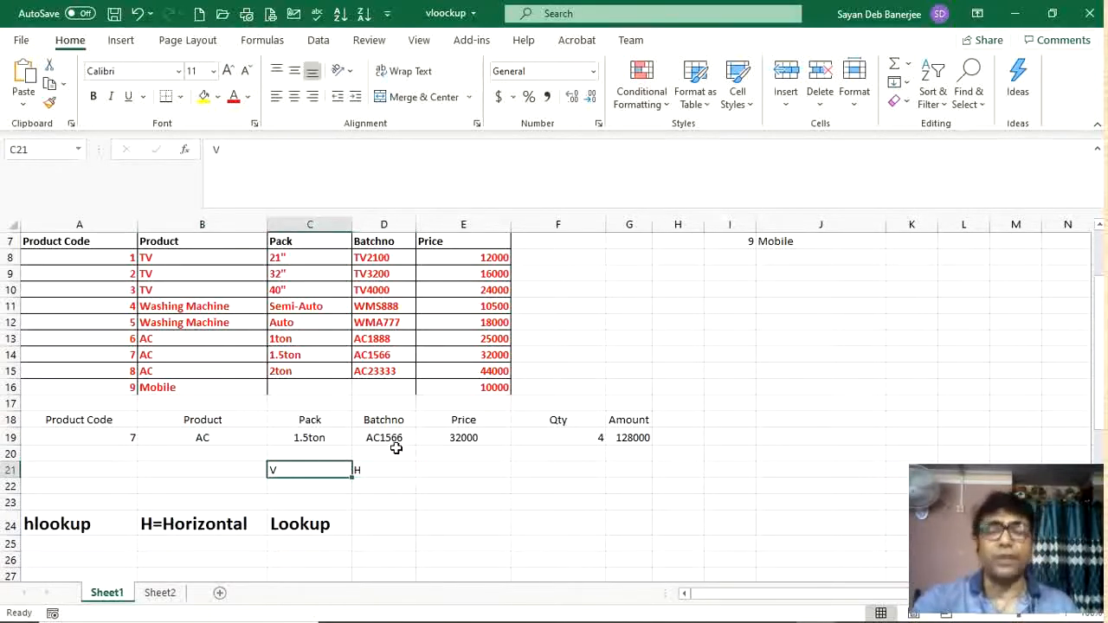
click(388, 475)
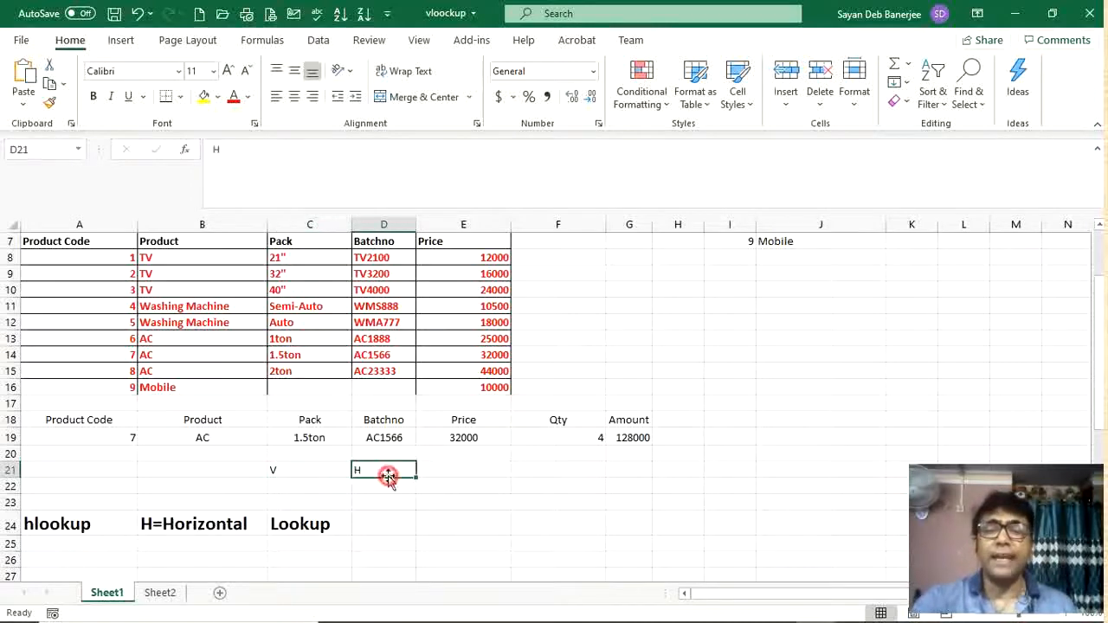
click(236, 530)
Step: Compare the vertical Product Master table with the horizontal version laid out in rows 29 to 33
scroll(435, 485, up, 2)
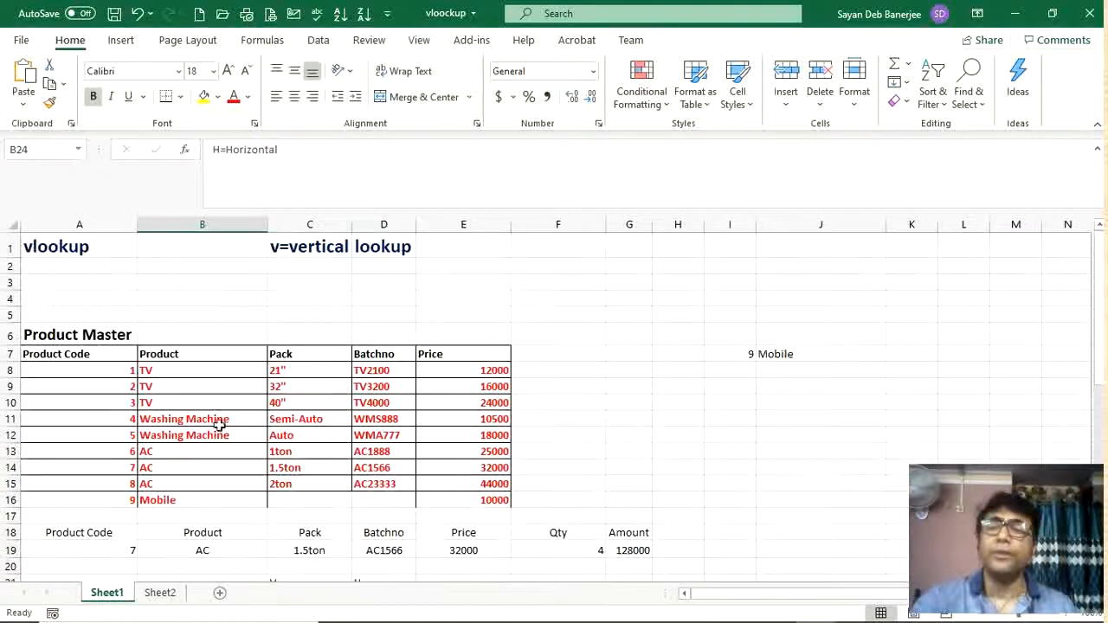
click(124, 371)
scroll(421, 371, down, 3)
scroll(435, 405, down, 3)
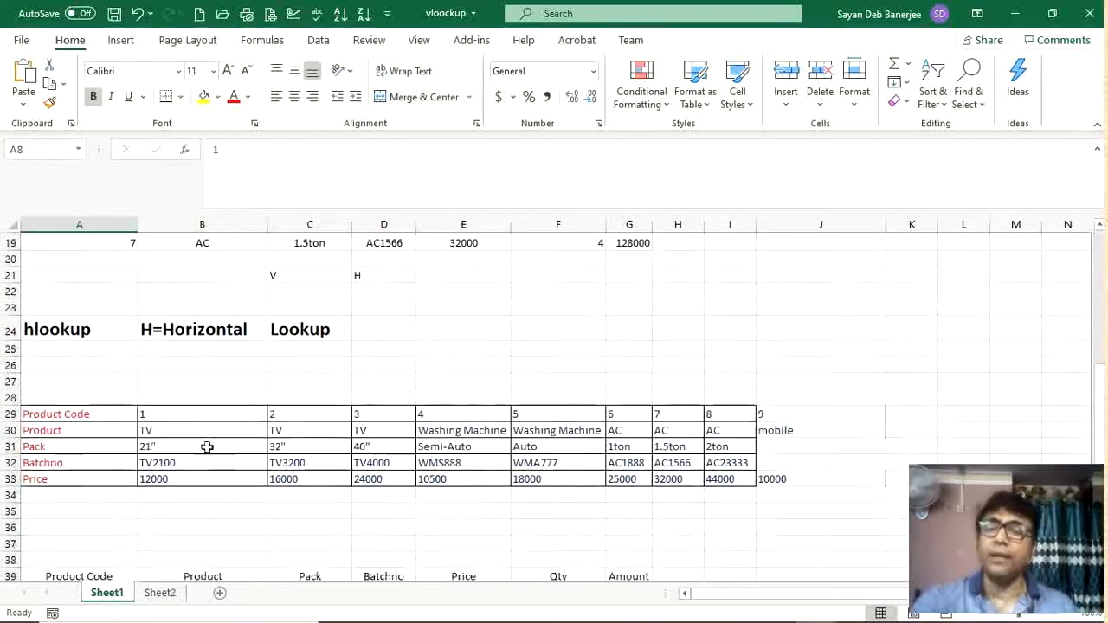
click(105, 414)
click(101, 429)
click(103, 461)
click(93, 489)
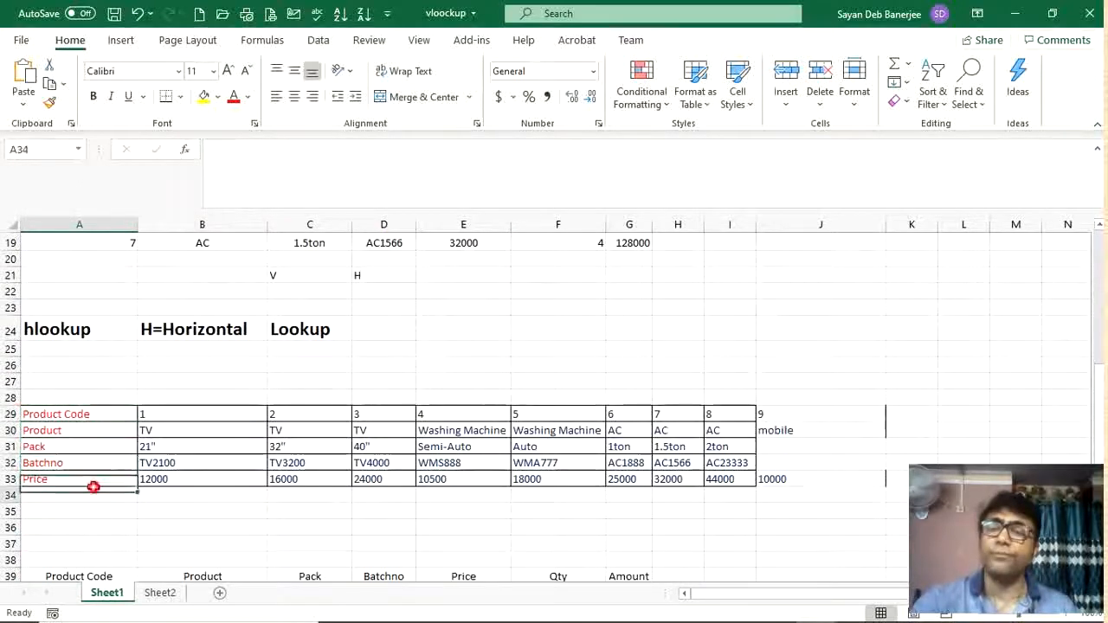
click(203, 418)
click(316, 435)
click(459, 447)
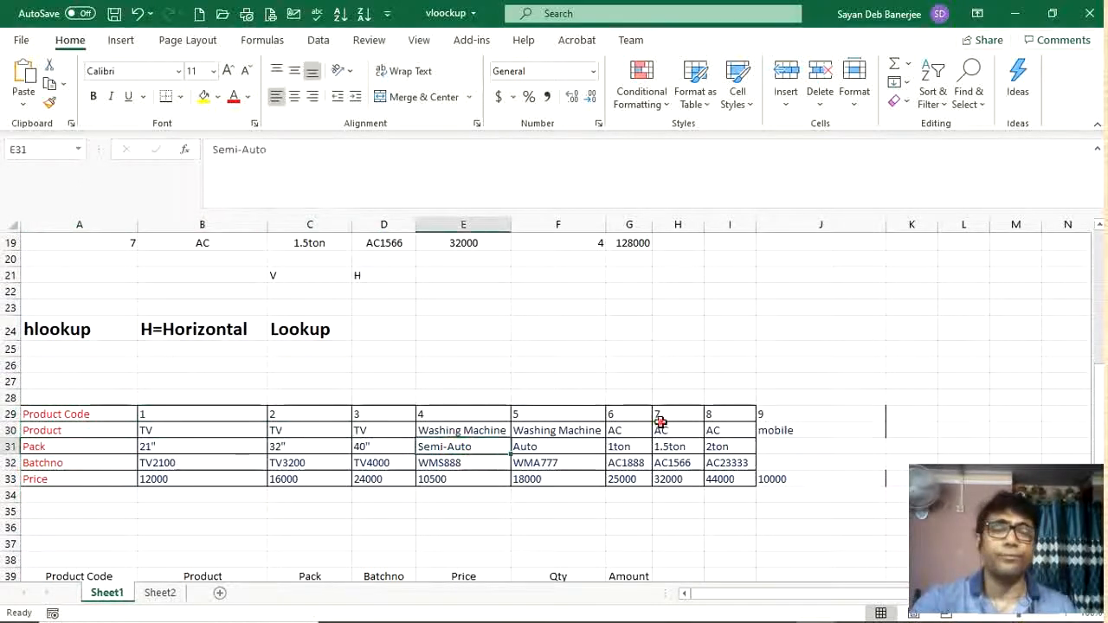
click(662, 431)
scroll(544, 459, down, 2)
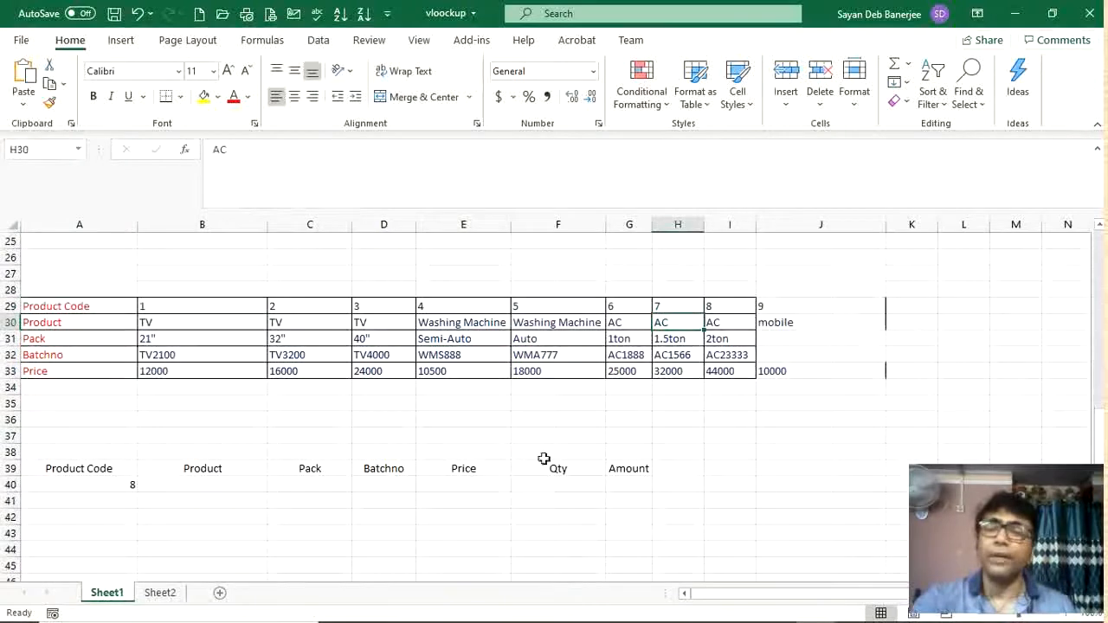
Step: Start an HLOOKUP formula in B40 using A40's product code as the lookup value
click(101, 484)
click(145, 485)
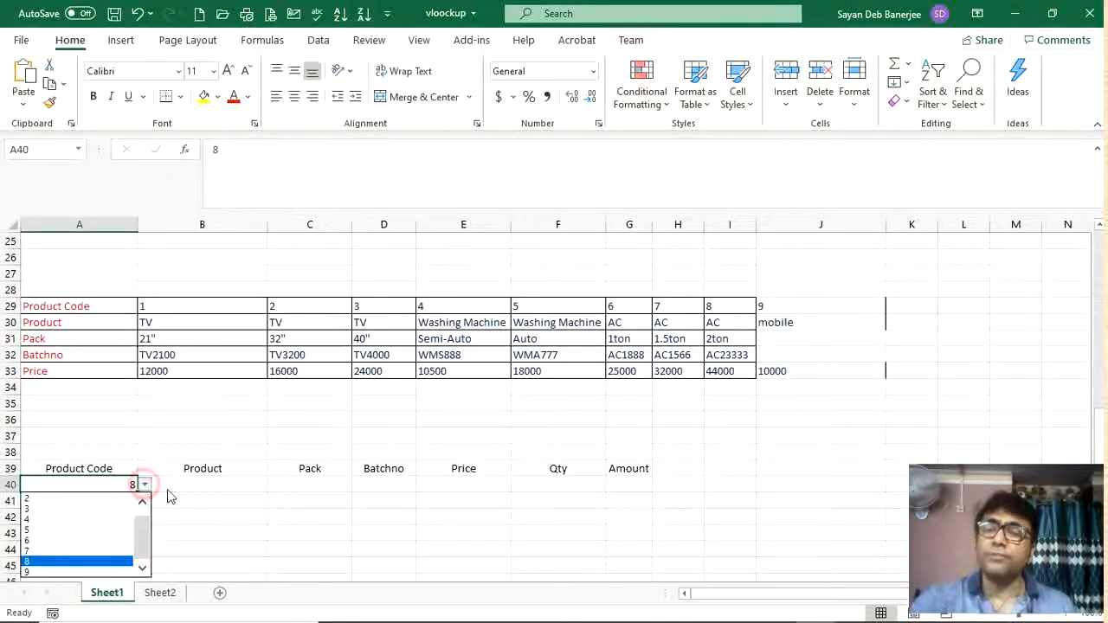
click(213, 487)
click(214, 486)
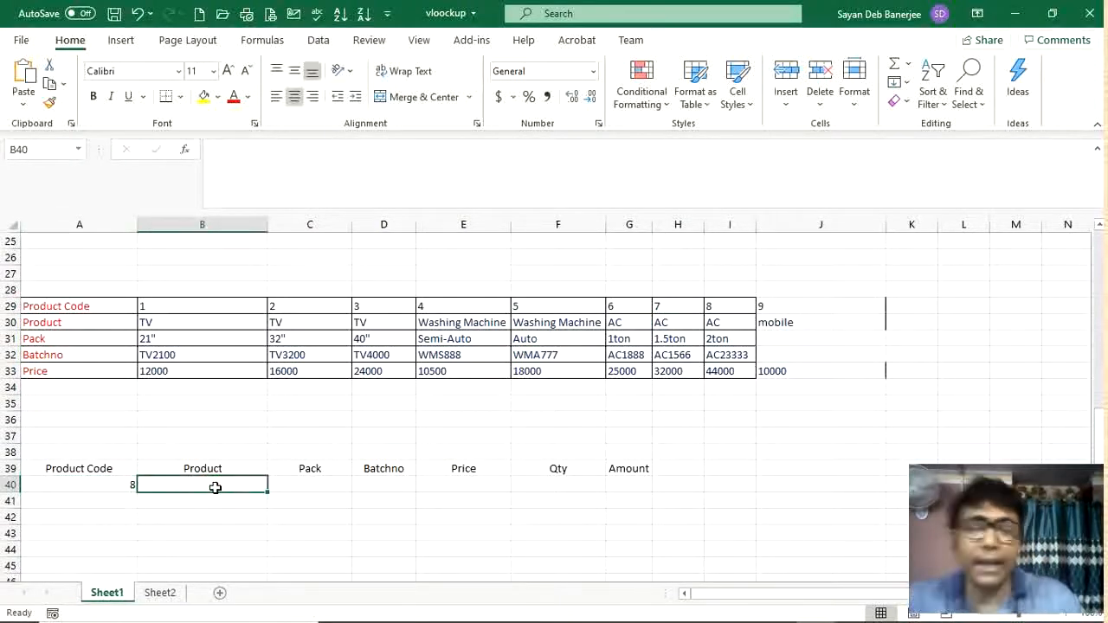
text(=hlo)
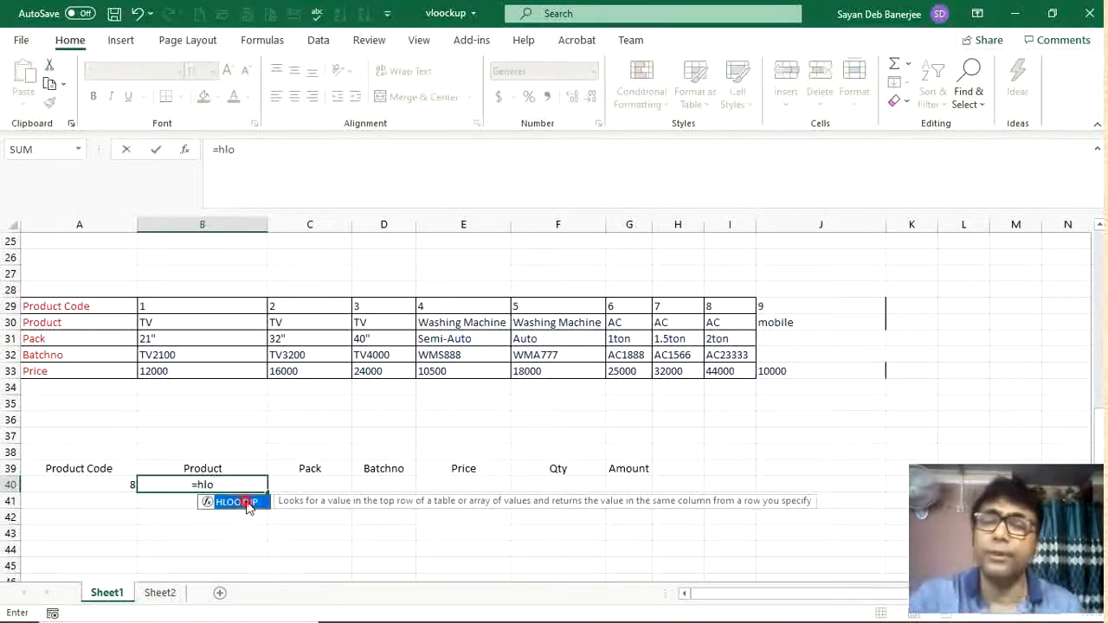
double_click(236, 502)
click(108, 488)
text(,)
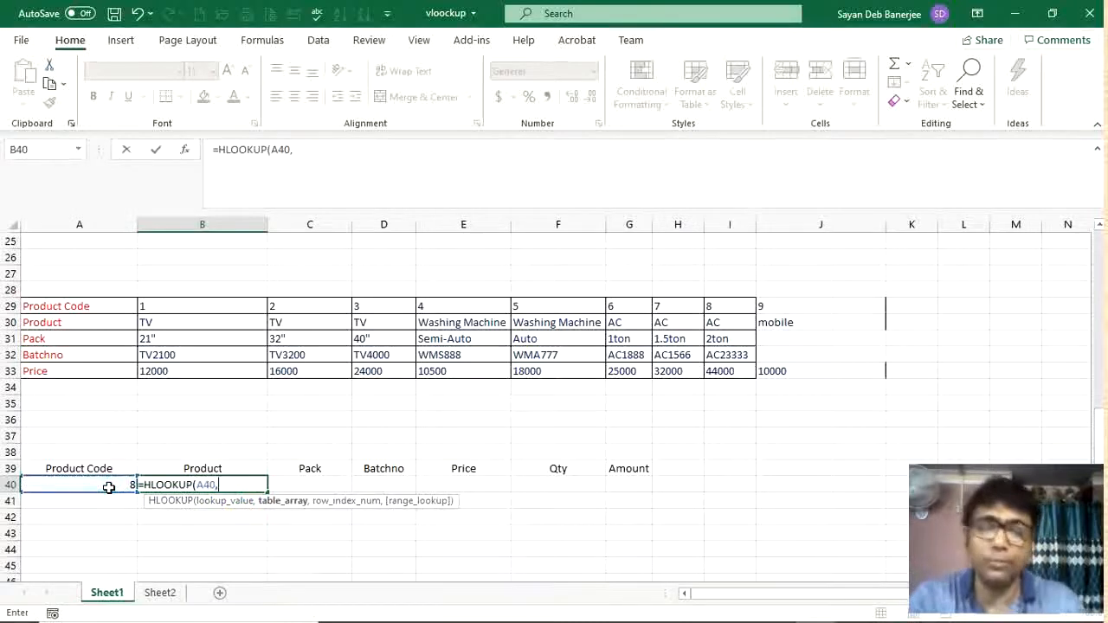
Step: Complete B40's formula as =HLOOKUP(A40,B29:J33,2,) using the horizontal table and row 2
click(235, 305)
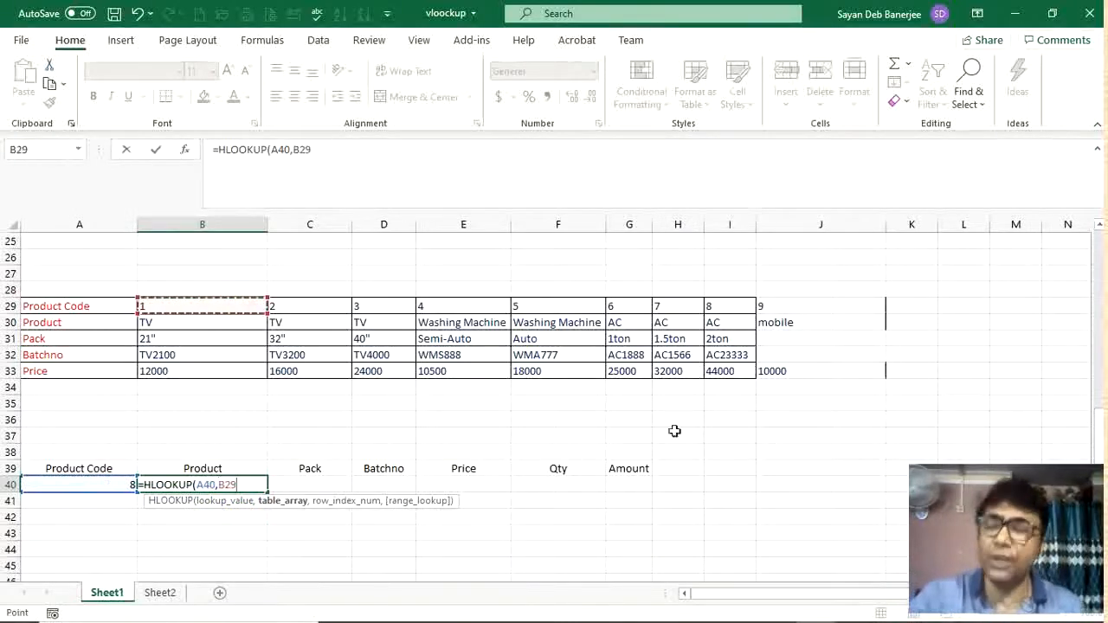
drag(795, 383, 802, 373)
text(,)
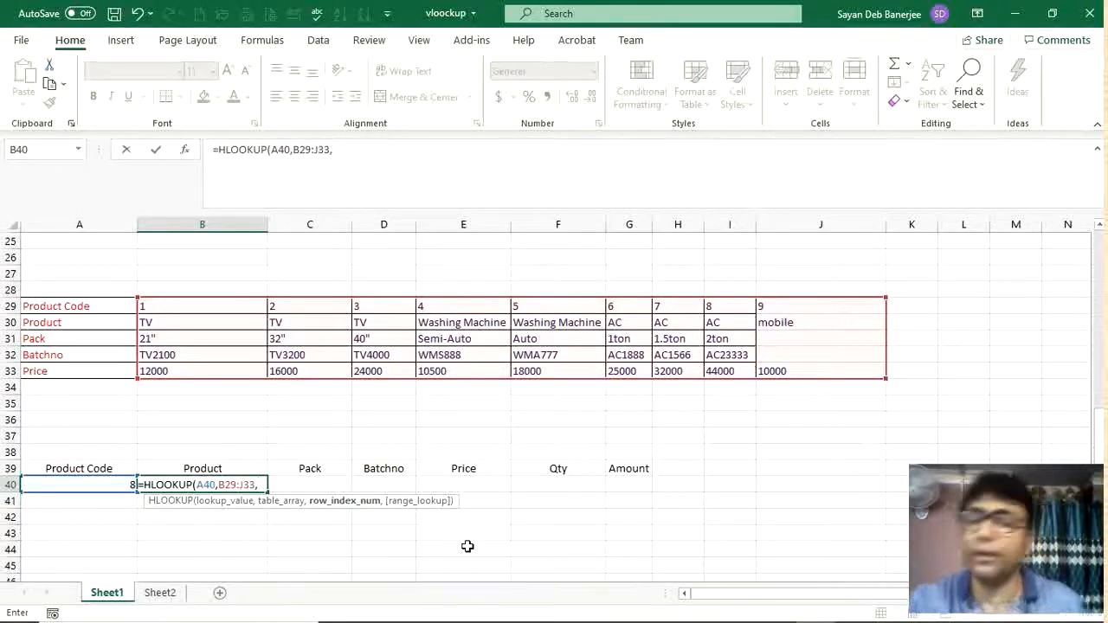
text(2)
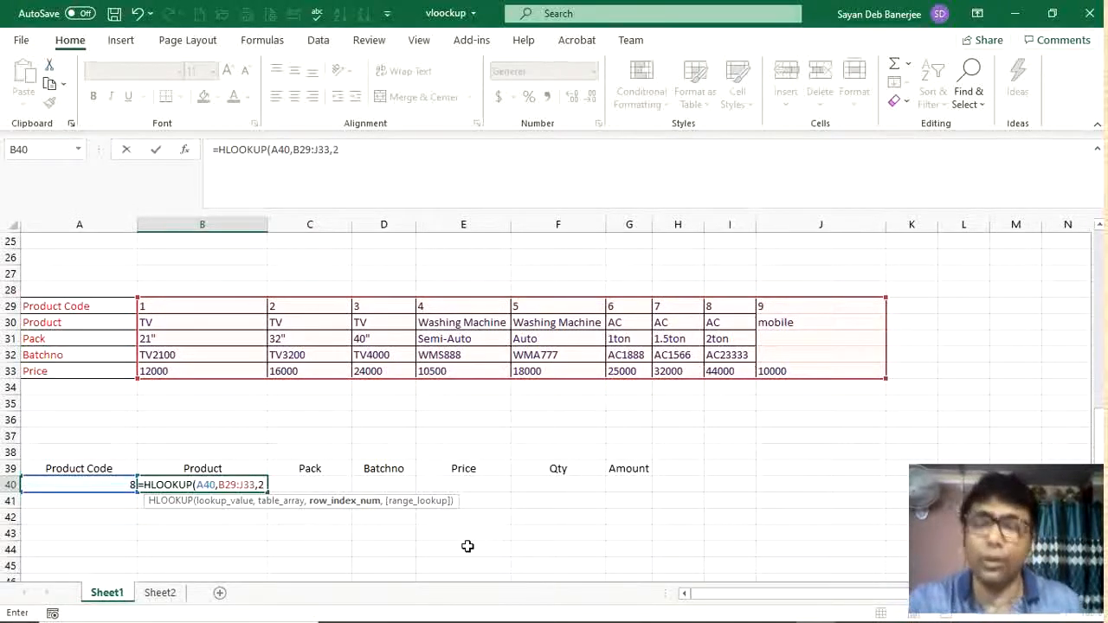
text(,)
click(245, 537)
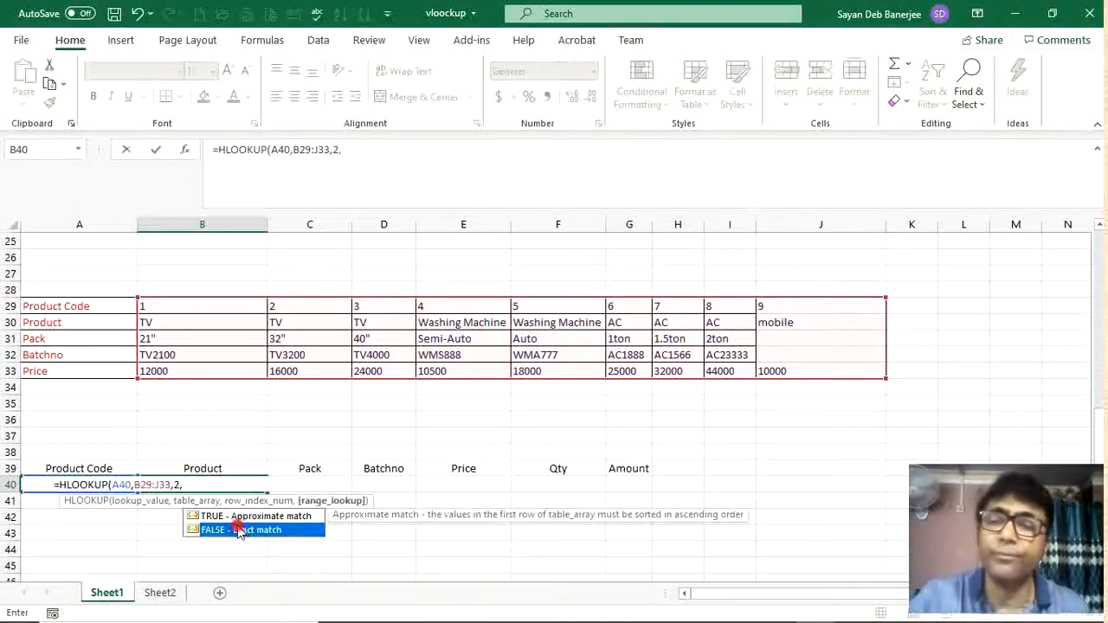
text())
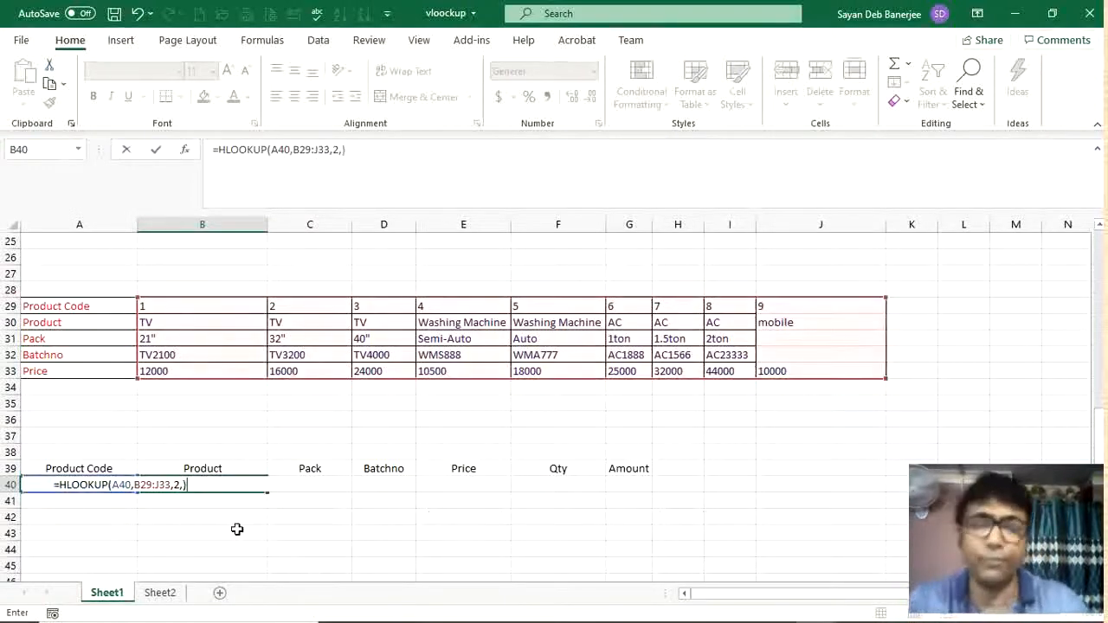
key(Return)
click(227, 486)
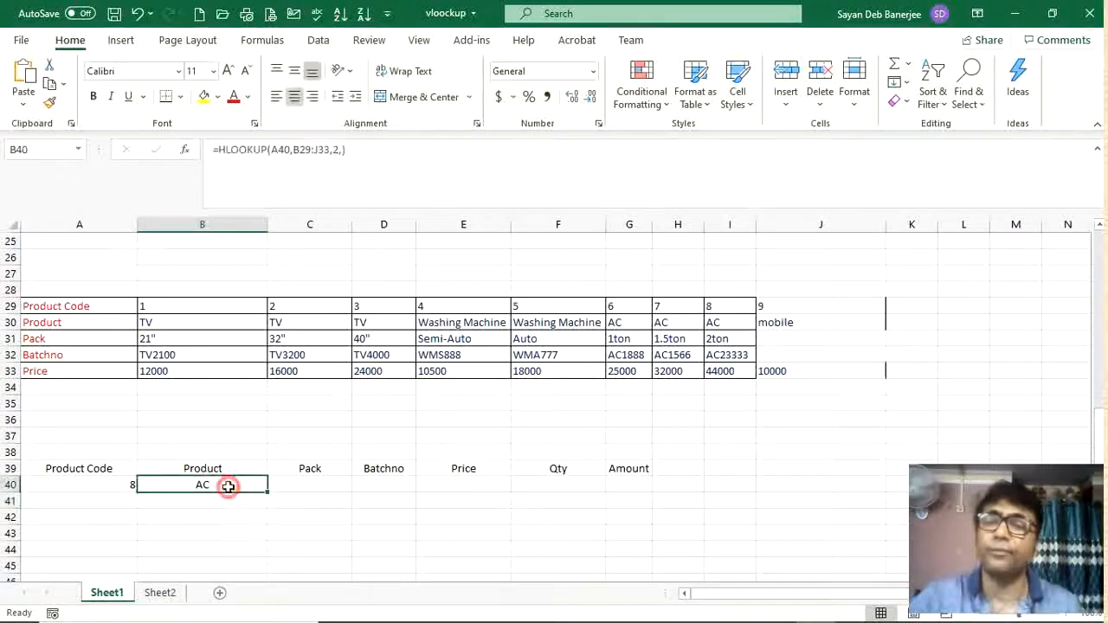
Step: Make B40's lookup references absolute so the formula reads =HLOOKUP($A40,$B$29:$J$33,2,)
click(272, 150)
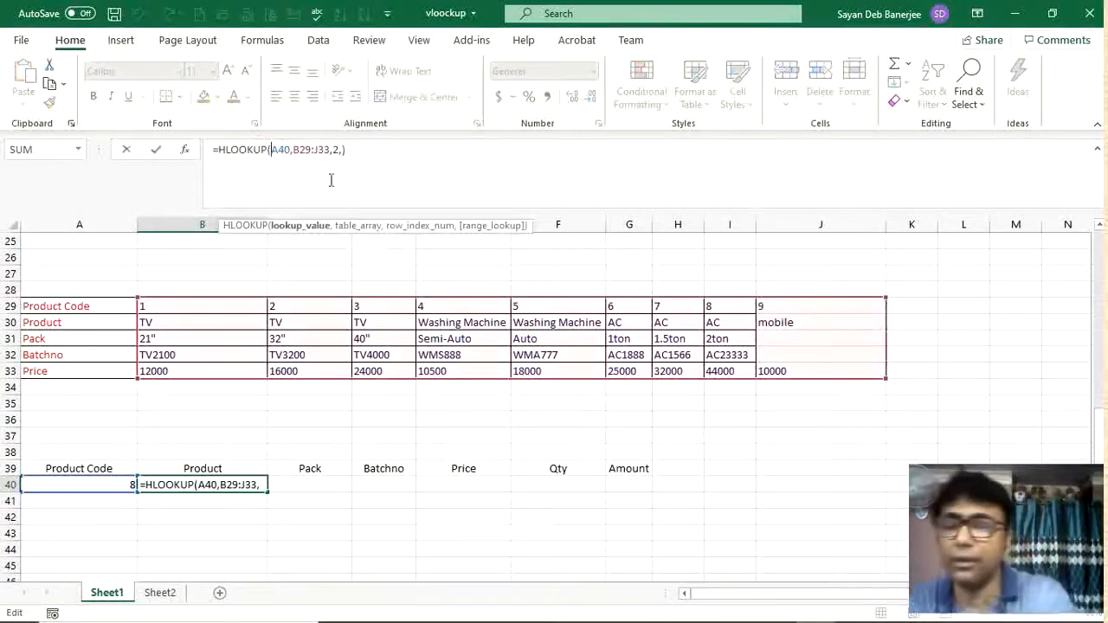
text($)
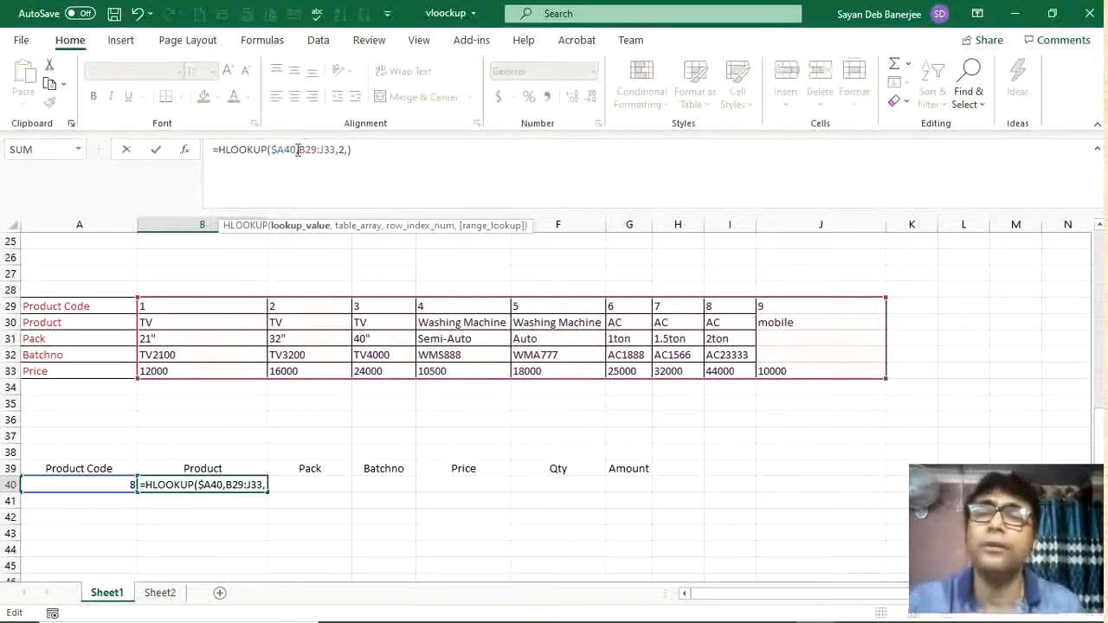
click(301, 150)
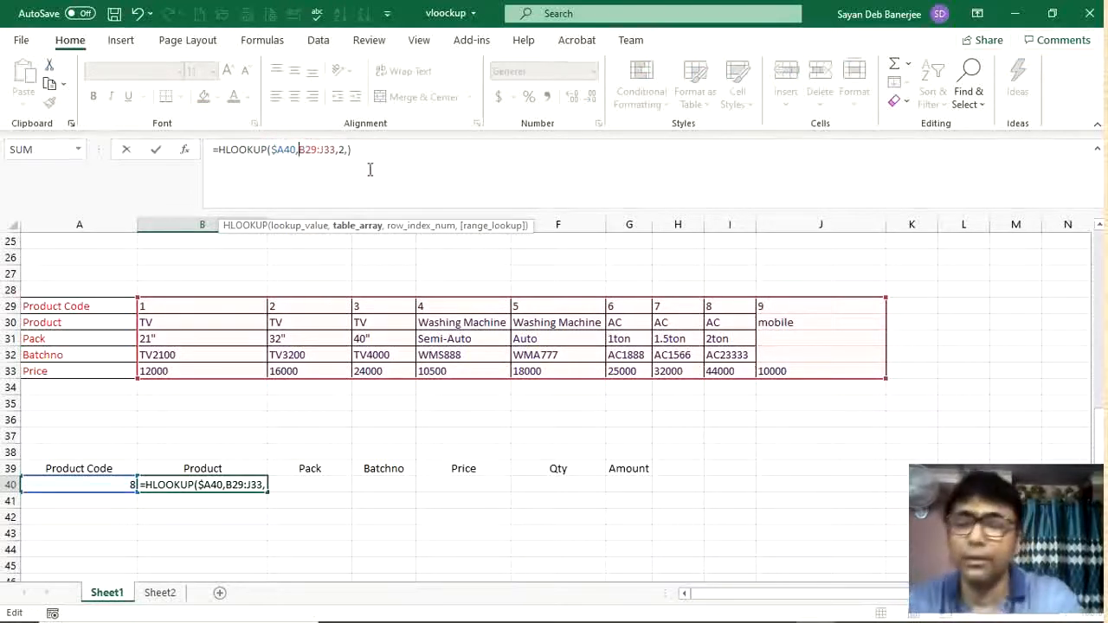
text($)
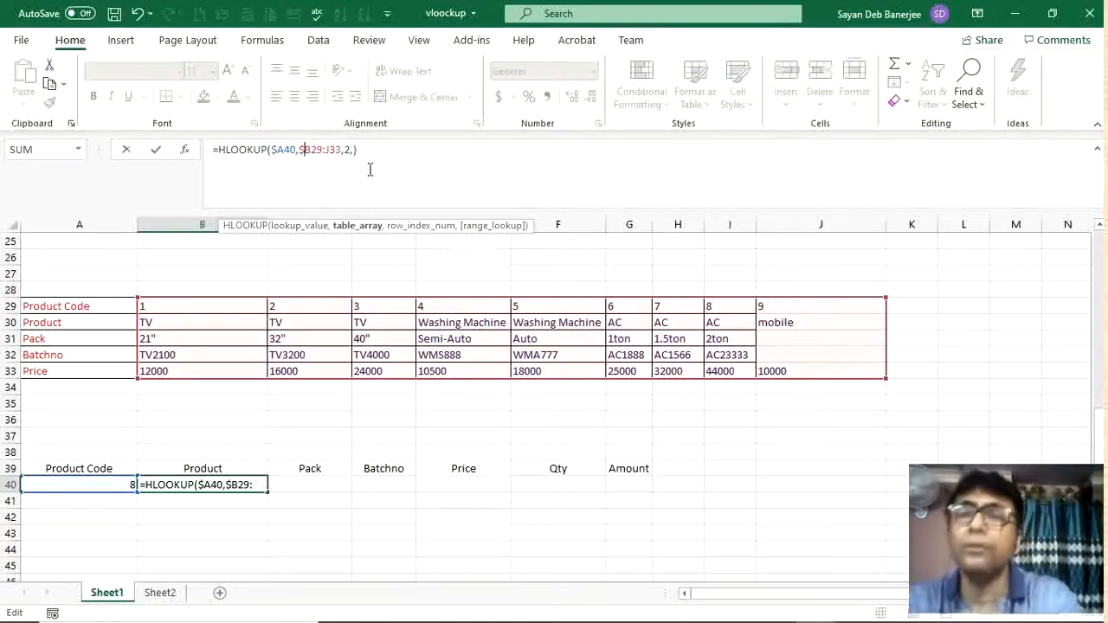
click(312, 143)
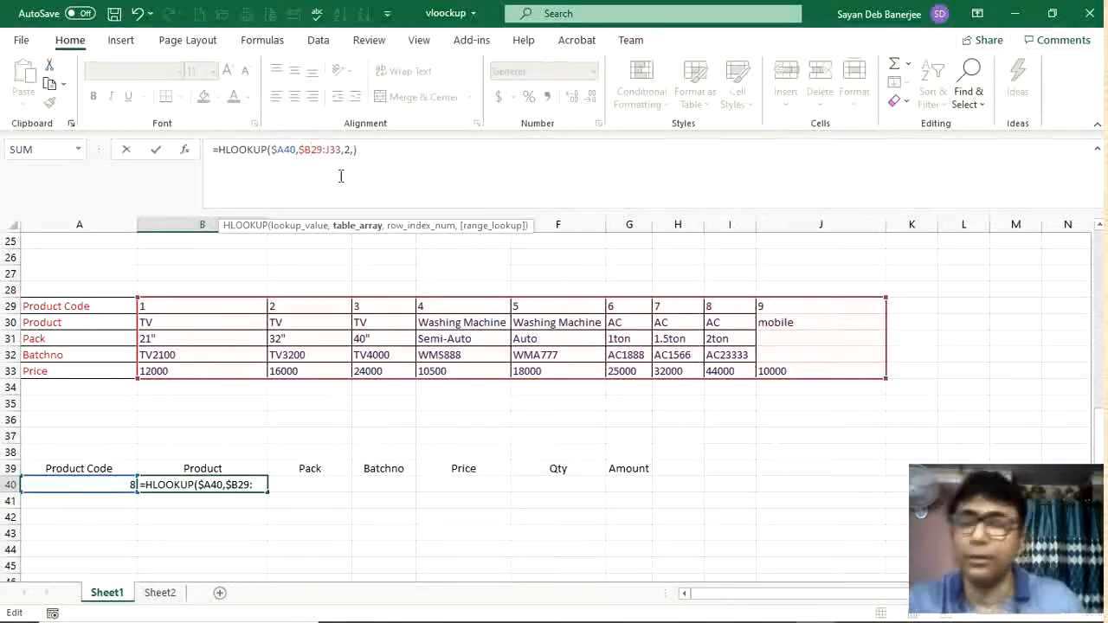
text($)
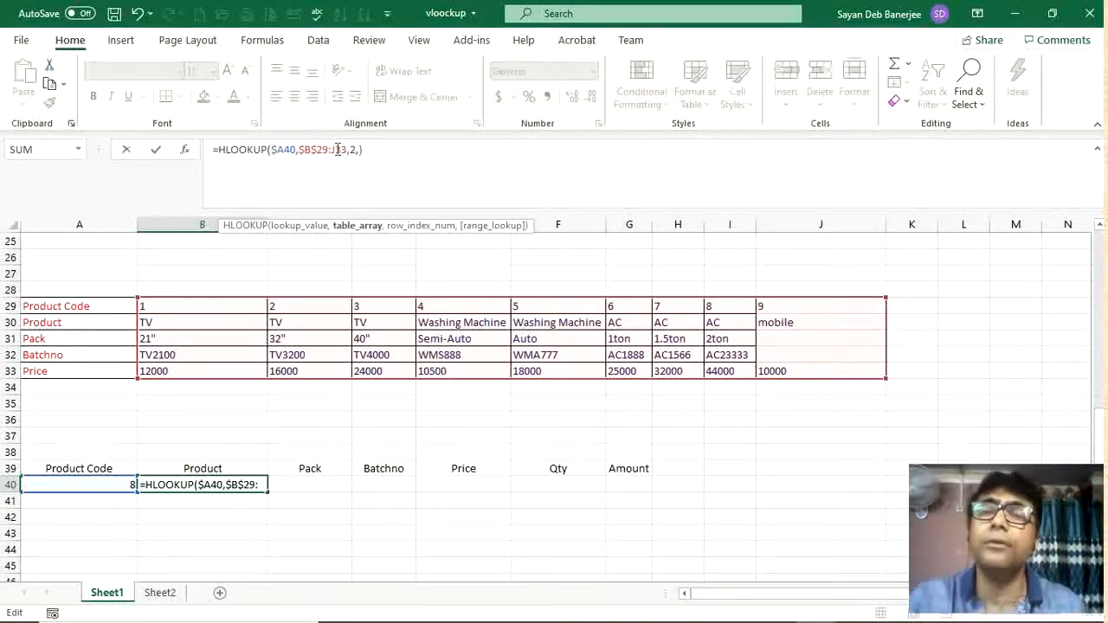
click(336, 149)
text($)
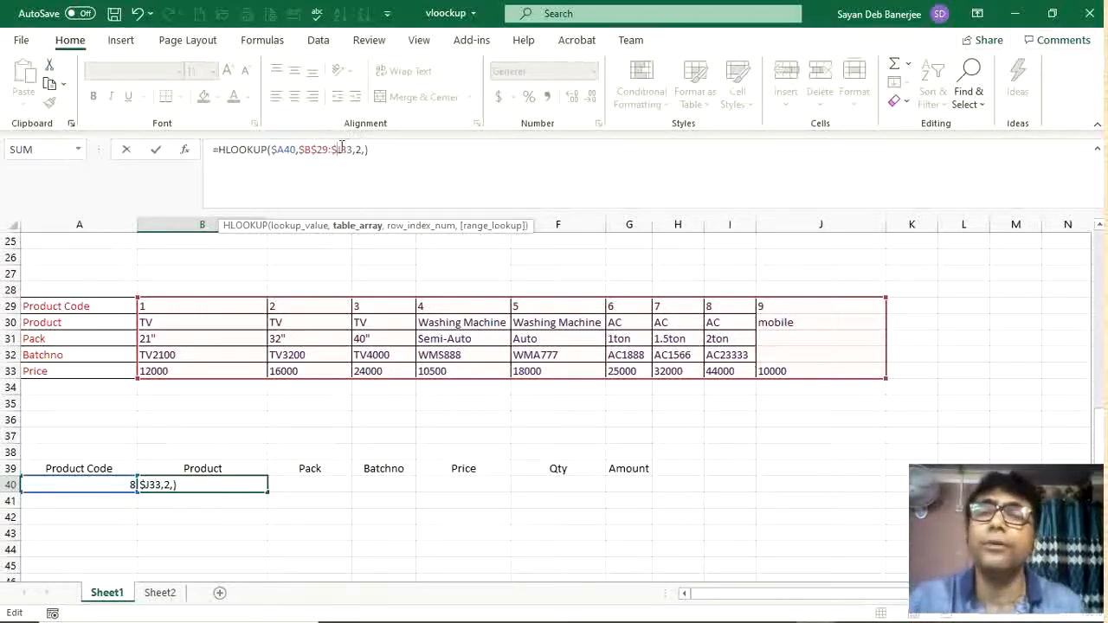
click(340, 150)
text($)
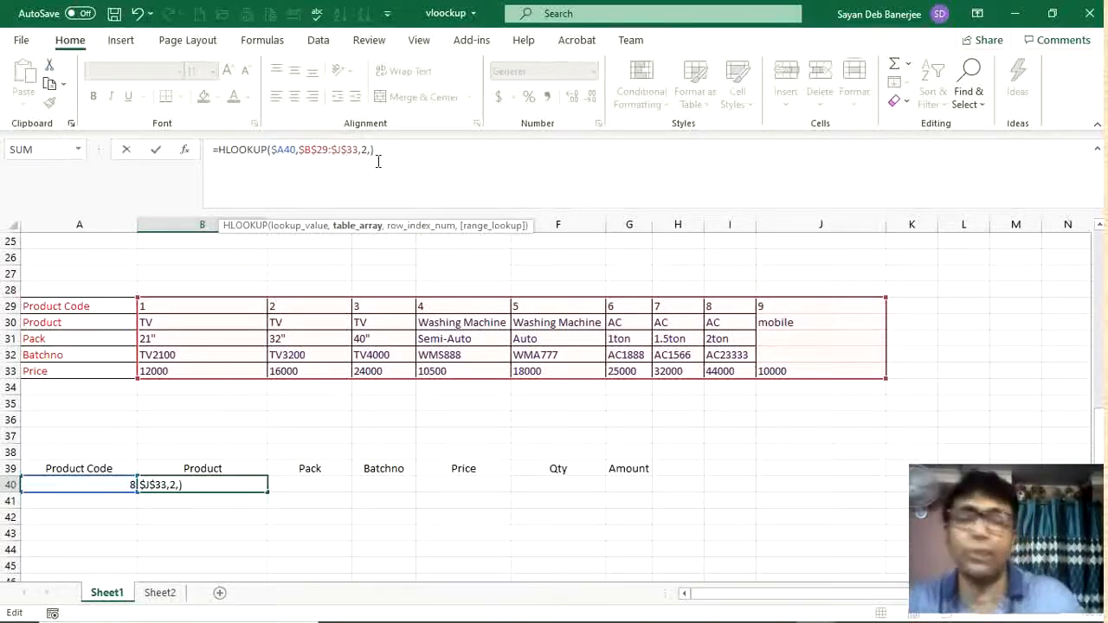
key(Return)
Step: Copy B40's HLOOKUP formula across to the Pack, Batchno and Price cells through E40
click(227, 485)
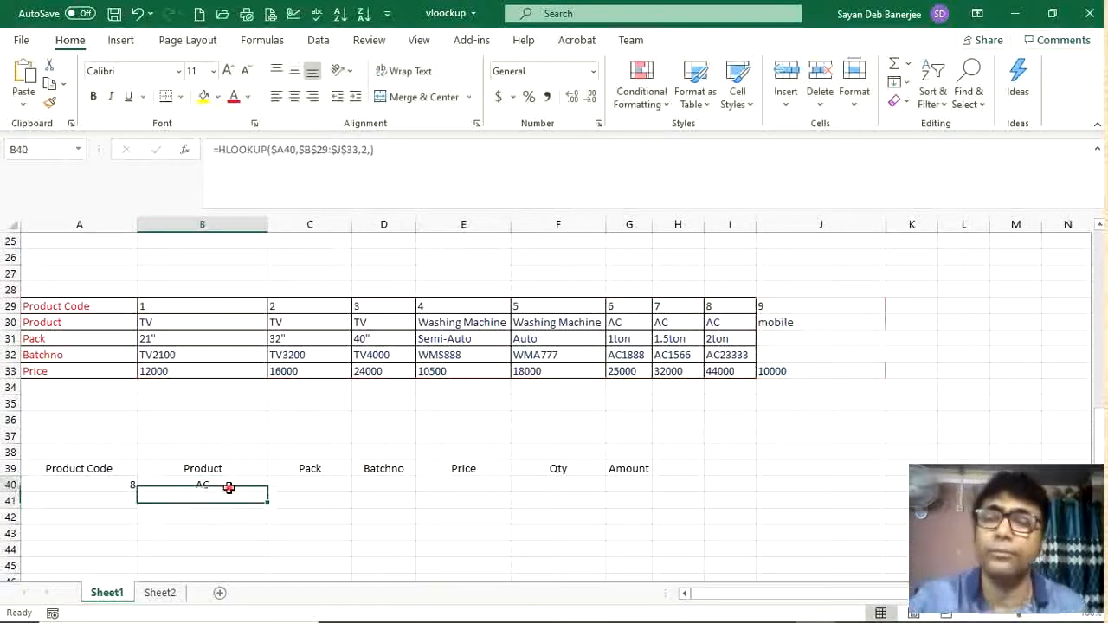
drag(266, 492, 512, 490)
click(334, 486)
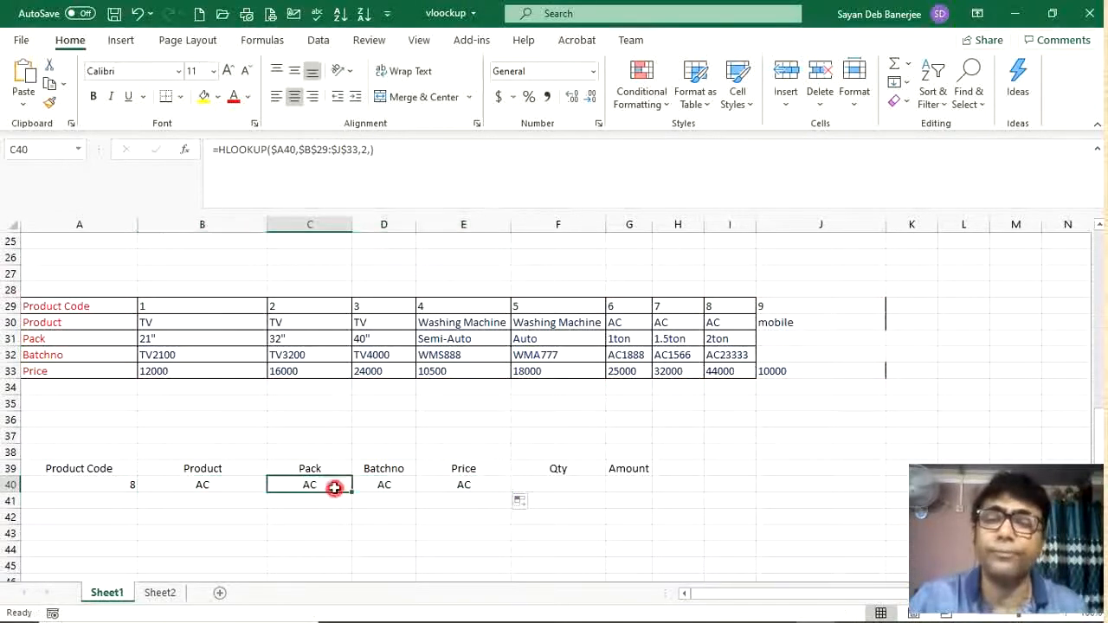
Step: Edit C40's formula to use FALSE for exact match and row index 3
click(367, 149)
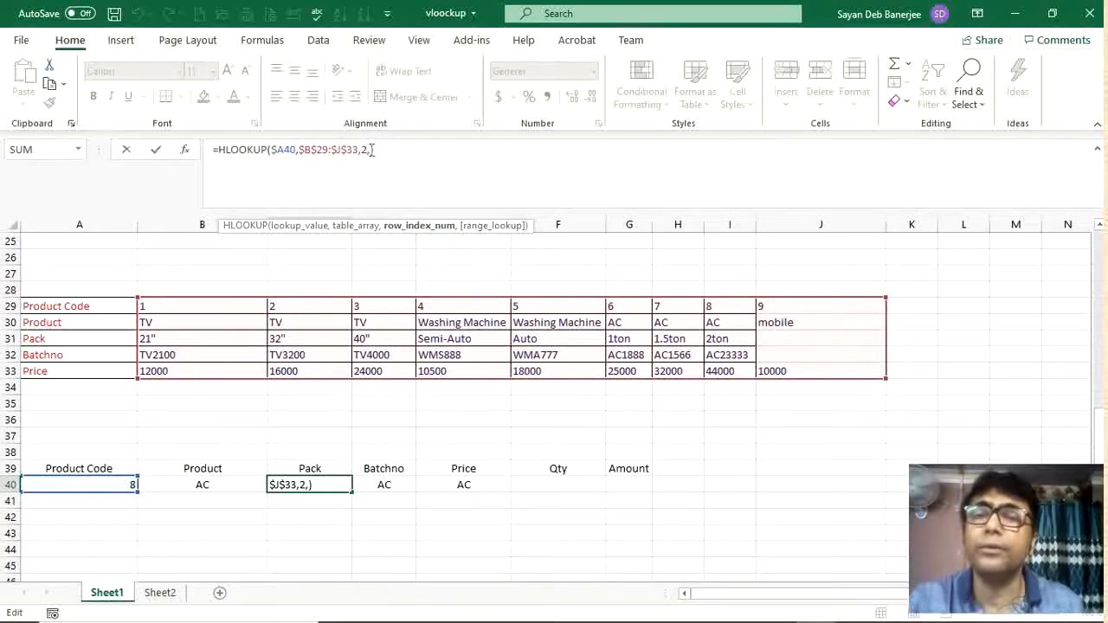
click(370, 150)
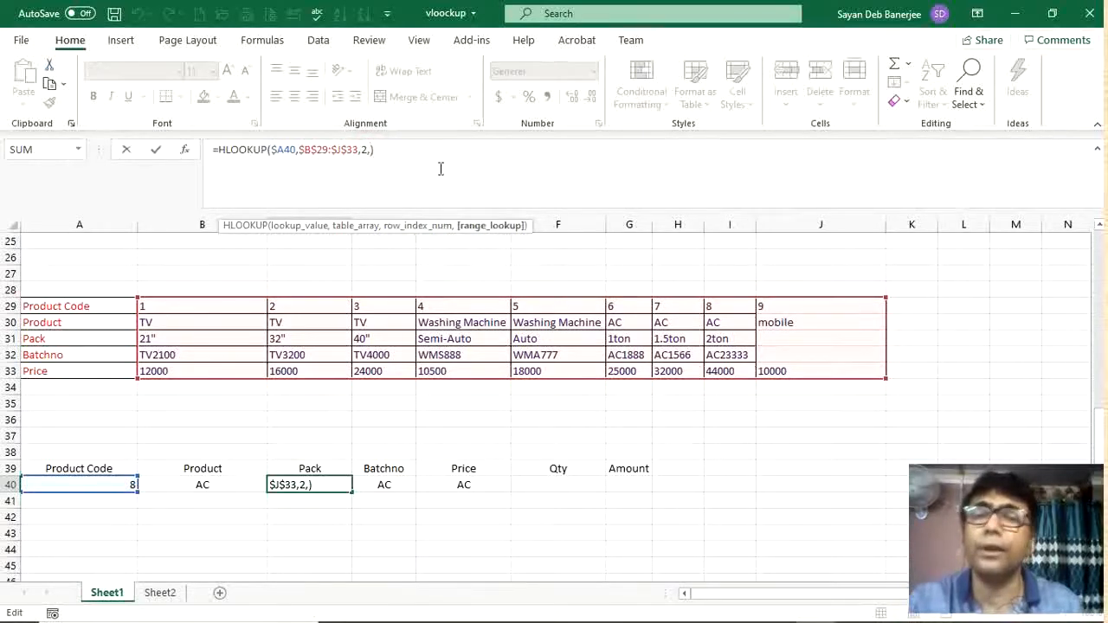
text(fa)
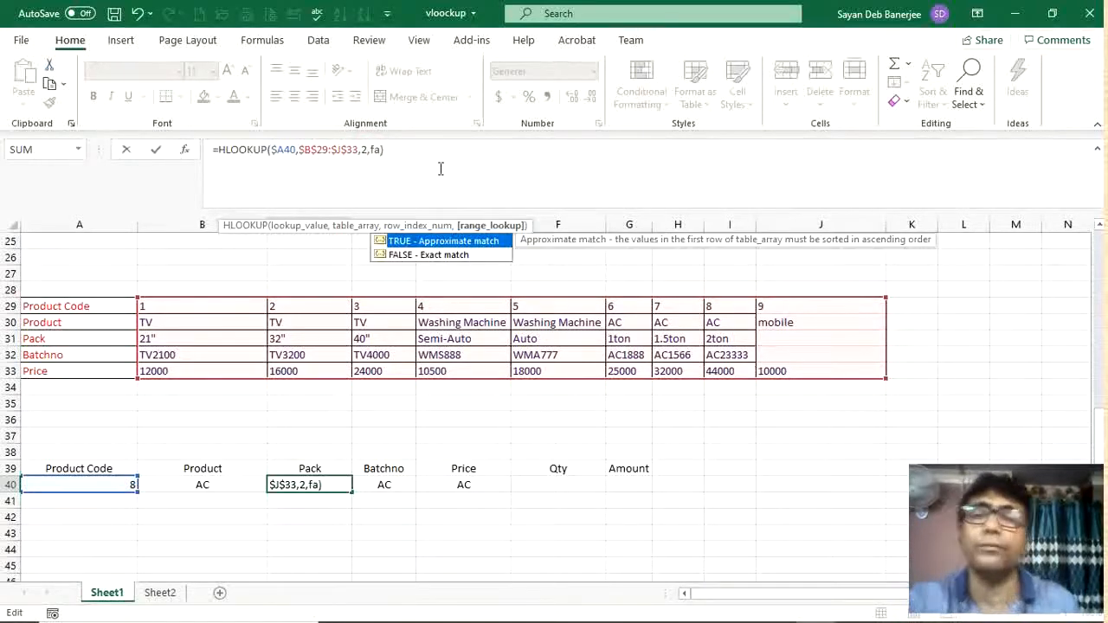
double_click(428, 255)
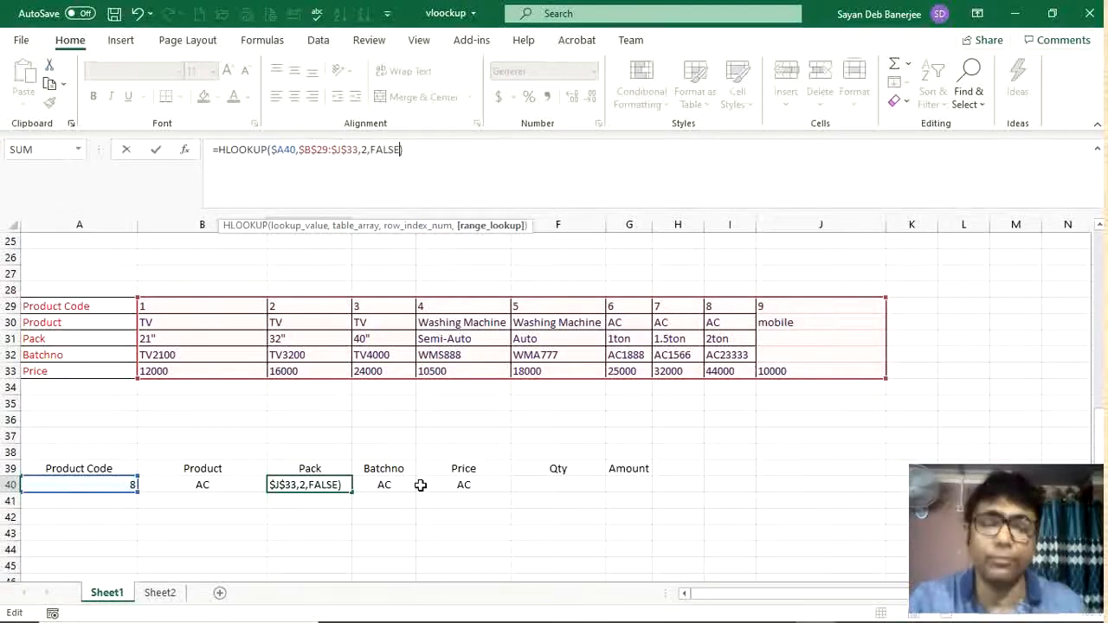
key(Return)
click(320, 486)
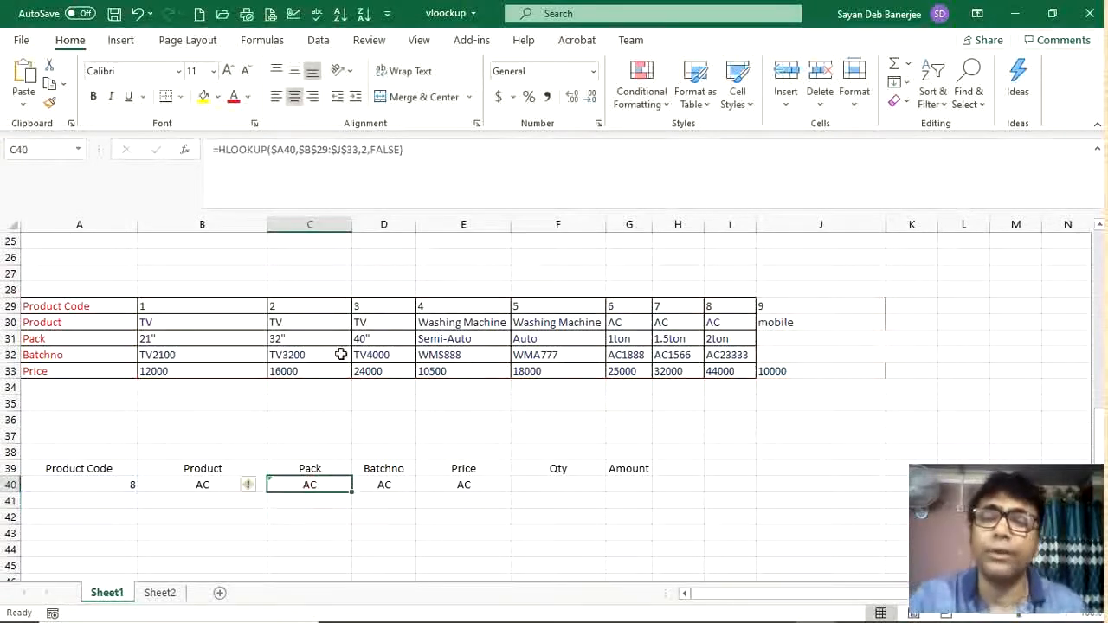
double_click(364, 150)
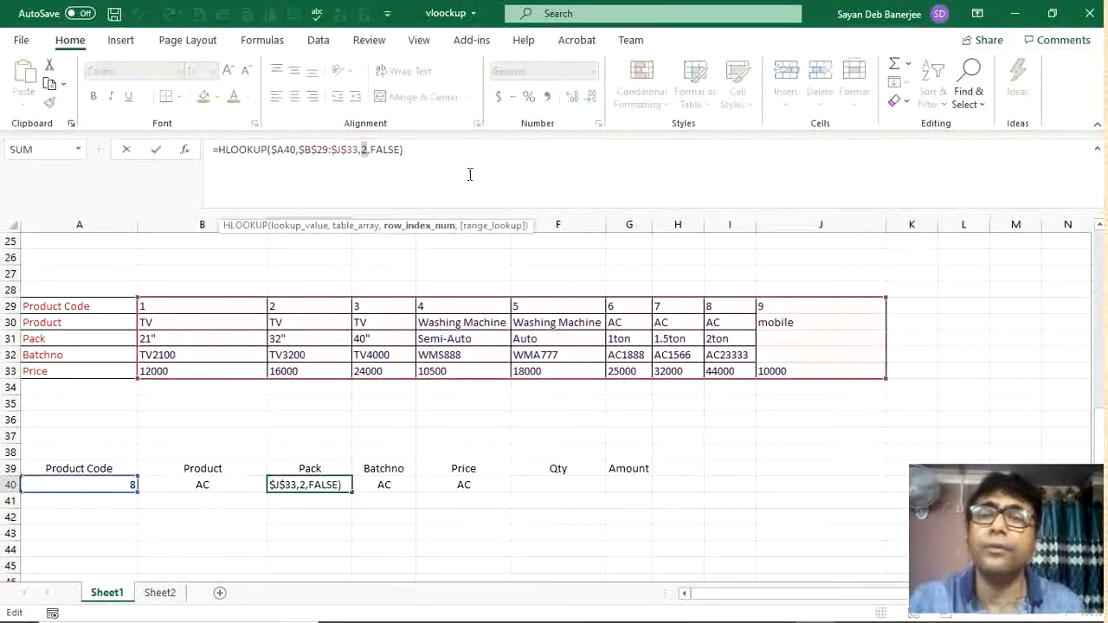
text(3)
key(Tab)
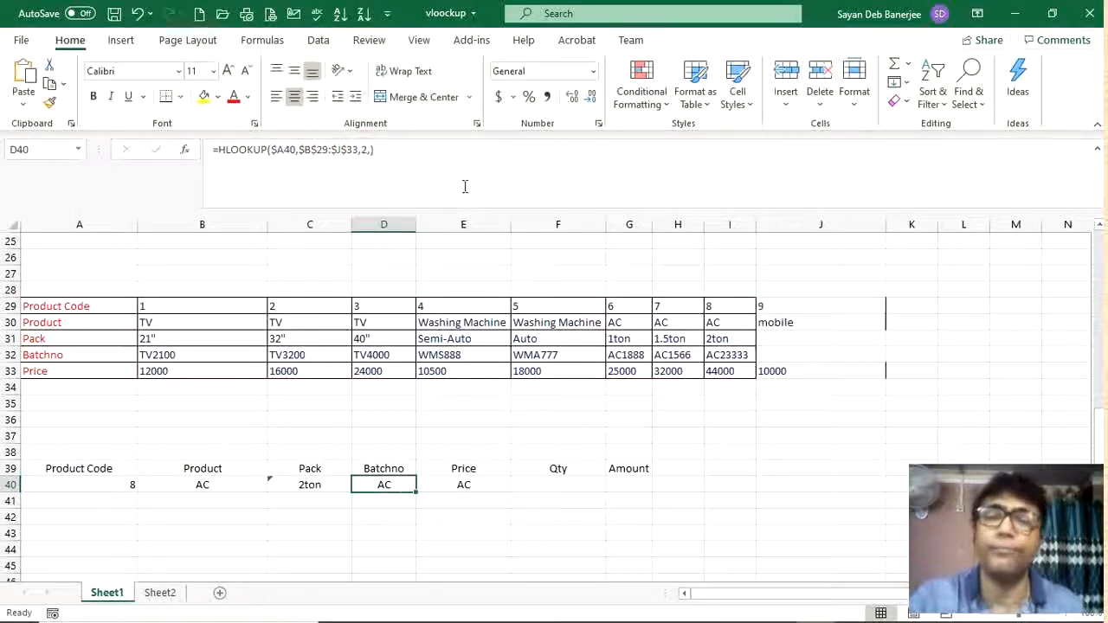
Step: Add FALSE as D40's range lookup argument and copy the formula into E40
click(371, 150)
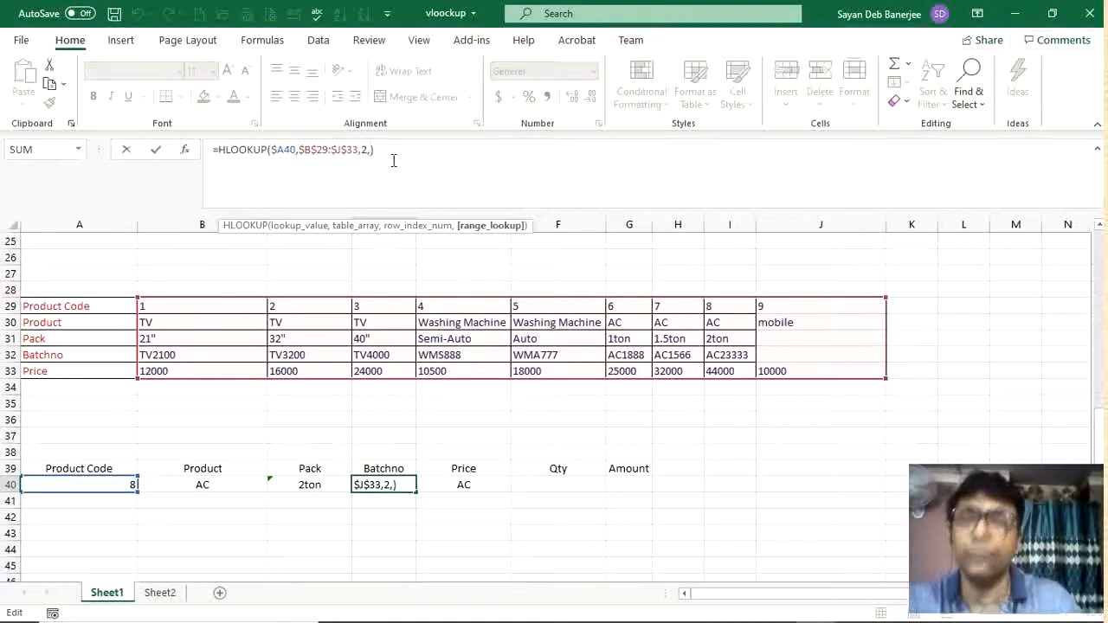
text(fa)
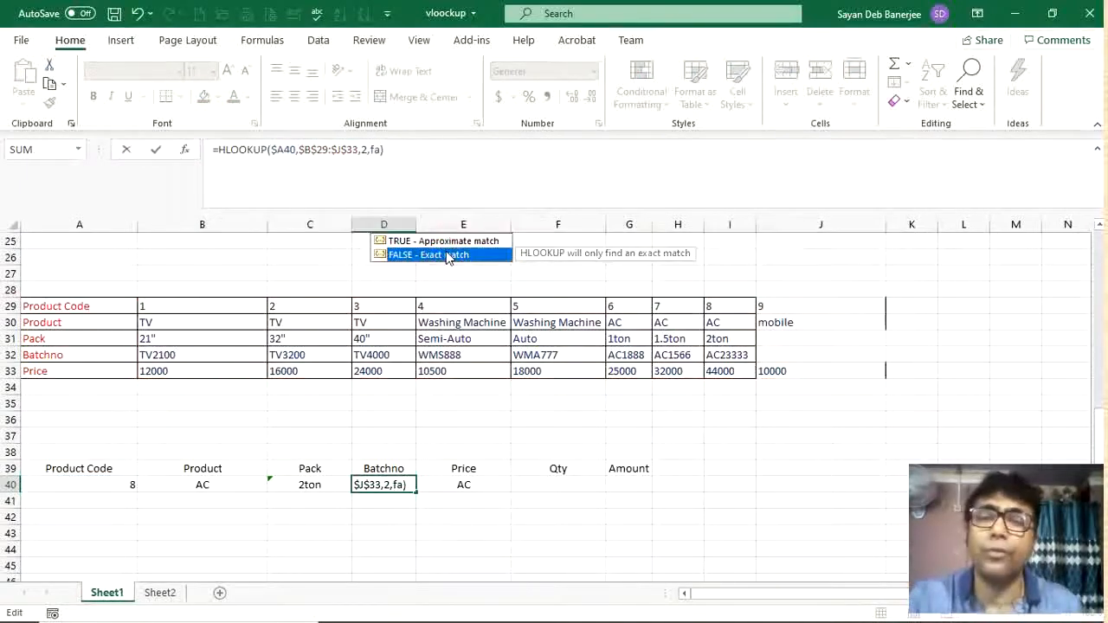
double_click(448, 254)
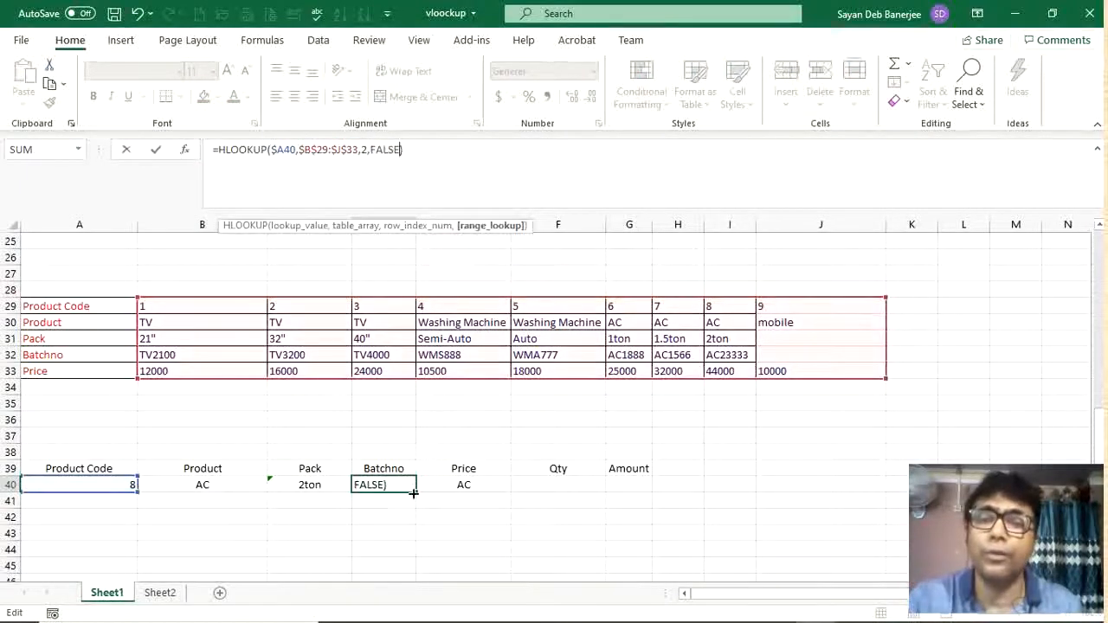
drag(415, 494, 507, 484)
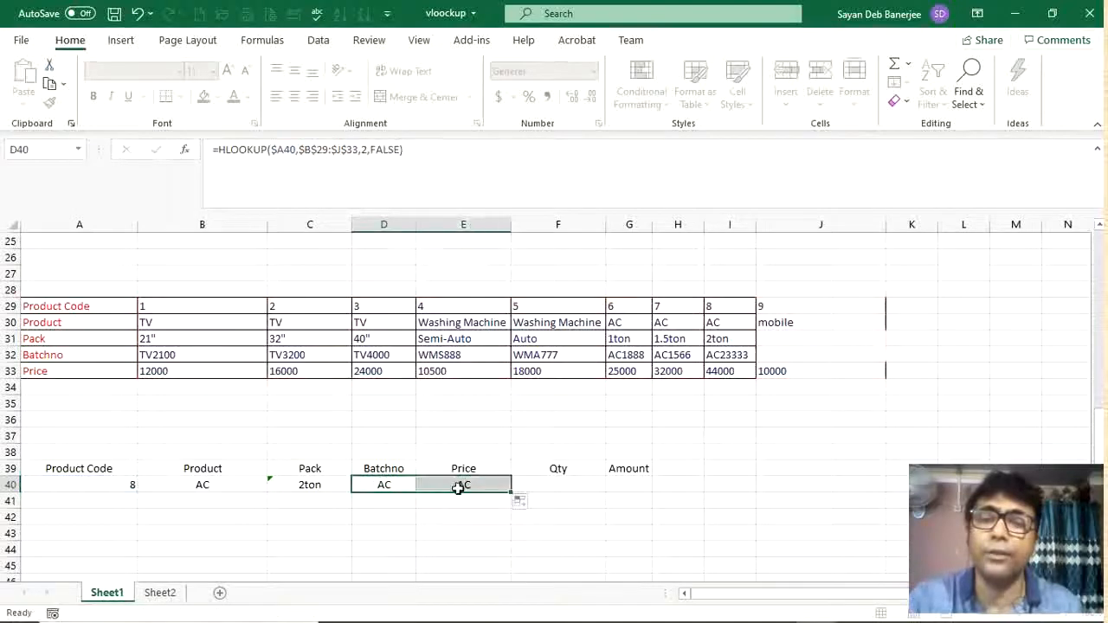
Step: Set the row index to 4 in D40's formula and to 5 in E40's formula
click(404, 487)
click(367, 150)
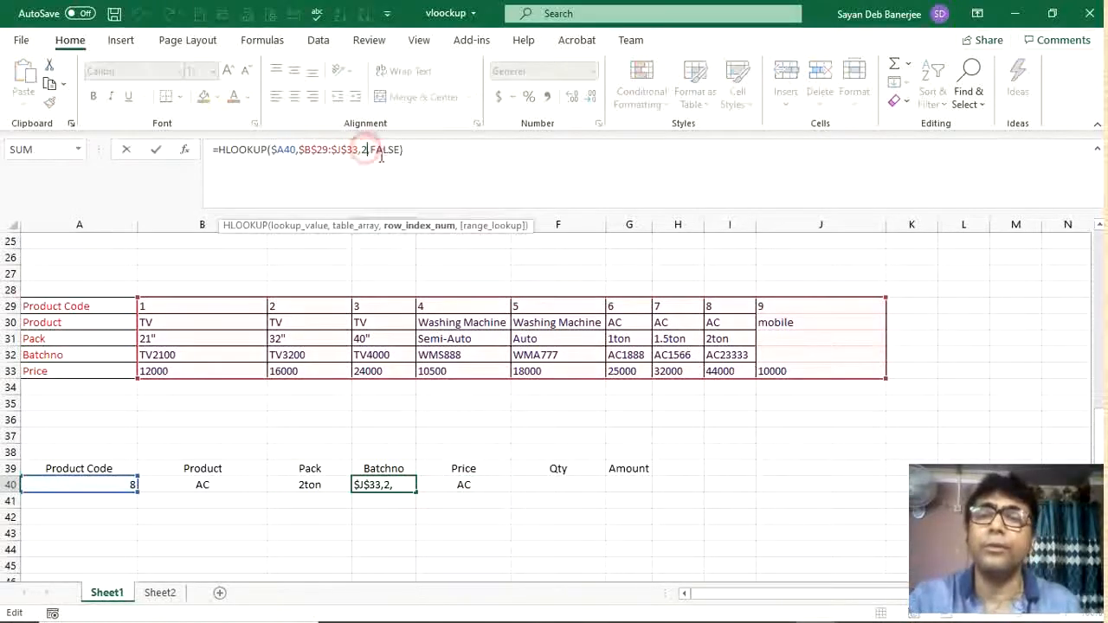
key(BackSpace)
text(4)
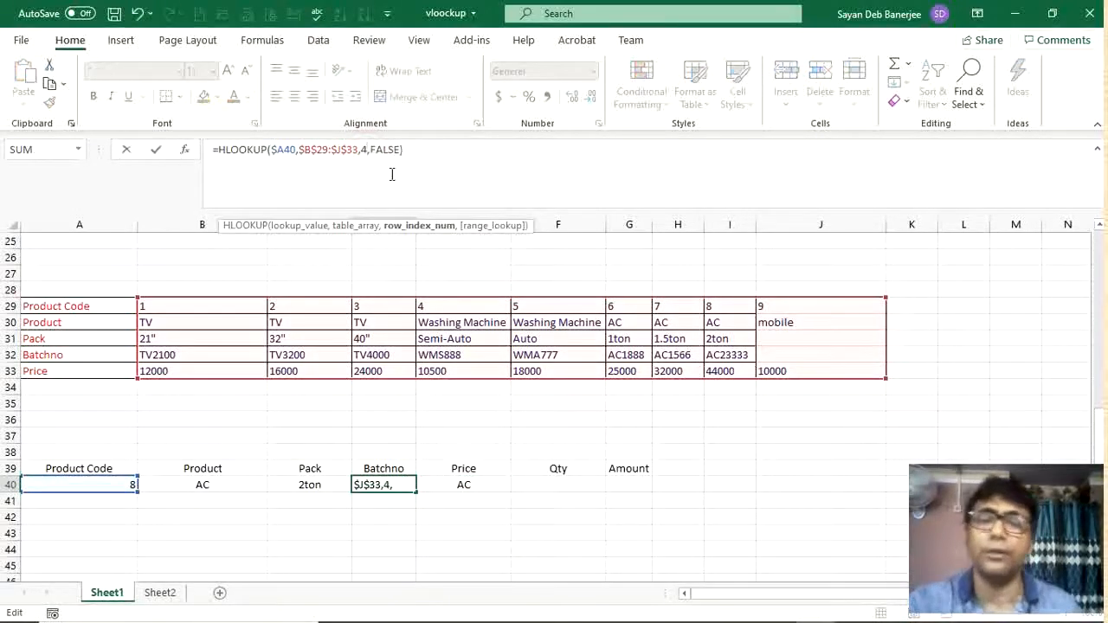
key(Tab)
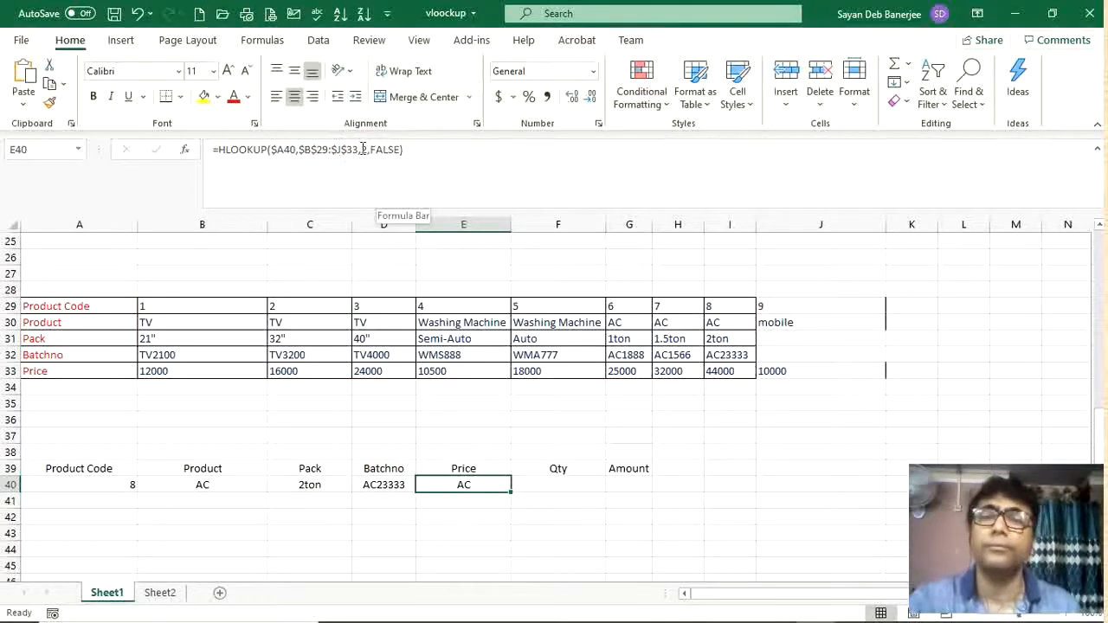
click(364, 150)
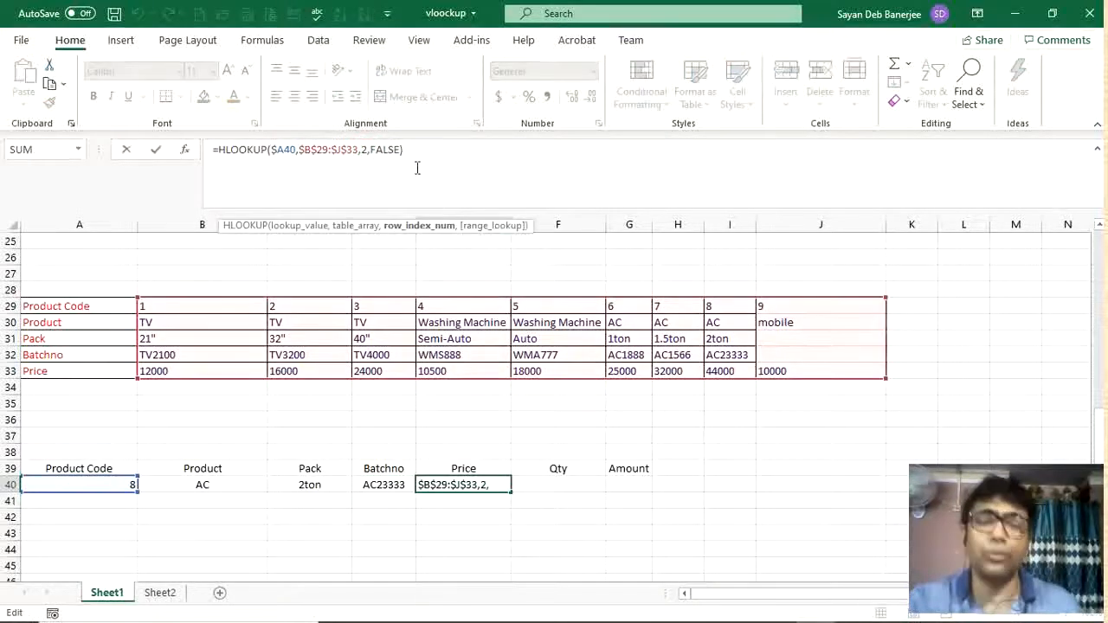
key(Delete)
text(5)
key(Return)
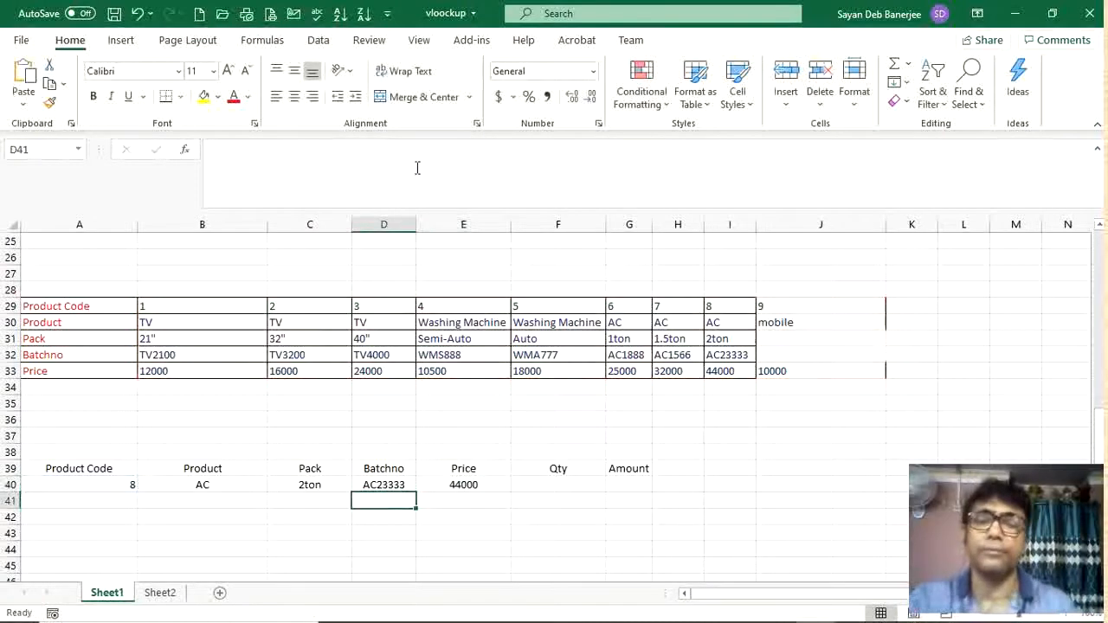
Step: Enter an Amount formula in G40 multiplying the price in E40 by the quantity in F40
click(637, 488)
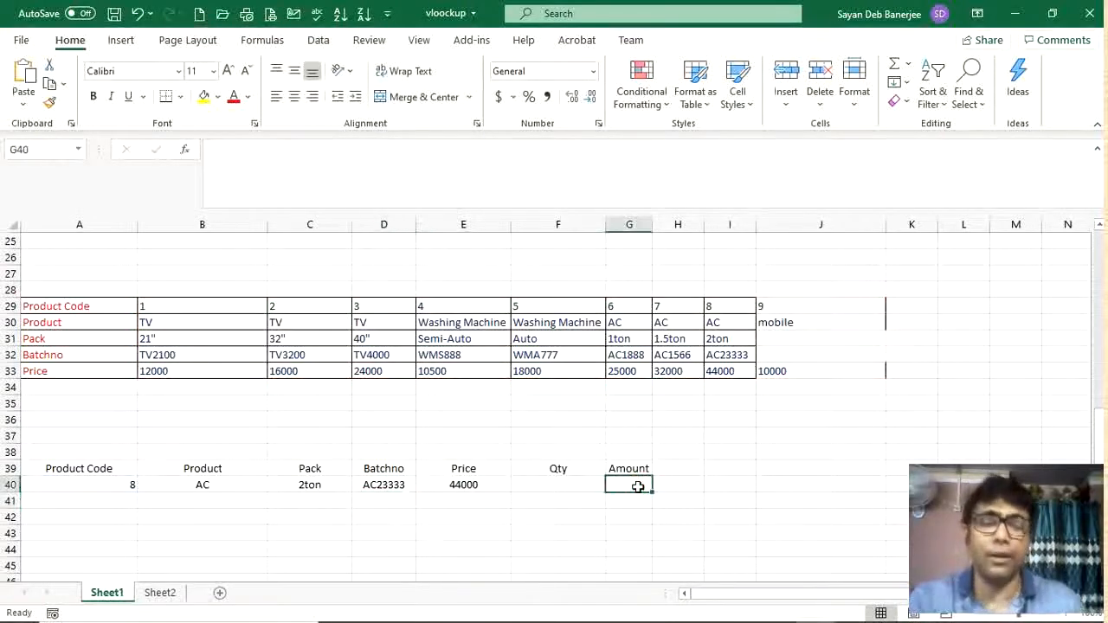
text(=)
click(487, 489)
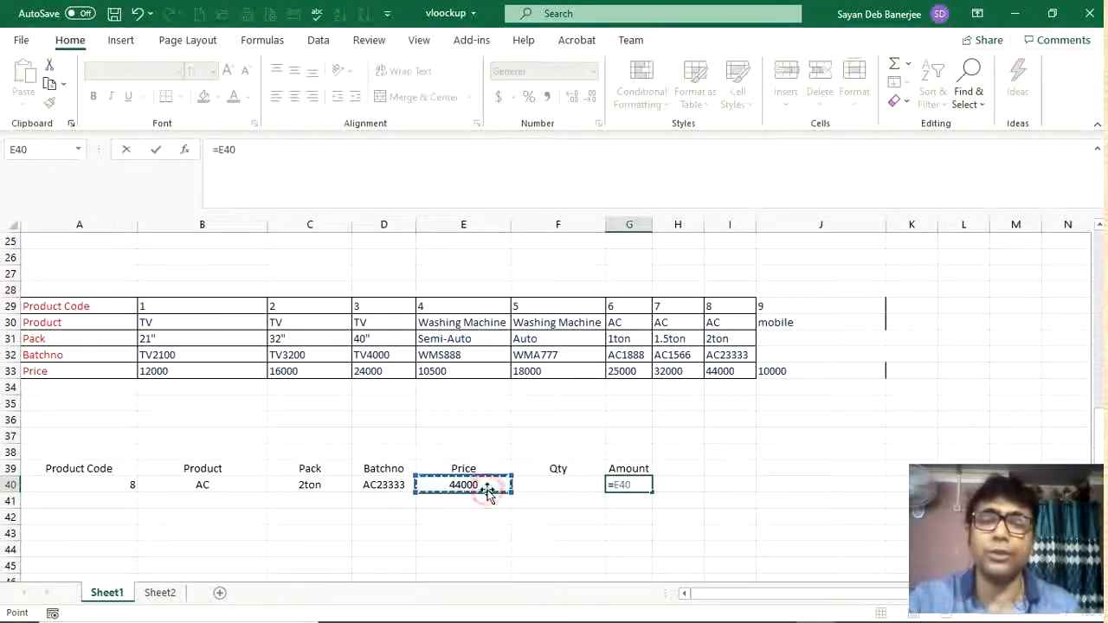
text(*)
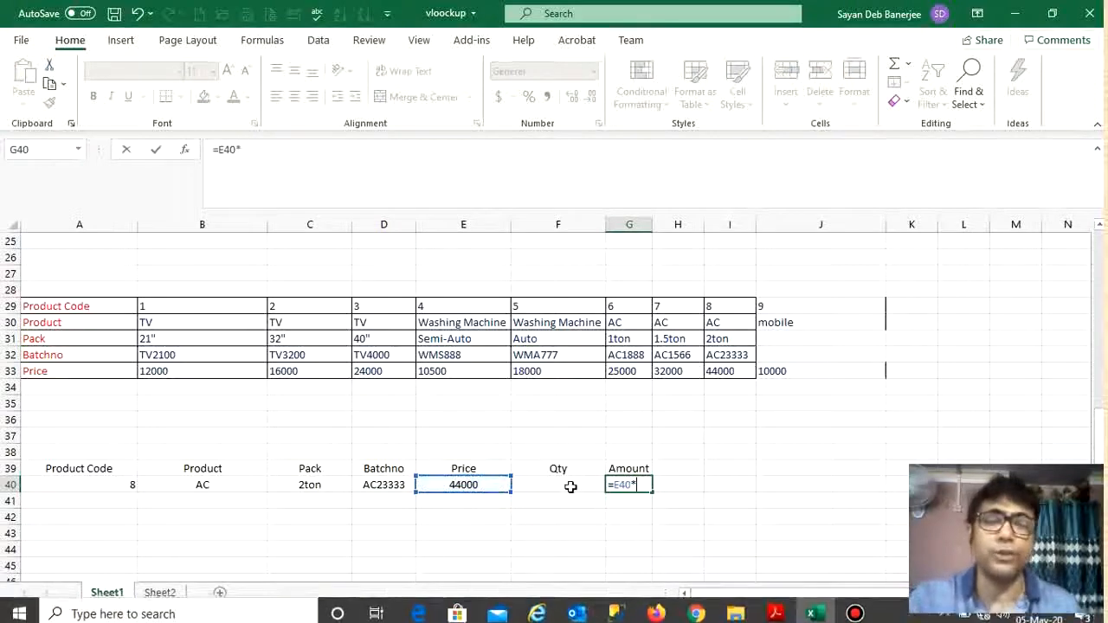
click(569, 486)
key(Return)
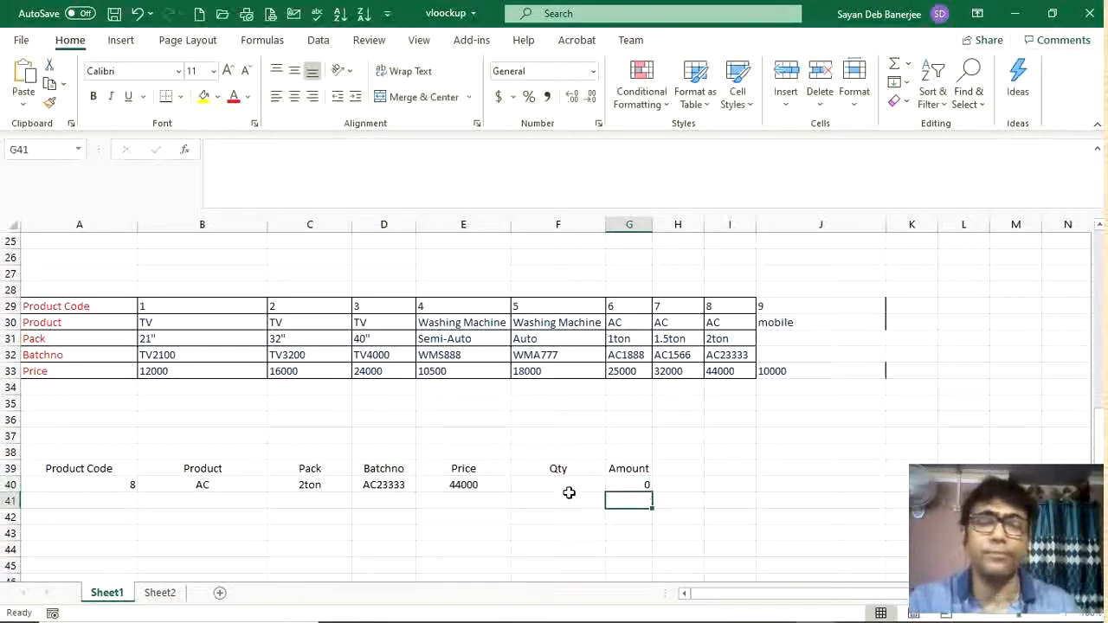
Step: Enter a quantity of 4 in F40
click(563, 487)
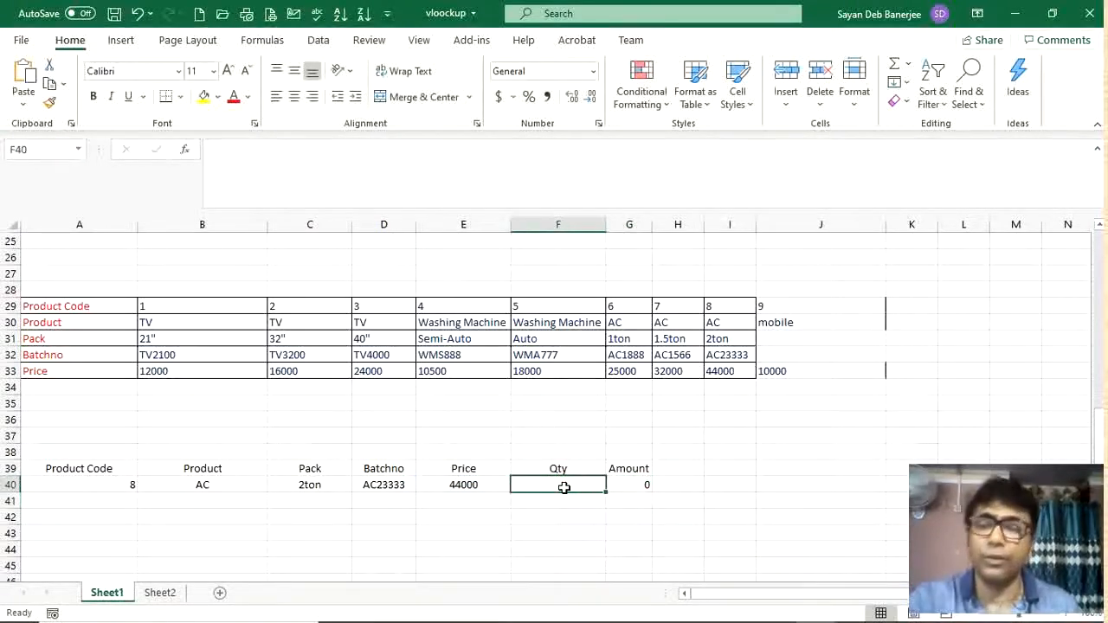
text(4)
key(Return)
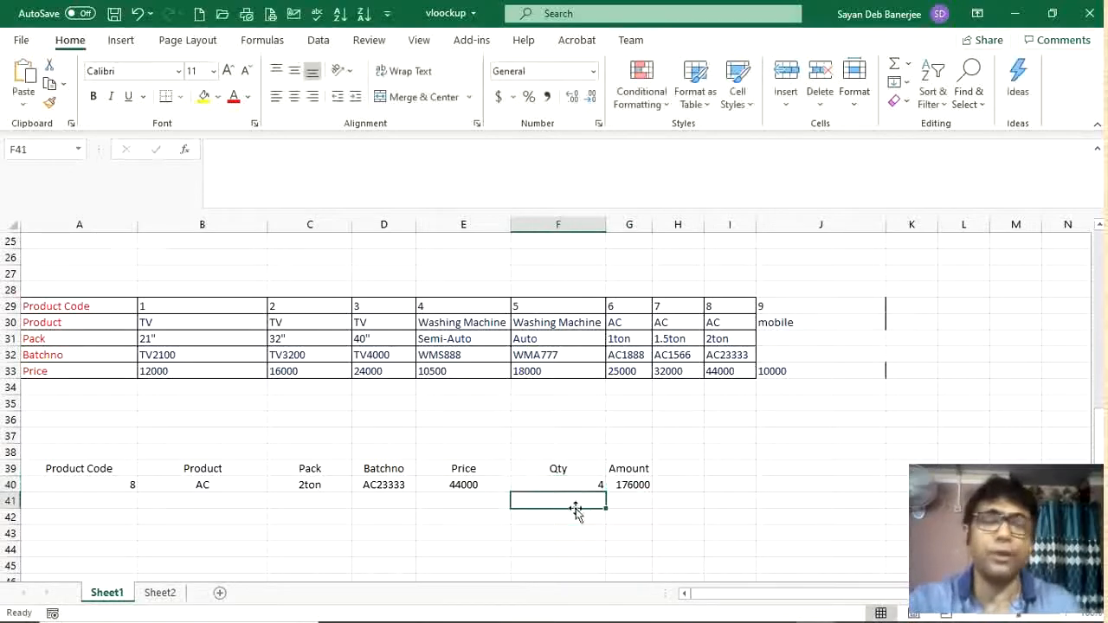
Step: Pick product code 6 from A40's dropdown list
click(120, 482)
click(145, 484)
click(30, 538)
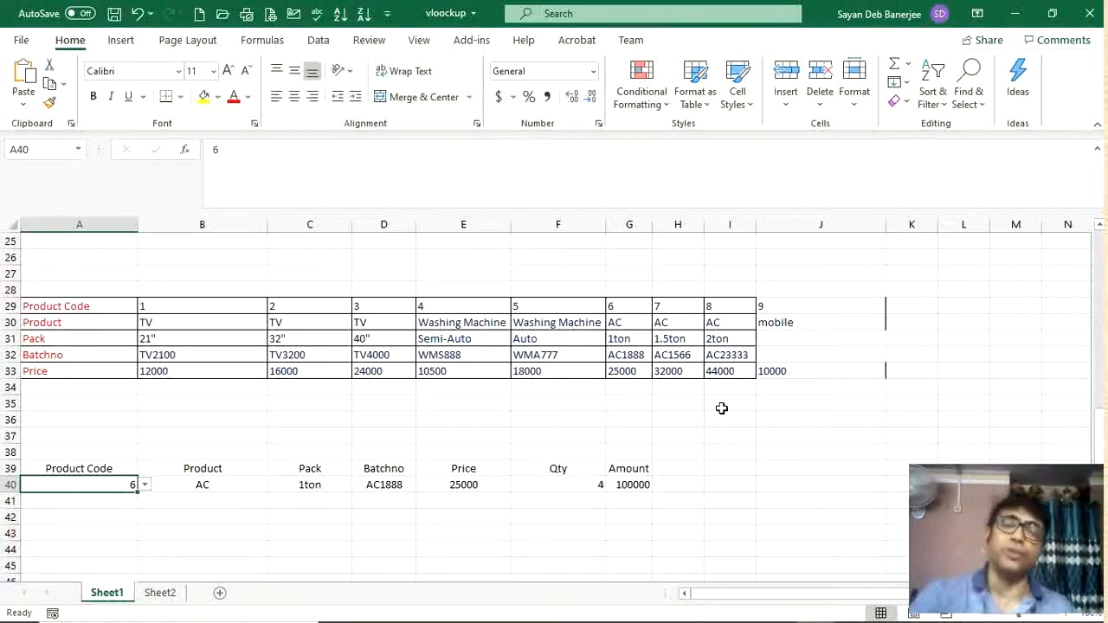
Step: Switch to Sheet2
scroll(720, 407, up, 8)
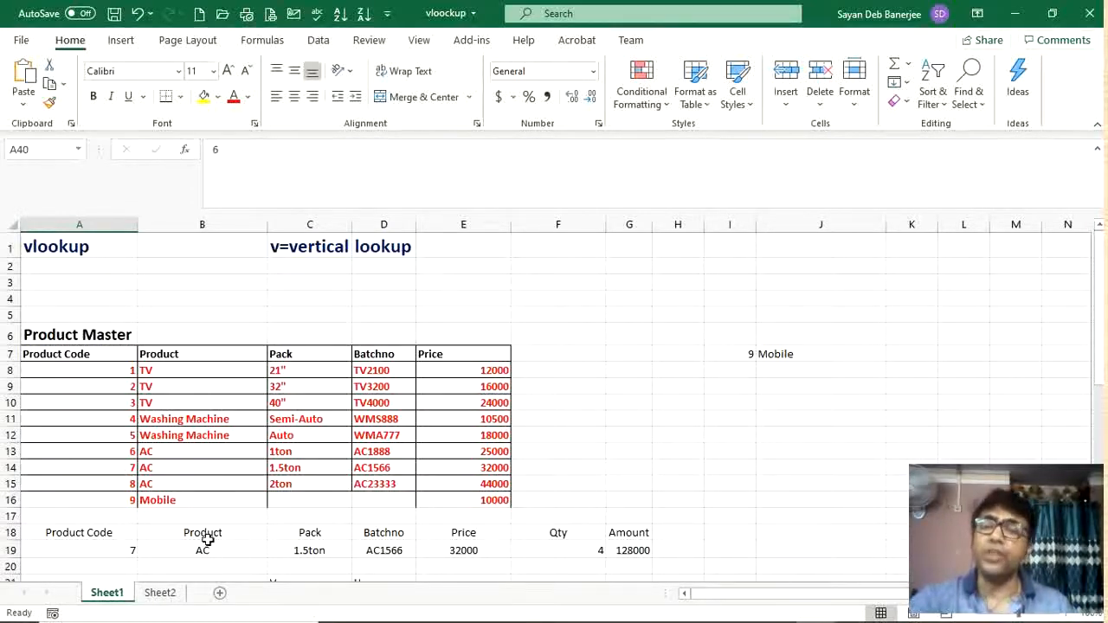
click(161, 592)
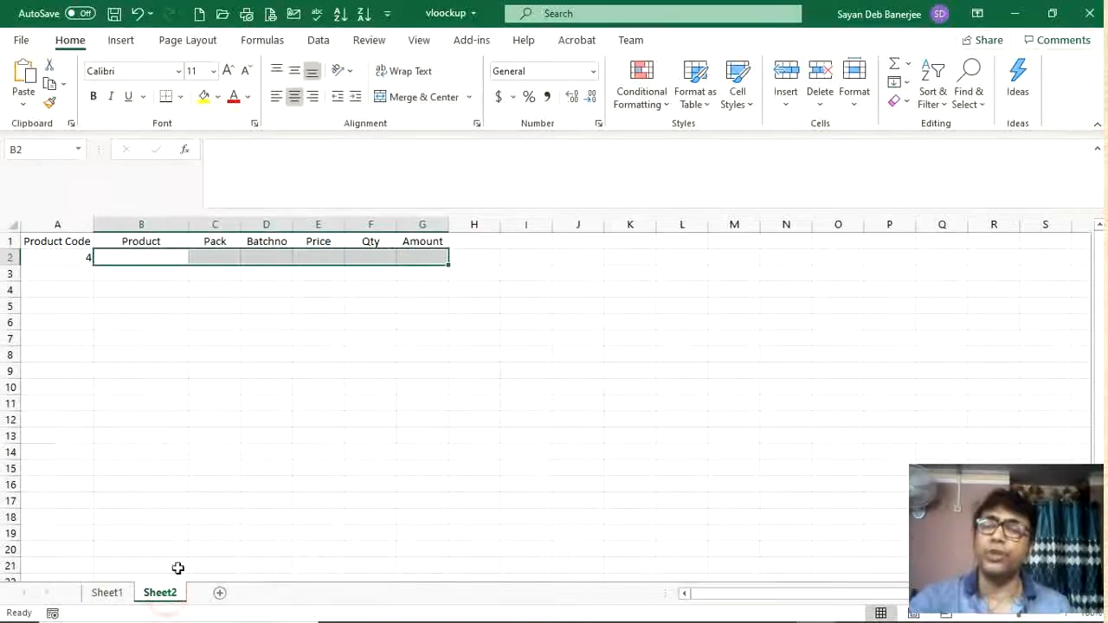
Step: Enter a VLOOKUP formula in B2 looking up A2 in Sheet1!A8:E16, returning column 2 with an exact match (FALSE)
click(69, 257)
click(101, 257)
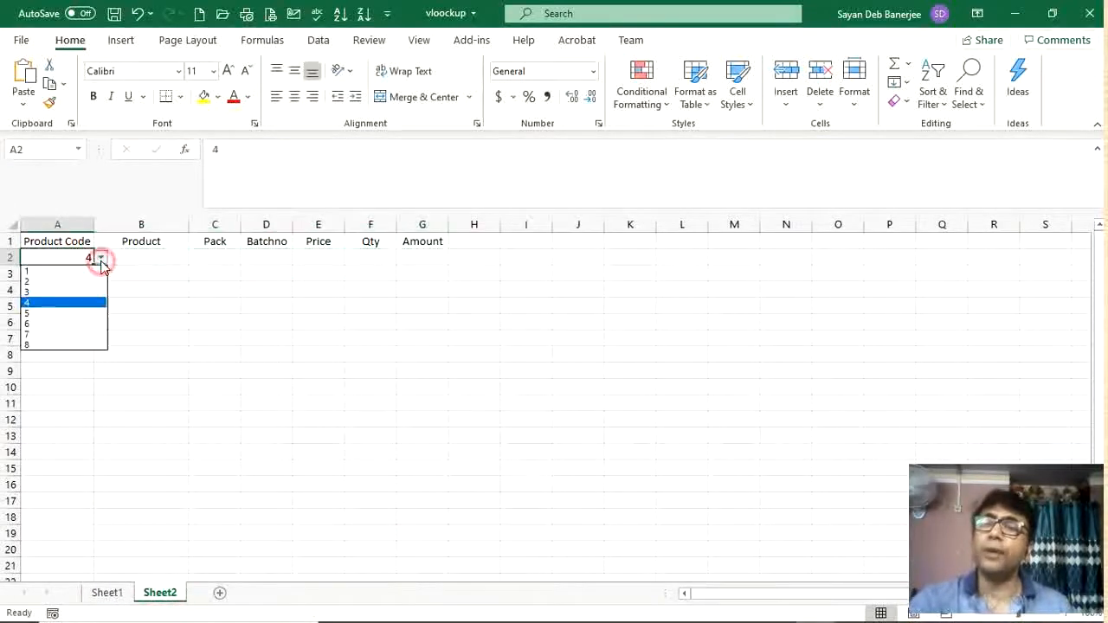
click(171, 258)
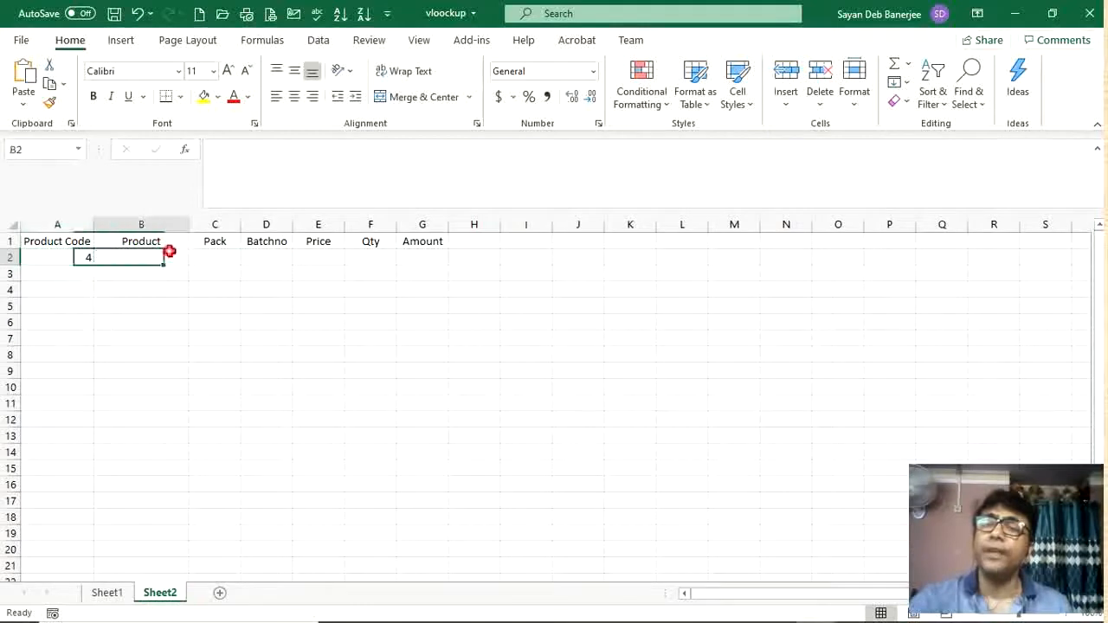
text(=)
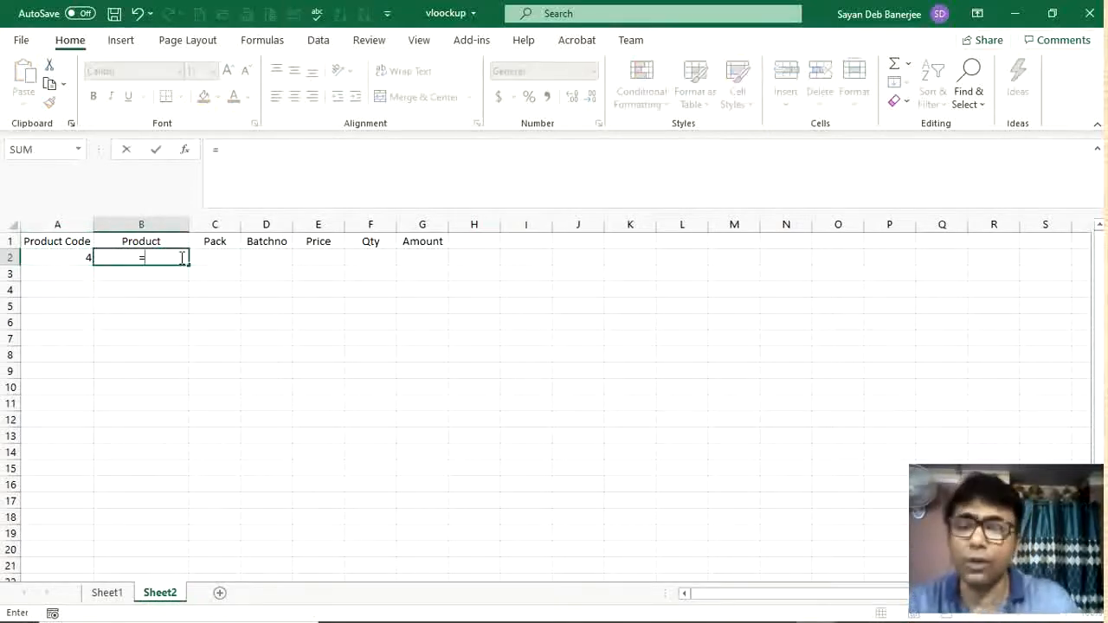
text(vlo)
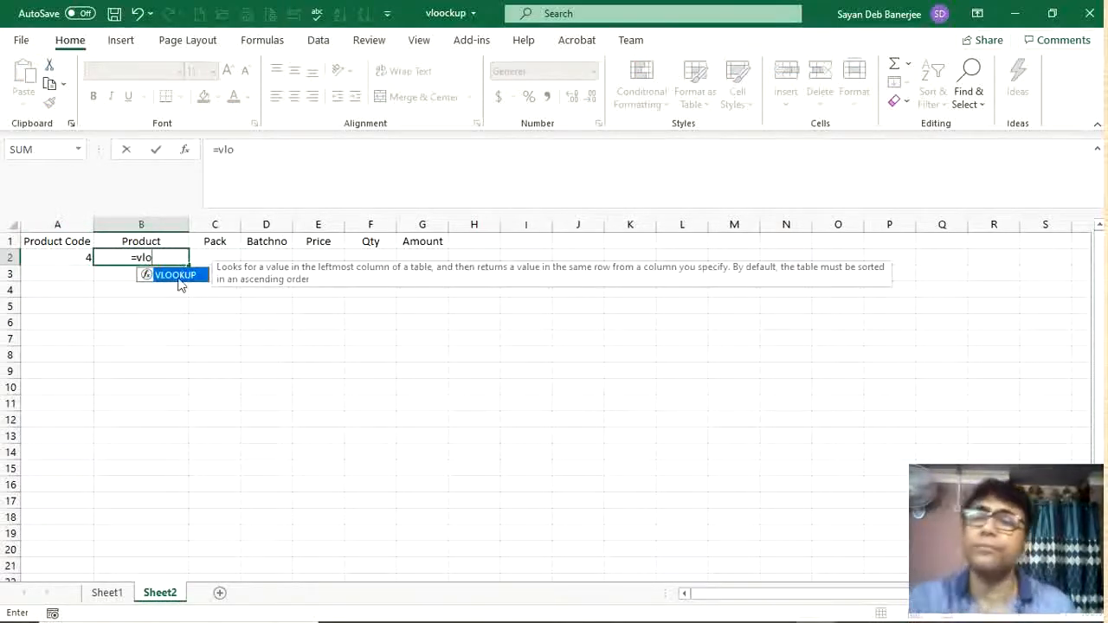
double_click(176, 275)
click(74, 256)
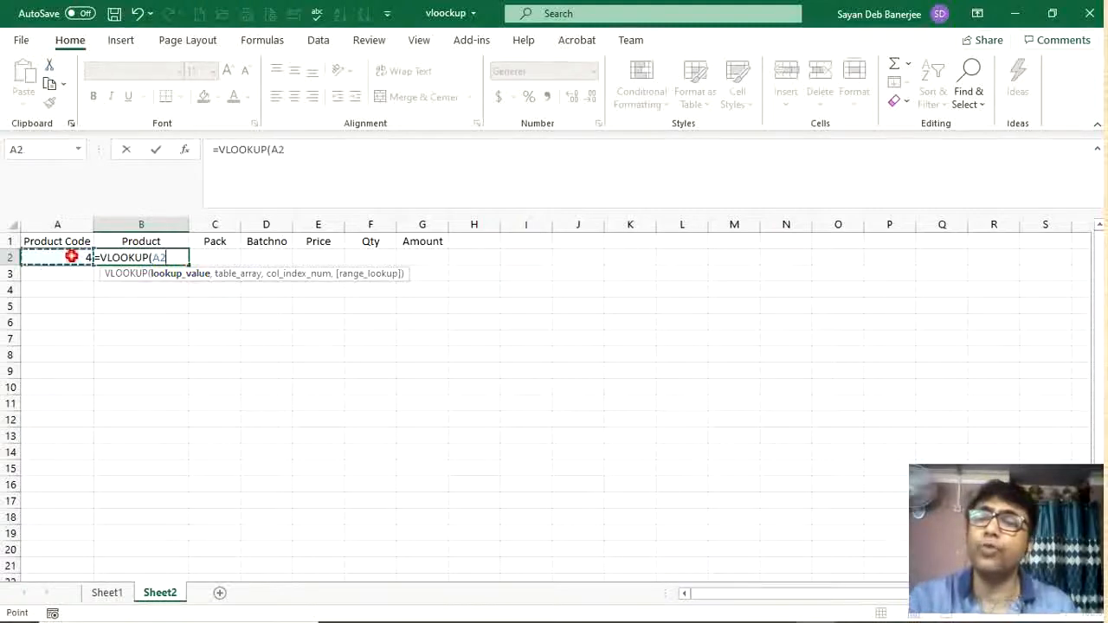
text(,)
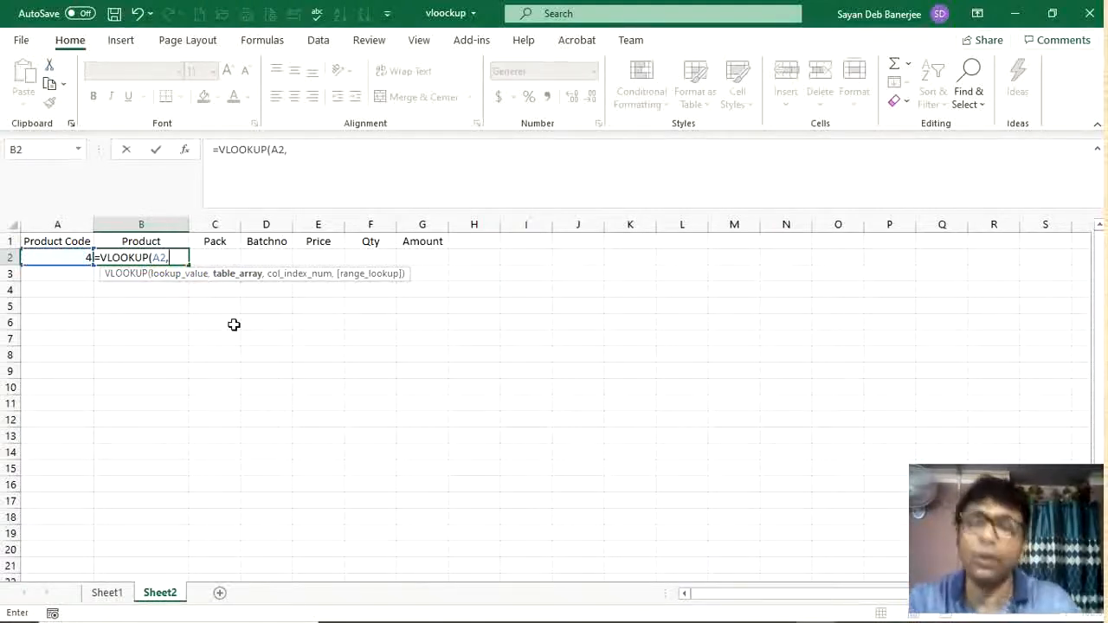
click(107, 592)
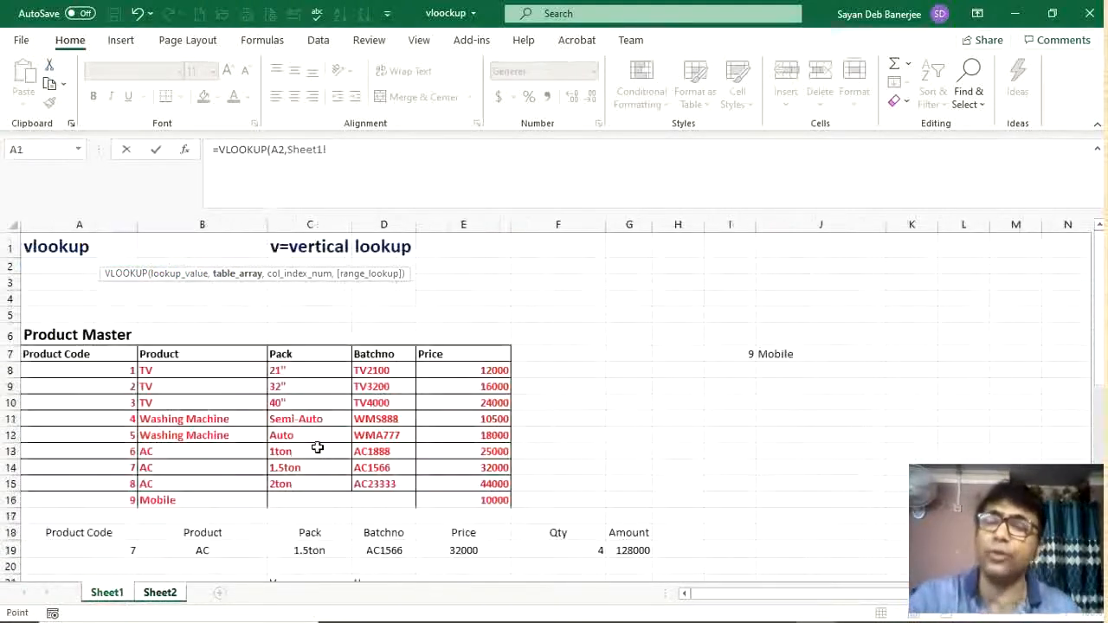
click(66, 372)
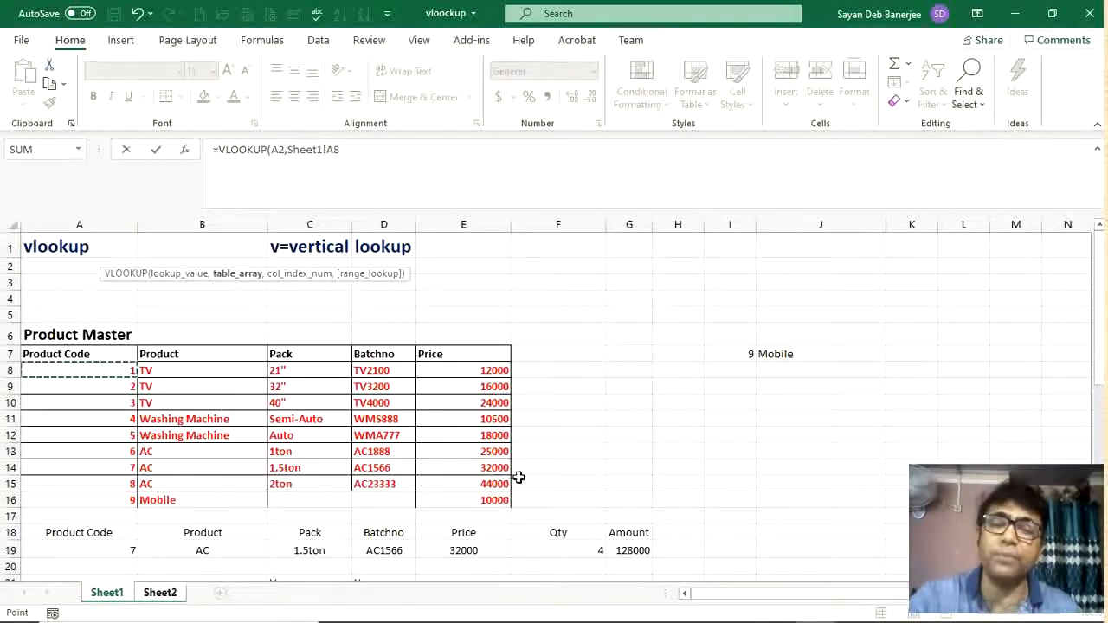
drag(506, 520, 487, 502)
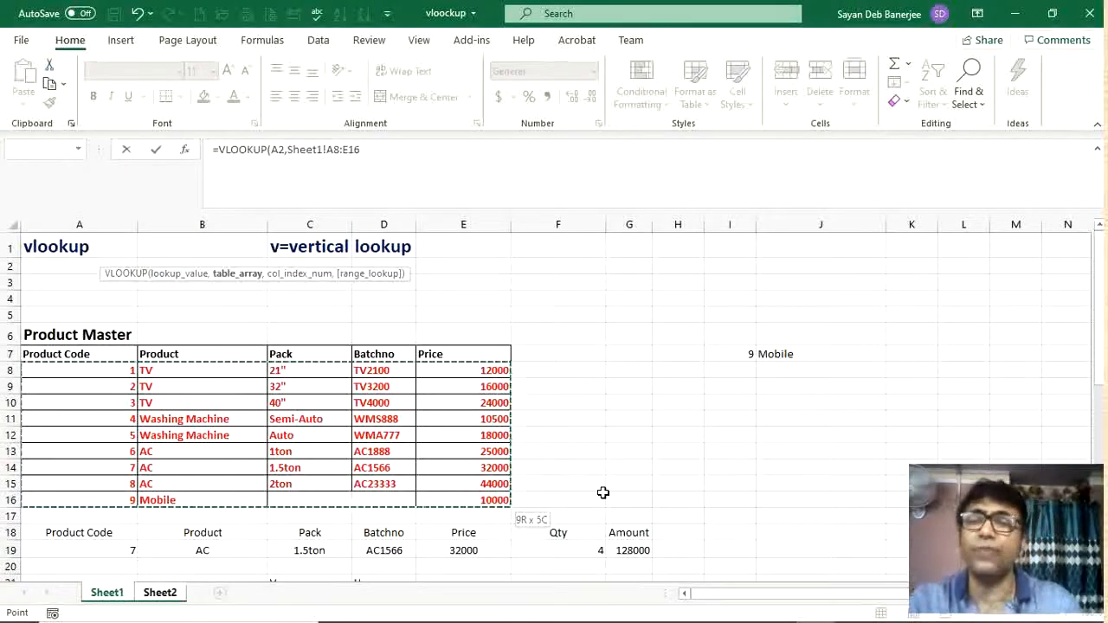
text(,)
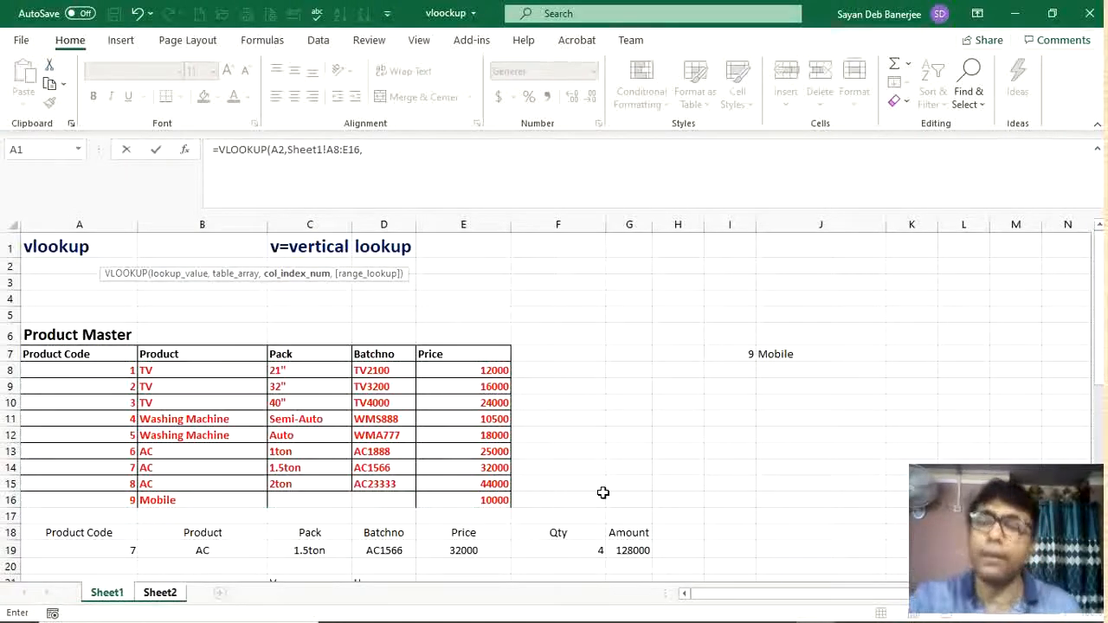
text(2,)
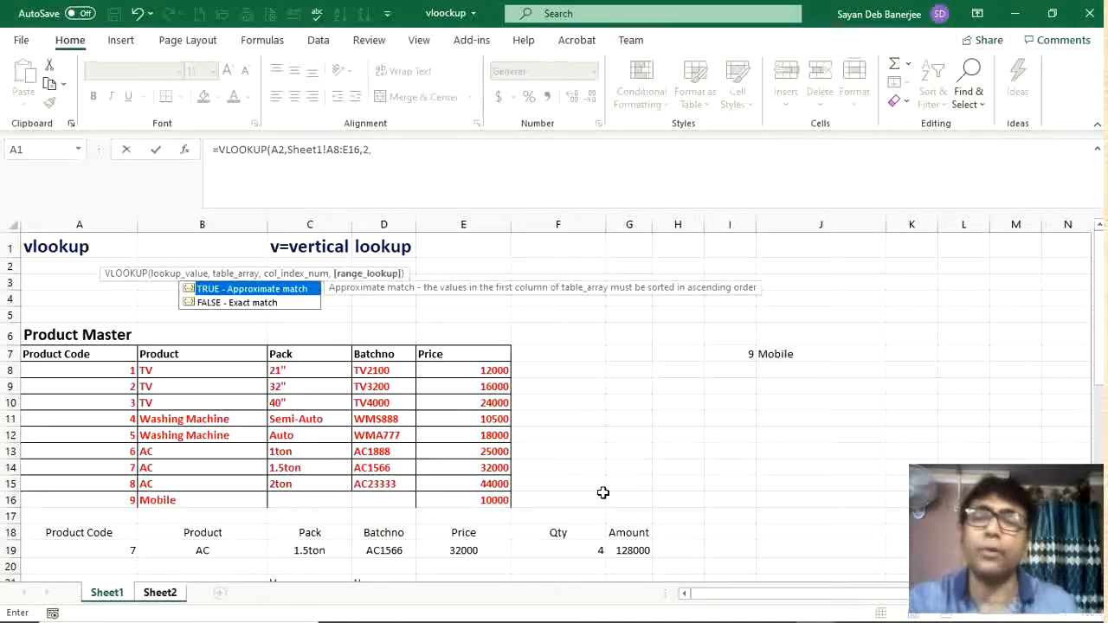
double_click(286, 302)
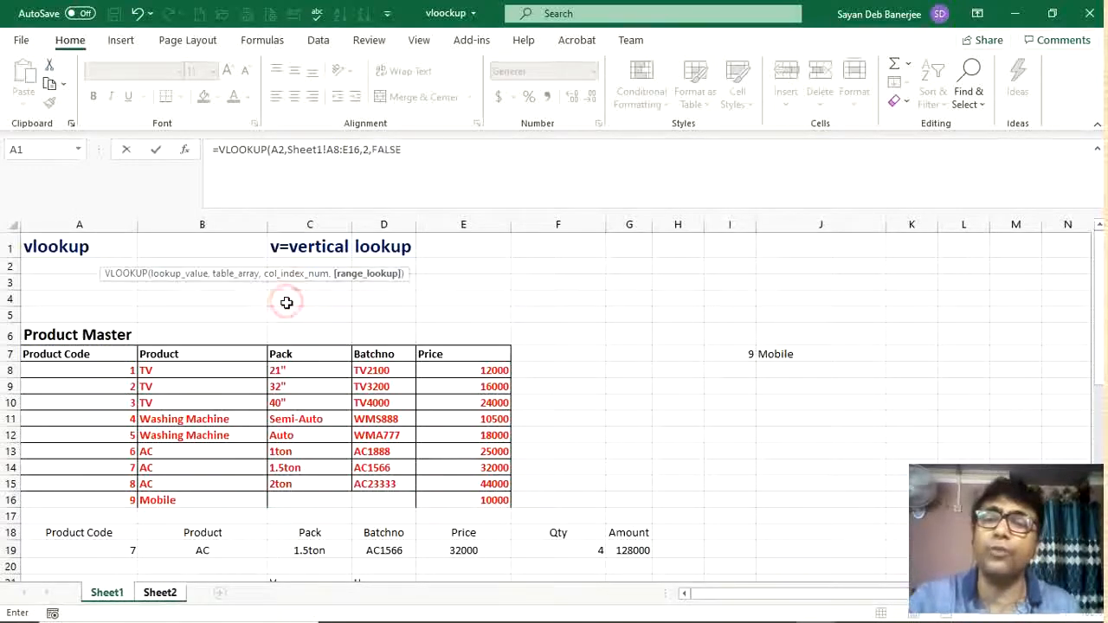
key(Return)
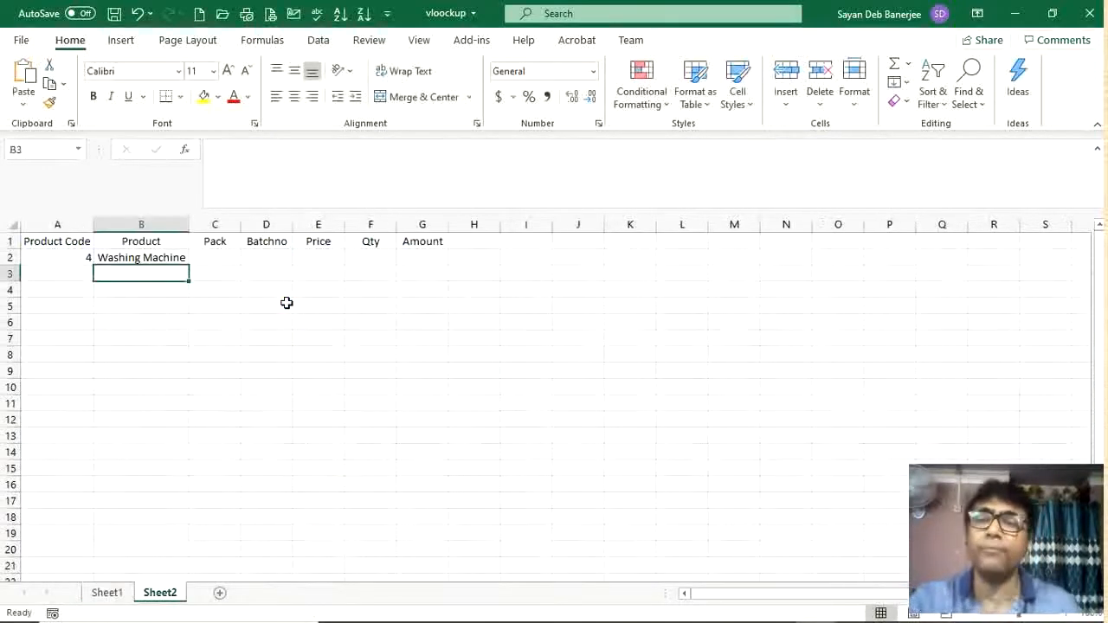
Step: Pick product code 8 from A2's dropdown list
click(168, 257)
click(61, 258)
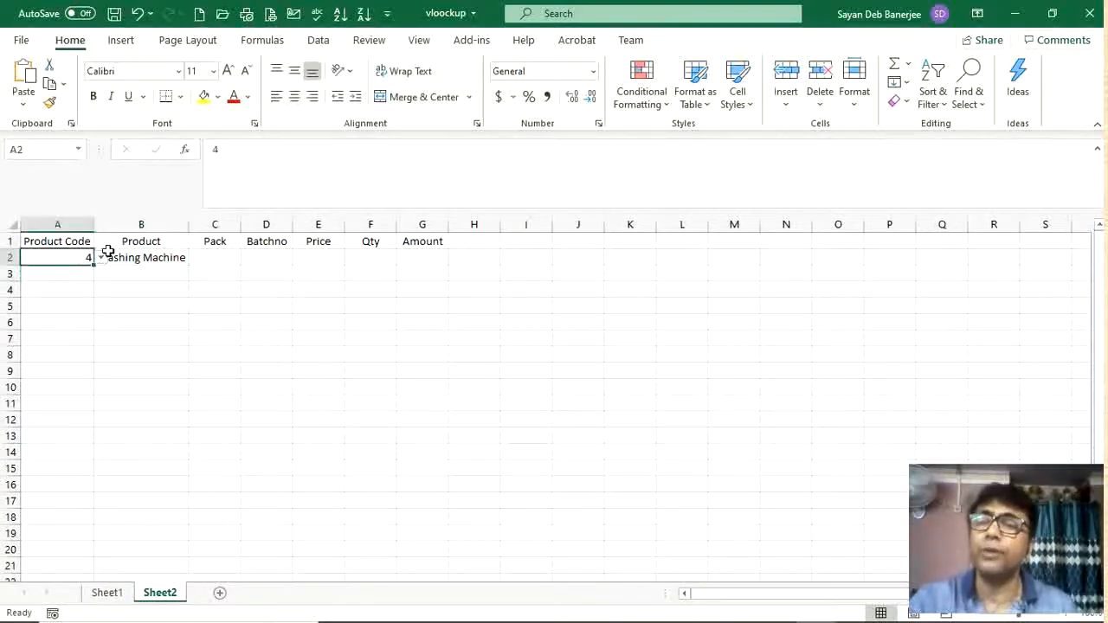
click(101, 254)
click(46, 345)
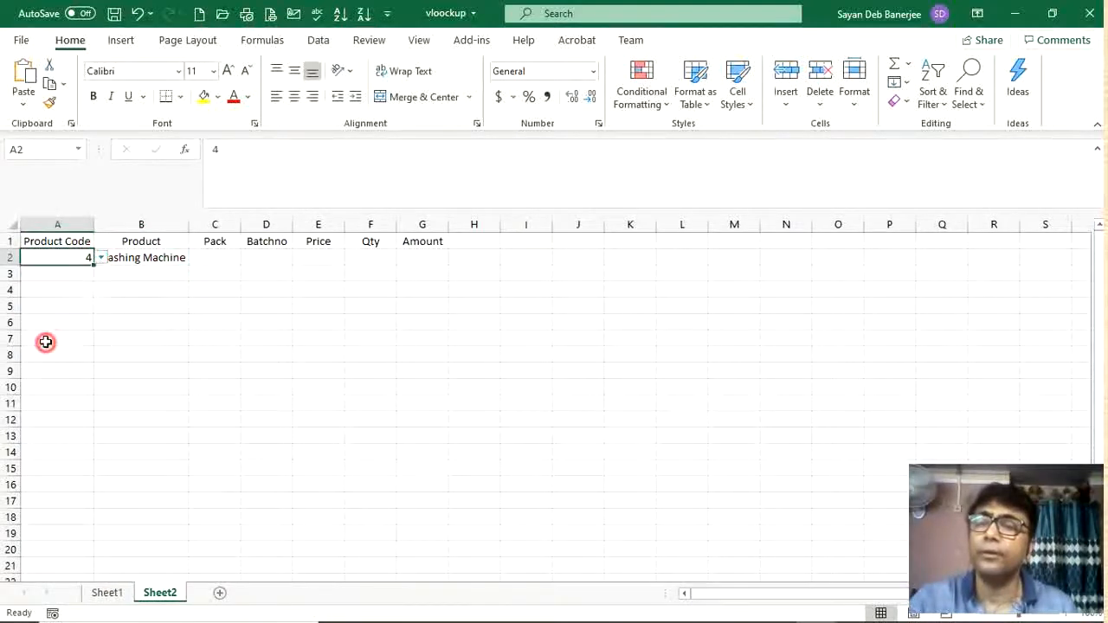
click(135, 267)
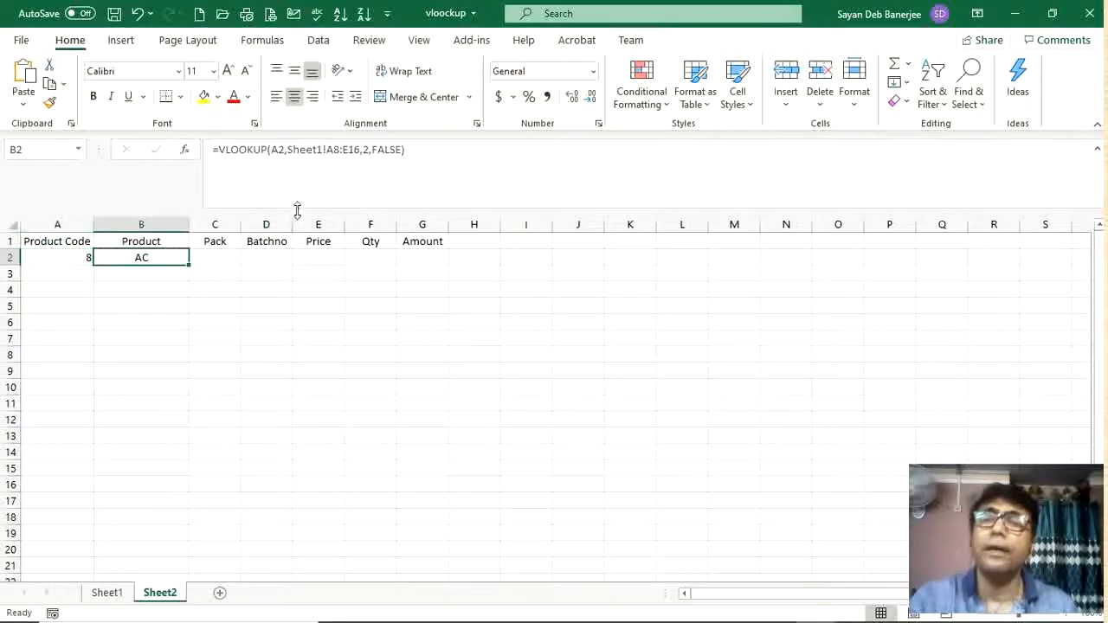
Step: Edit B2's formula to use absolute references: $A2 and Sheet1!$A$8:$E$16
click(274, 149)
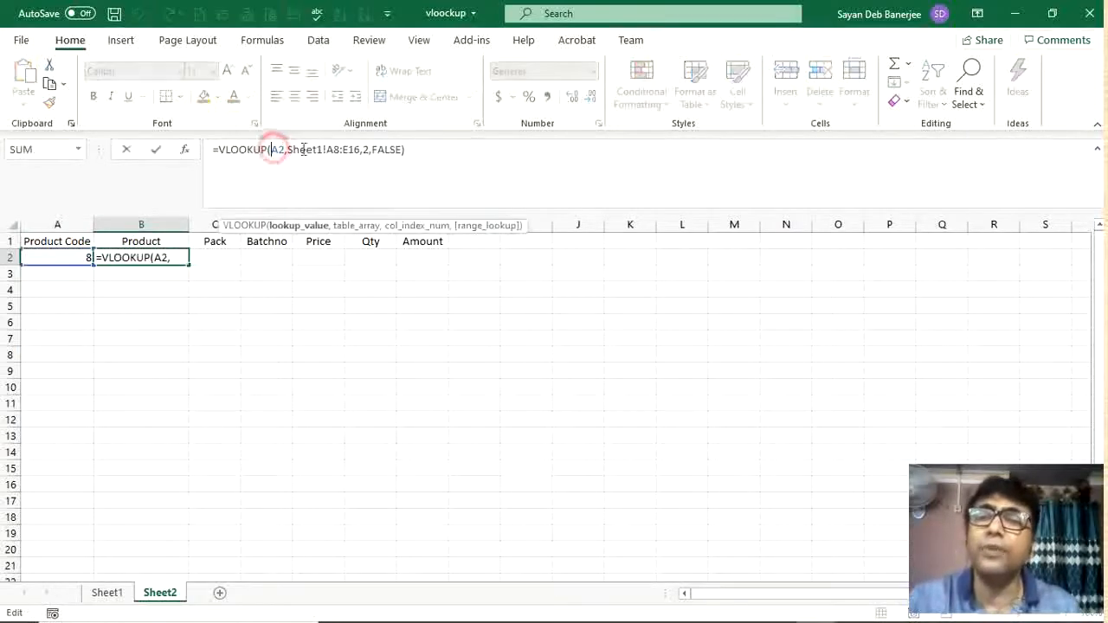
text($)
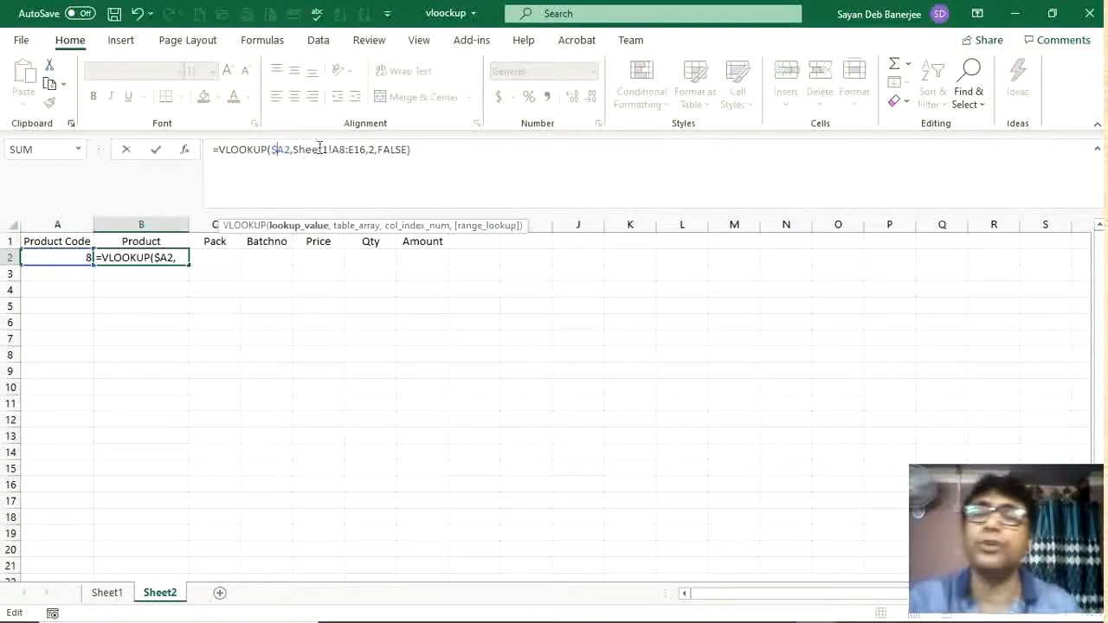
click(334, 151)
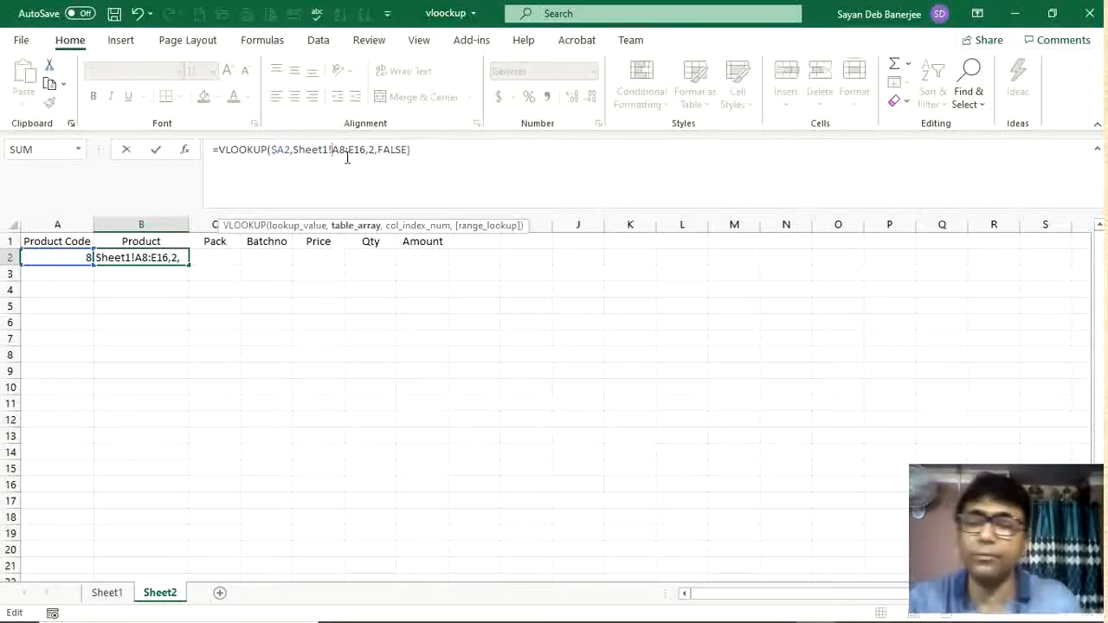
text($)
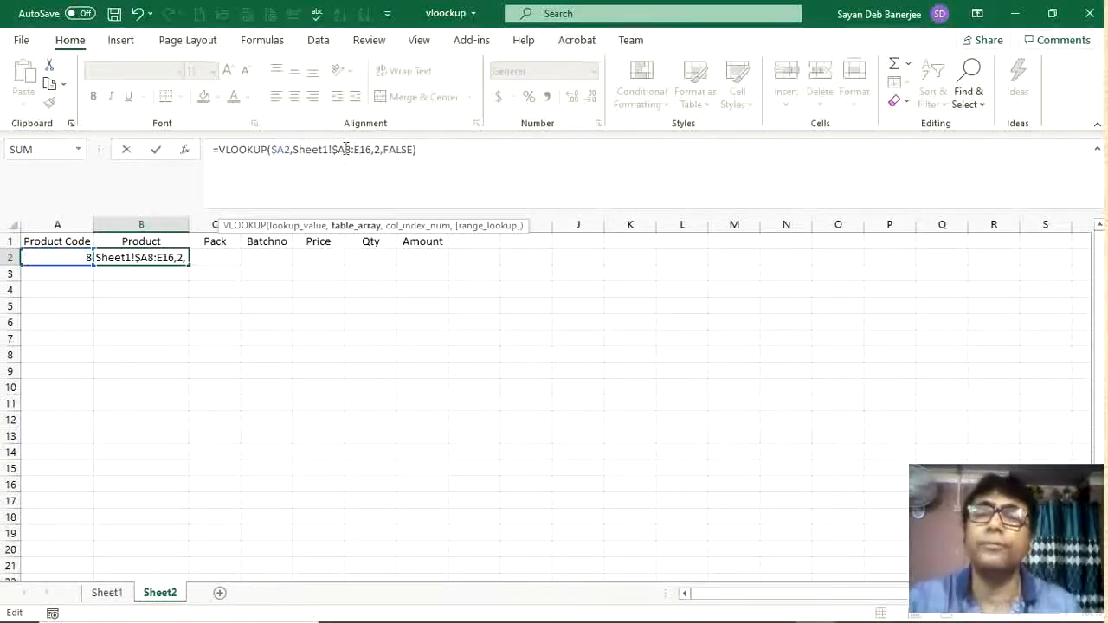
click(343, 149)
text($)
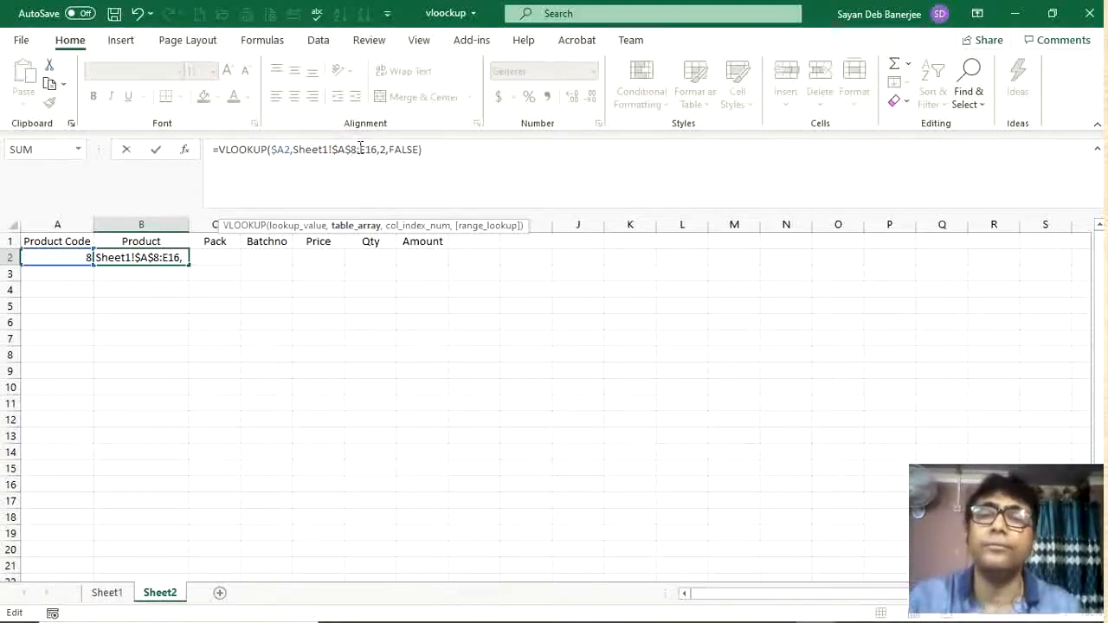
click(360, 149)
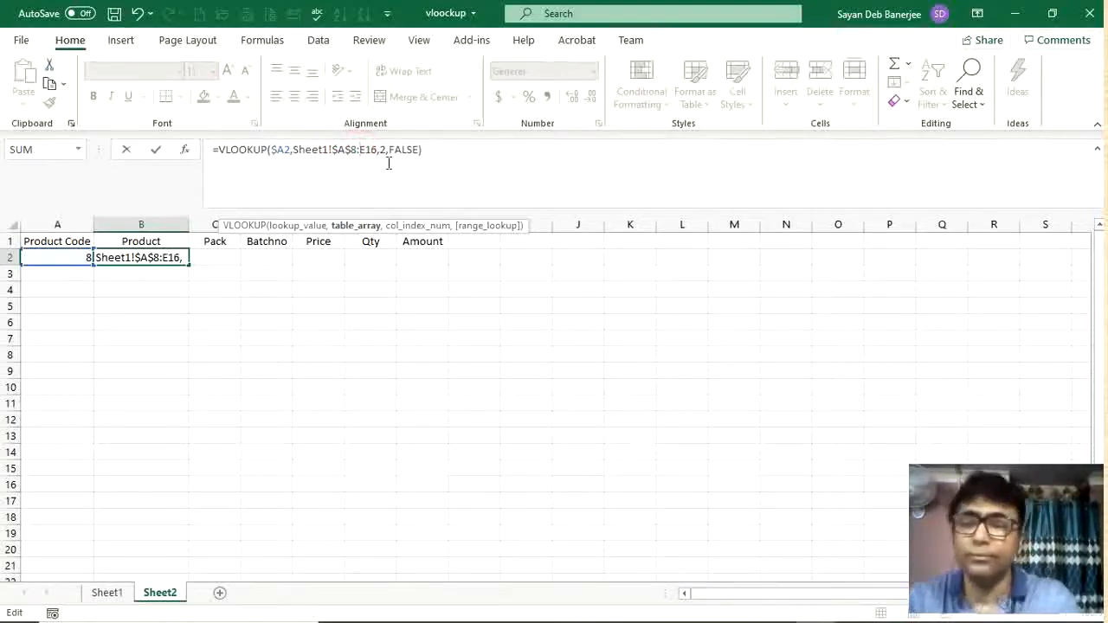
text($)
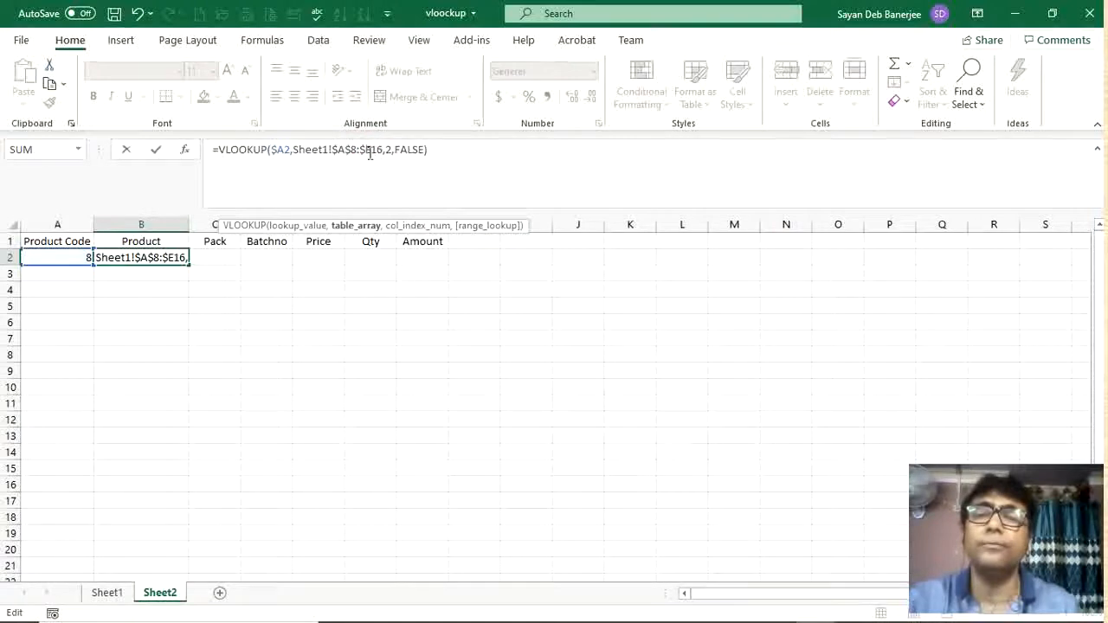
click(373, 151)
text($)
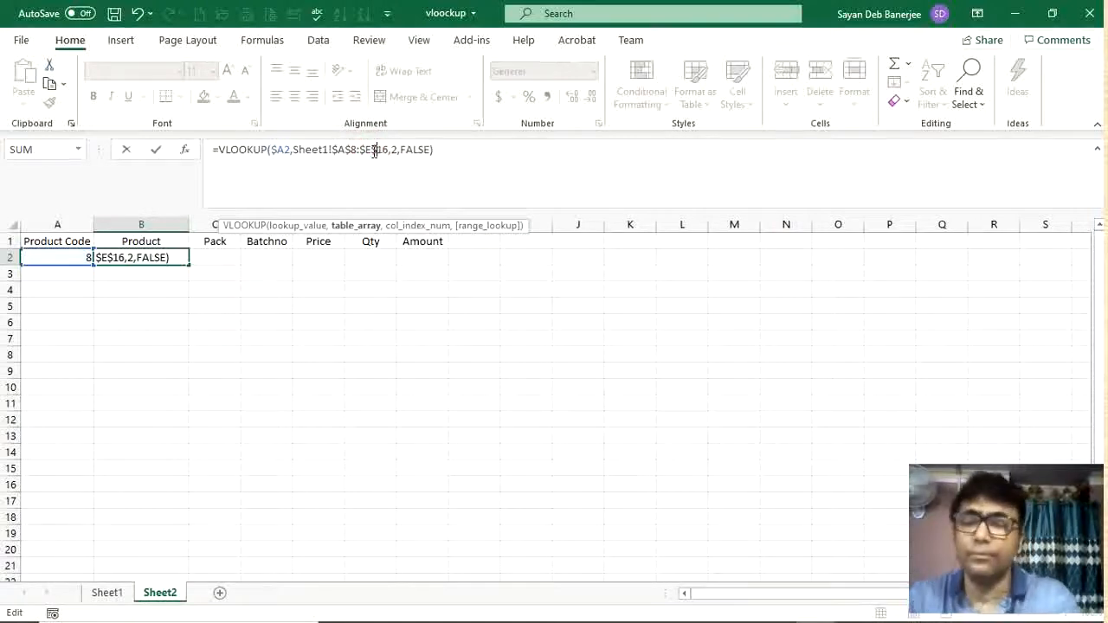
key(Return)
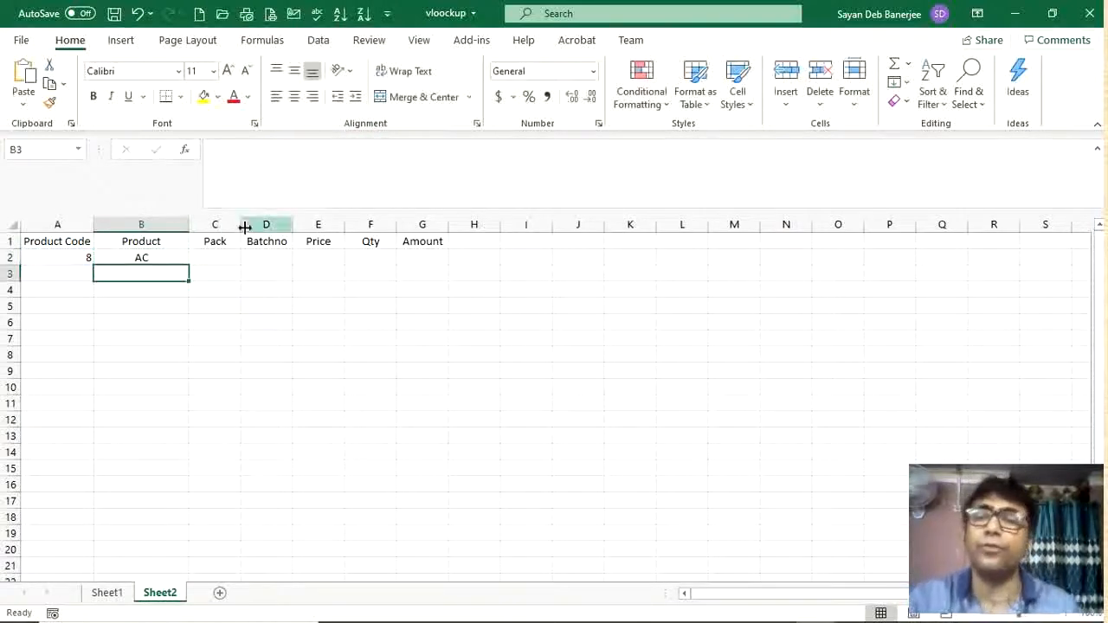
Step: Fill B2's lookup formula across to C2:E2
click(177, 258)
drag(189, 264, 333, 262)
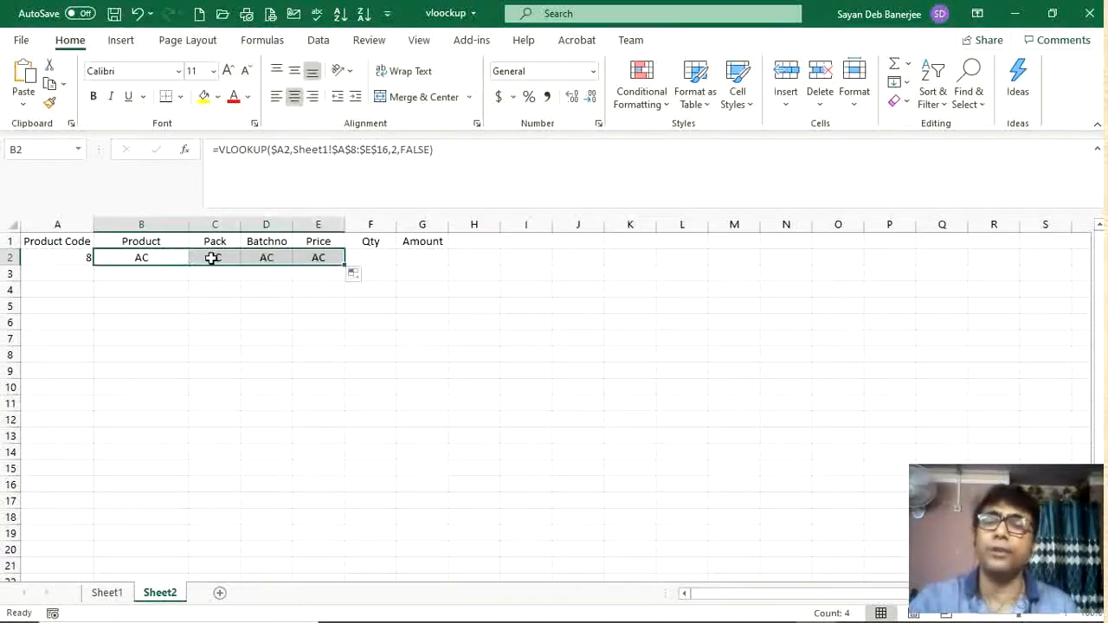
Step: Change the column index in C2's formula to 3 to return the Pack
click(212, 257)
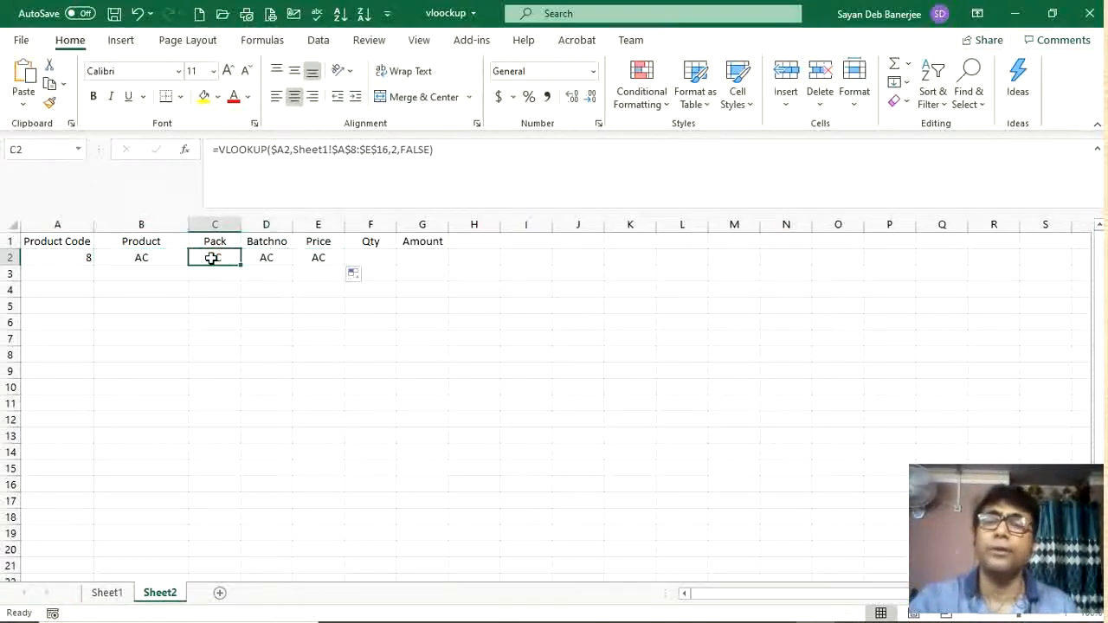
click(395, 149)
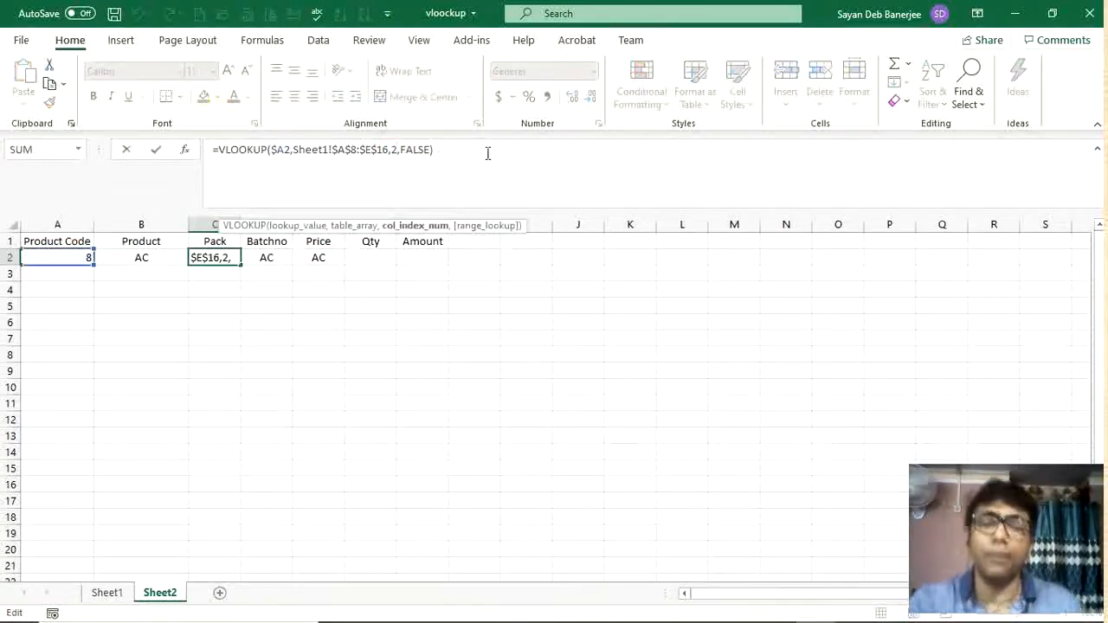
key(BackSpace)
text(3)
key(Tab)
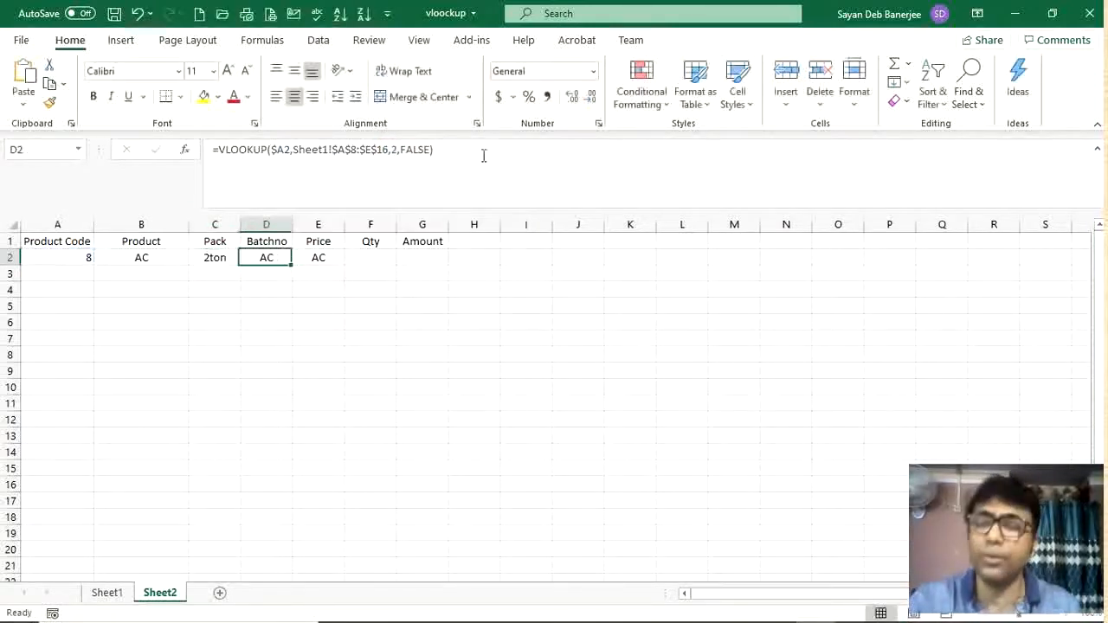
Step: Change the column index in D2's formula to 4 to return the Batchno
click(395, 150)
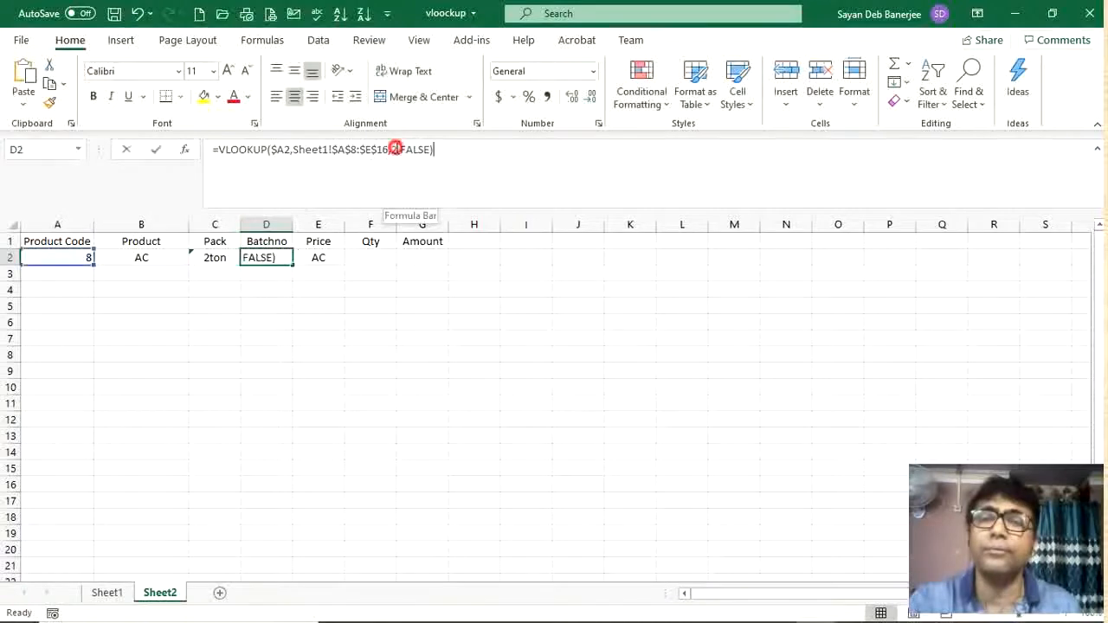
key(BackSpace)
text(4)
key(Tab)
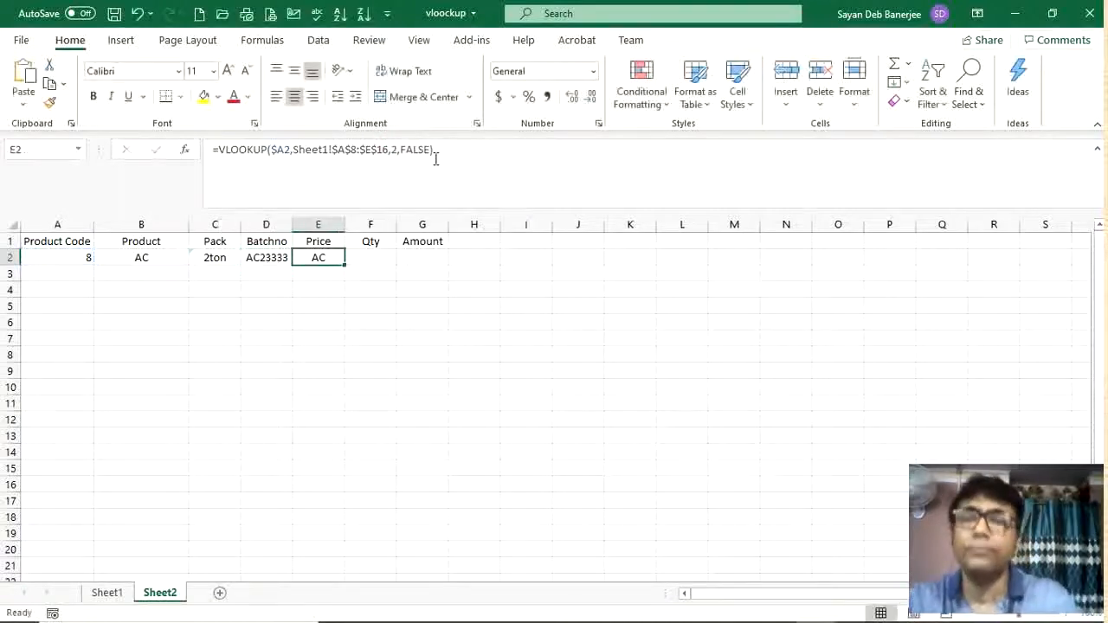
Step: Change the column index in E2's formula to 5 to return the Price
click(395, 150)
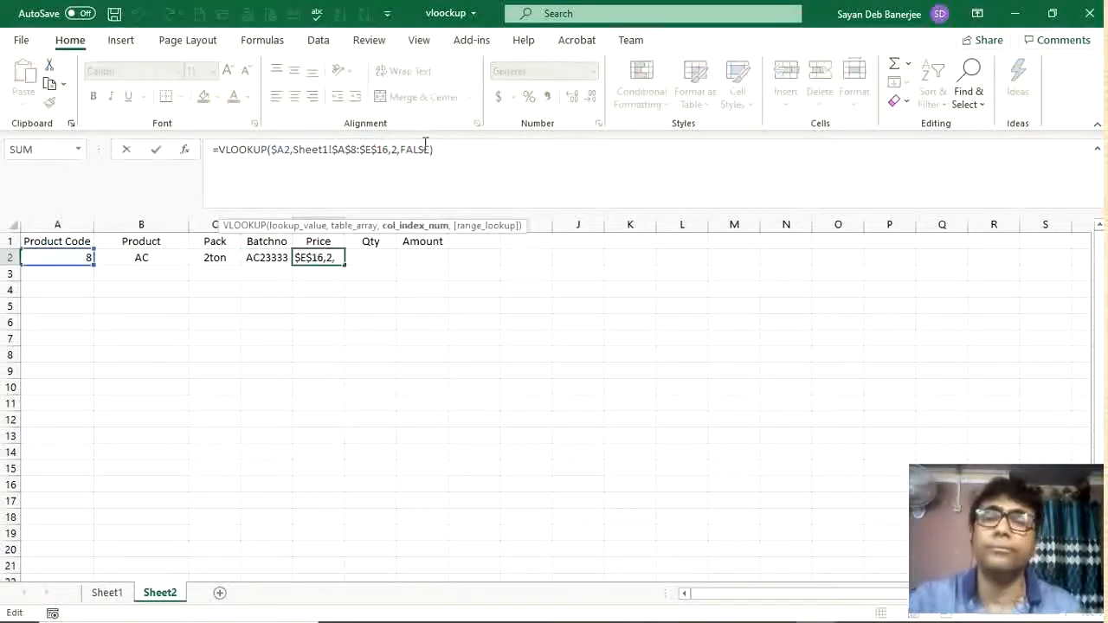
key(BackSpace)
text(5)
key(Tab)
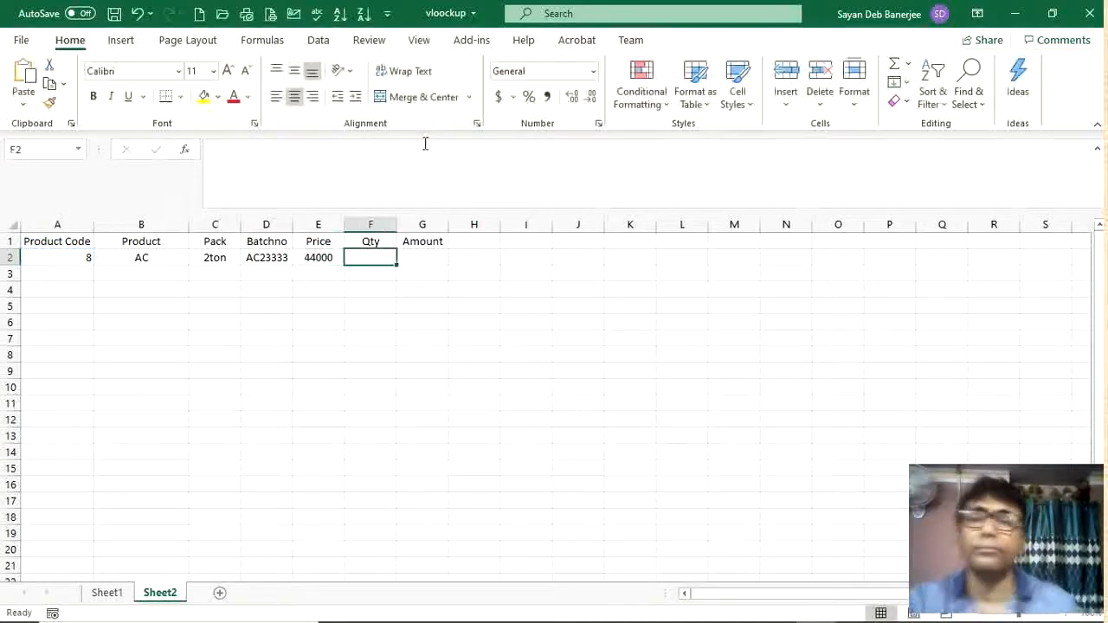
Step: Enter the formula =E2*F2 in G2 to calculate the Amount from Price and Qty
click(433, 260)
text(=)
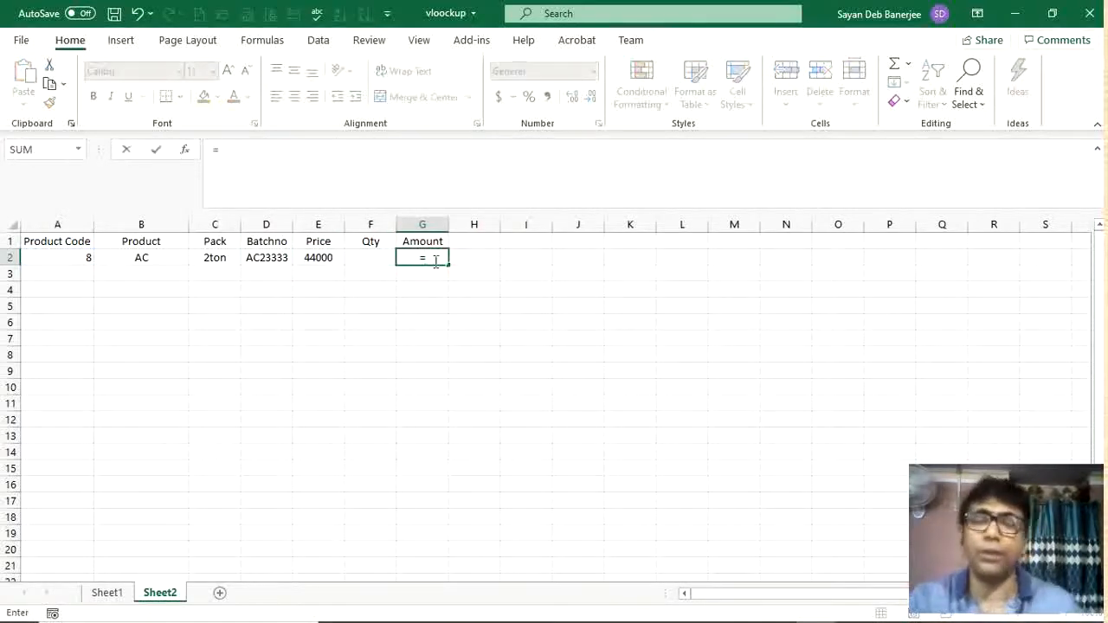
click(327, 258)
text(*)
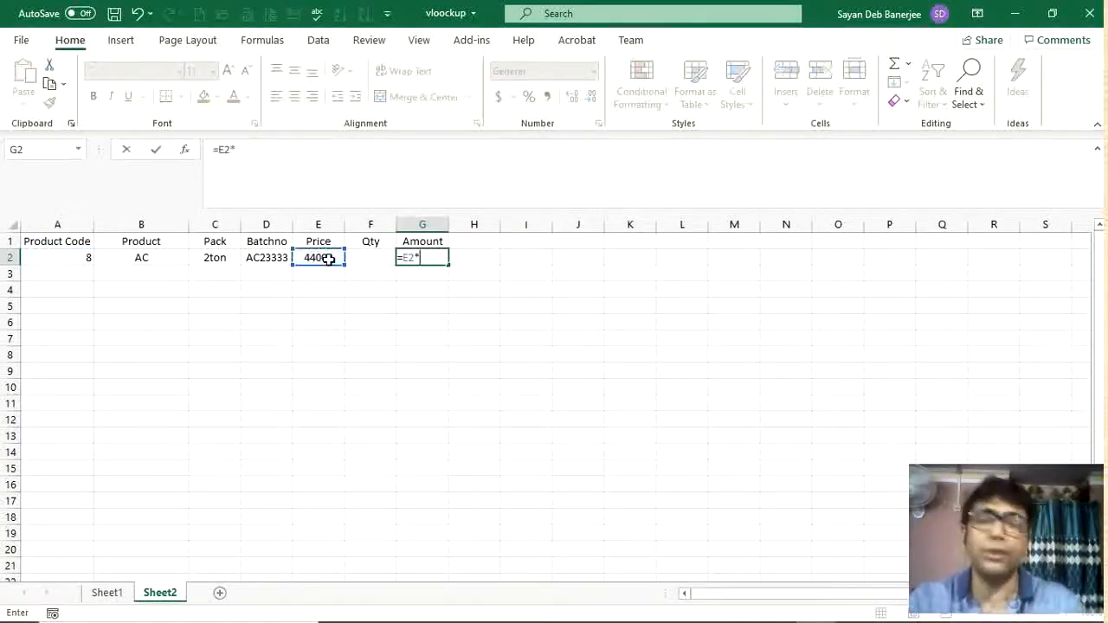
click(375, 259)
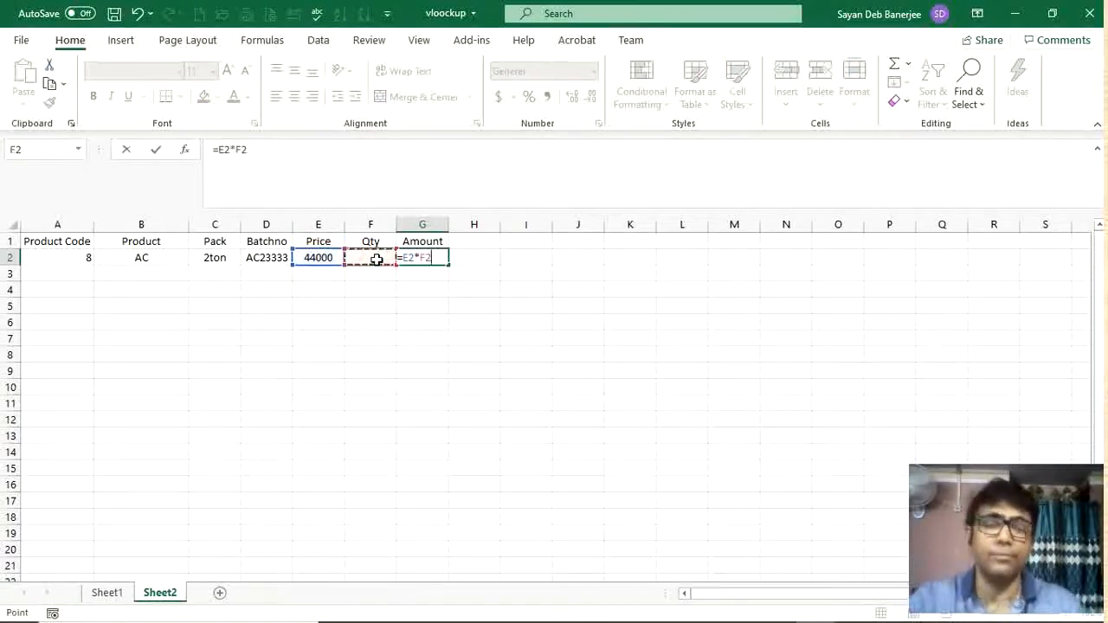
key(Return)
Step: Enter a Qty of 4 in F2
click(376, 259)
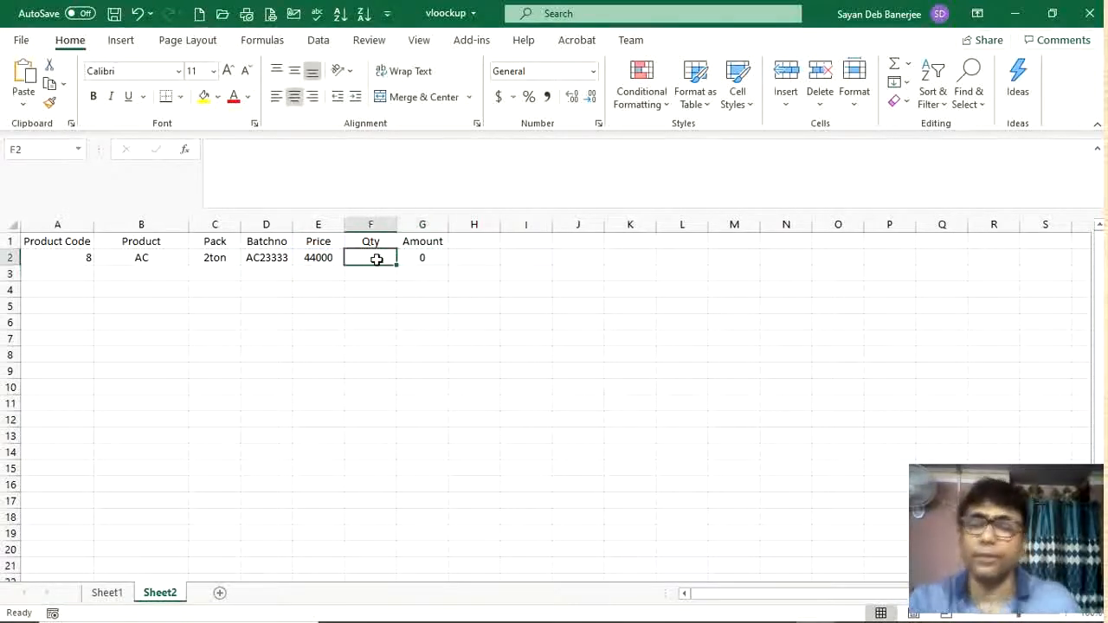
text(4)
key(Return)
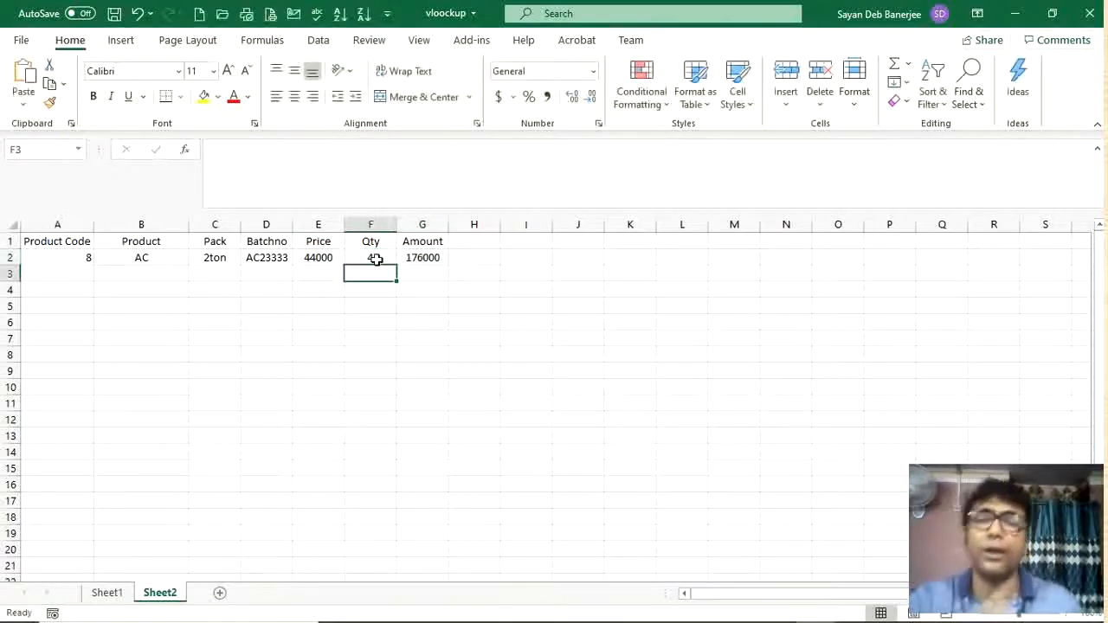
Step: Test the product code dropdown in A2 by choosing code 4 and then code 6
click(71, 257)
click(100, 257)
click(33, 307)
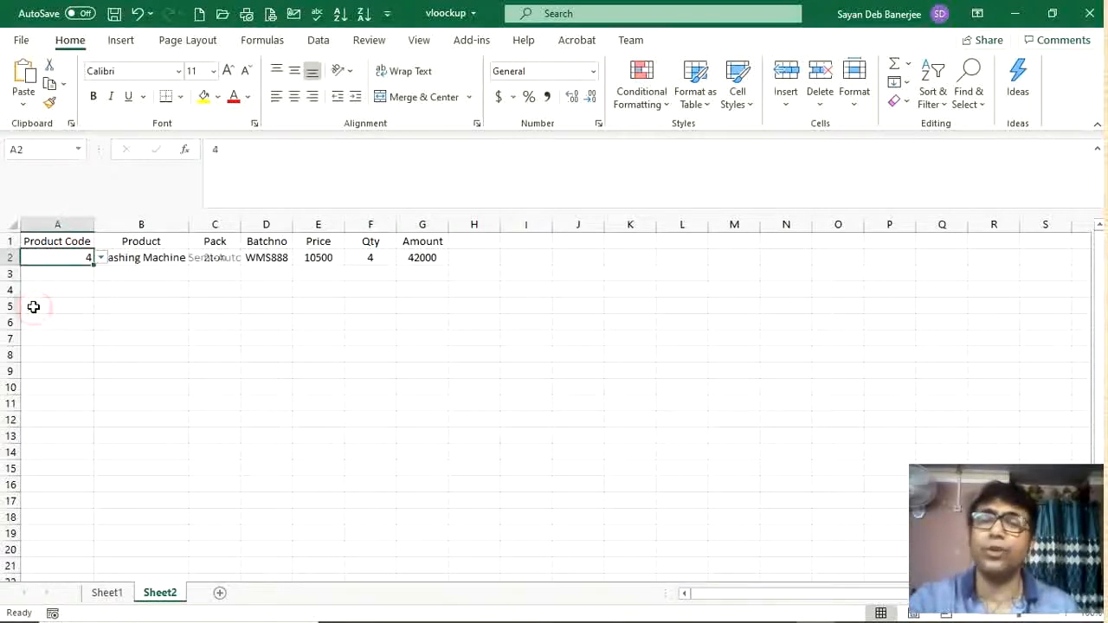
click(100, 257)
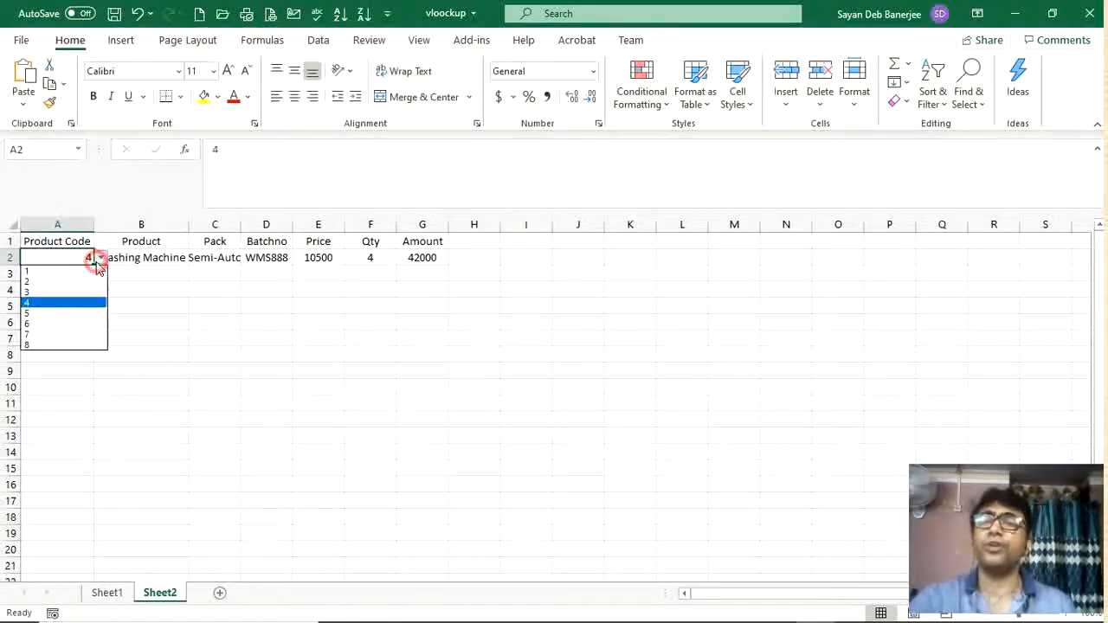
click(26, 323)
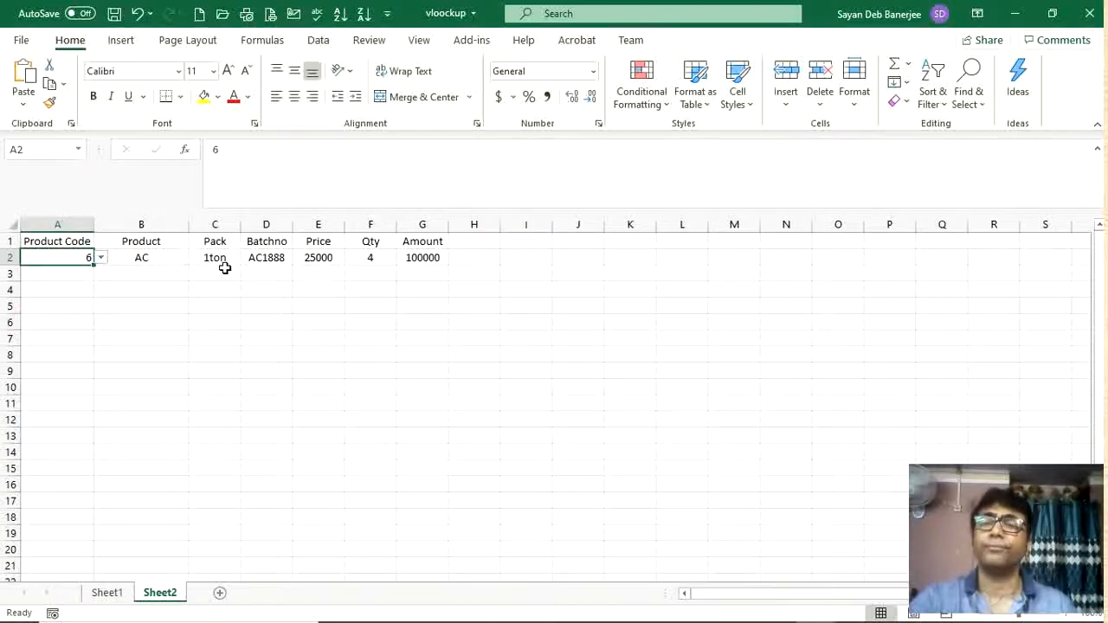